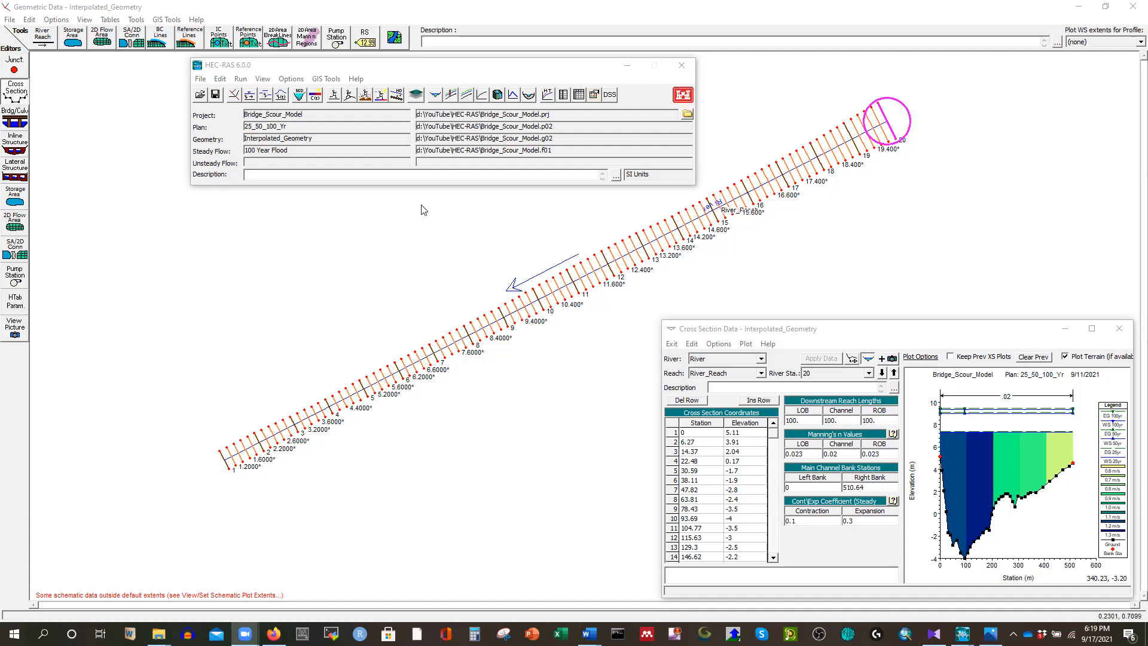
- Delete all interpolated cross sections within River_Reach, covering all river stations
{"action": "left_click", "coordinate": [135, 19]}
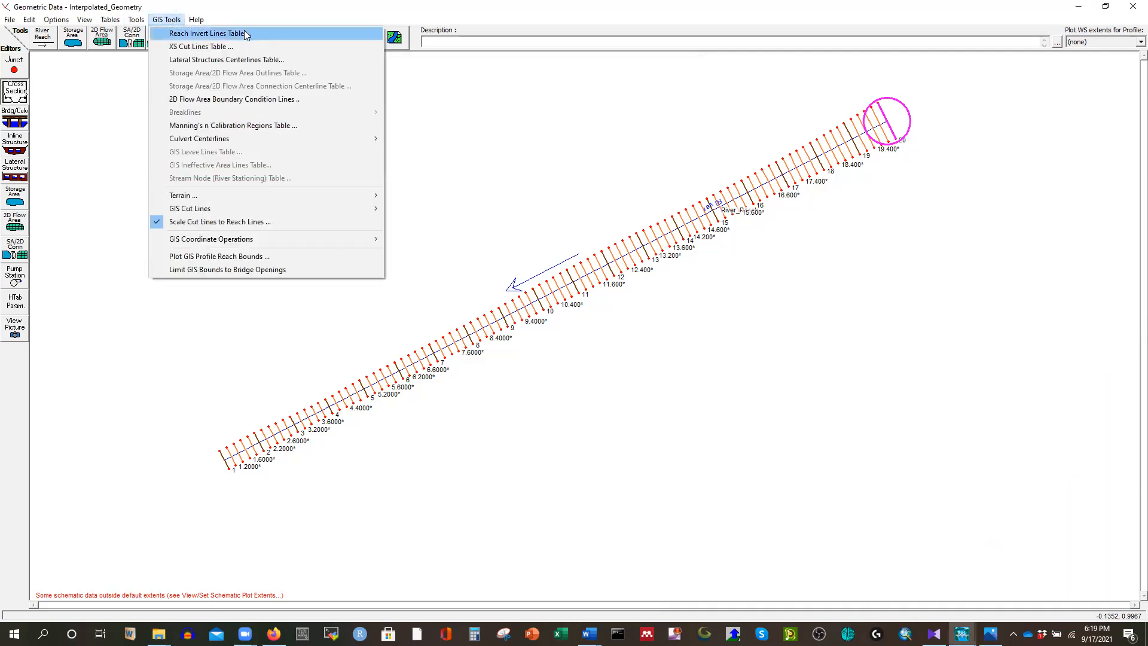
{"action": "mouse_move", "coordinate": [167, 20]}
{"action": "mouse_move", "coordinate": [313, 34]}
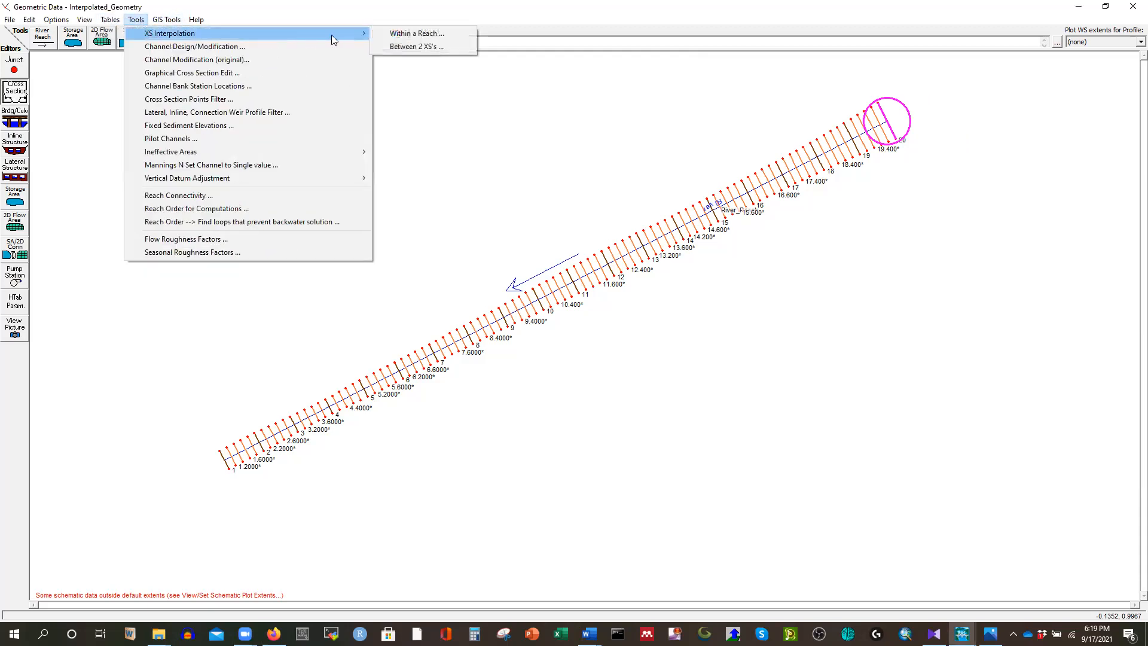
{"action": "left_click", "coordinate": [398, 34]}
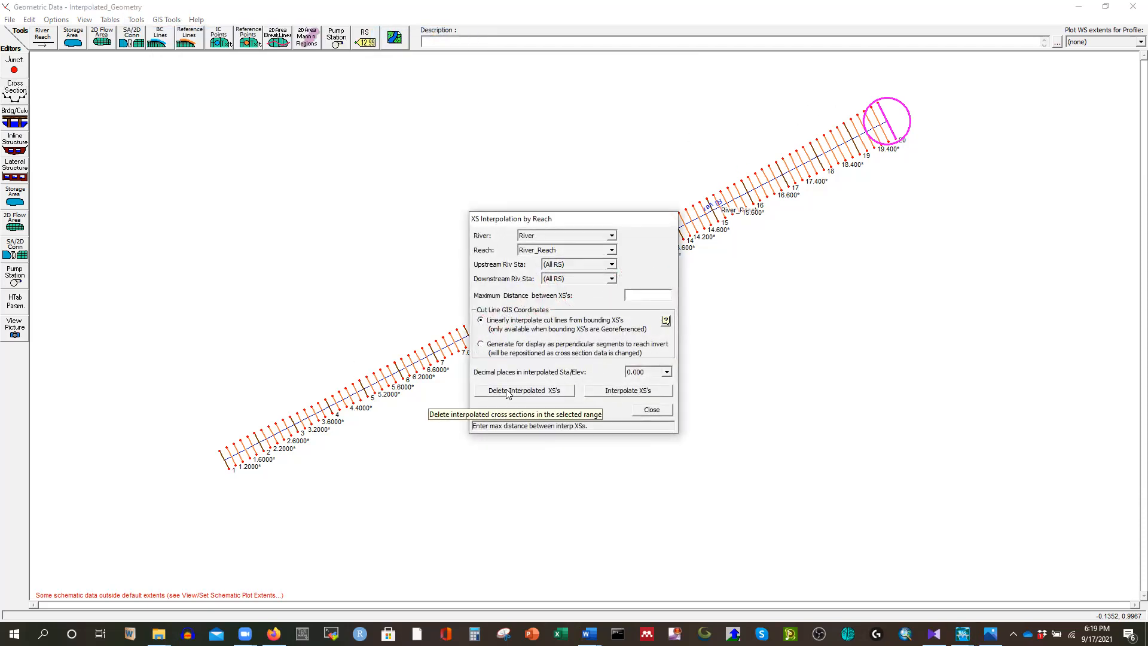
{"action": "left_click", "coordinate": [507, 392]}
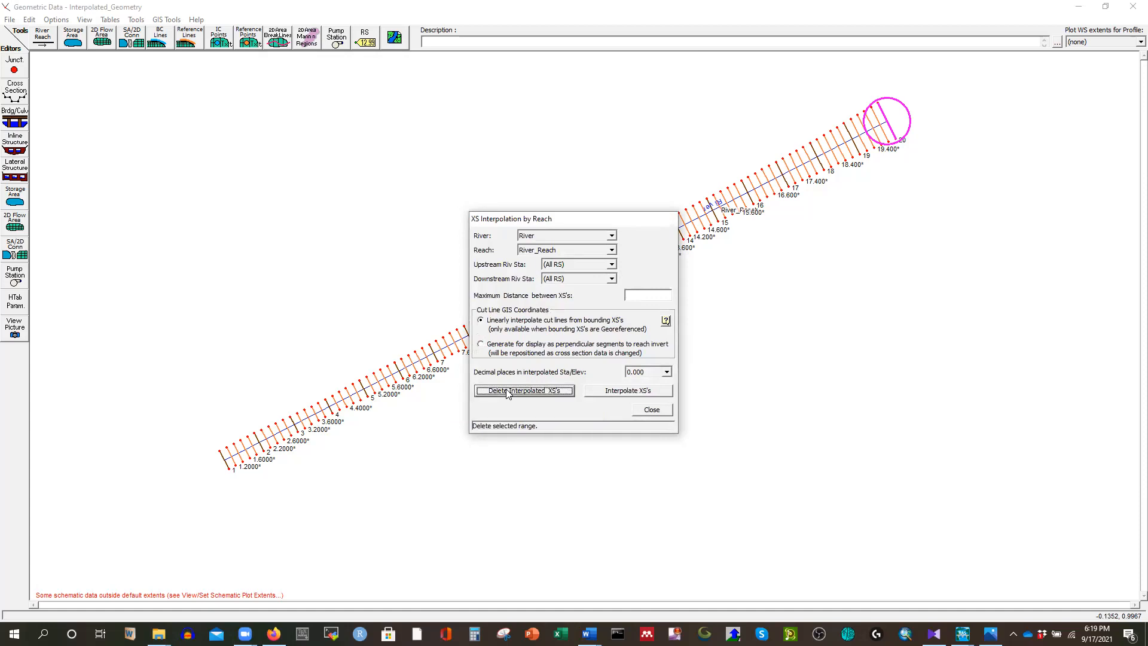
{"action": "left_click", "coordinate": [656, 409]}
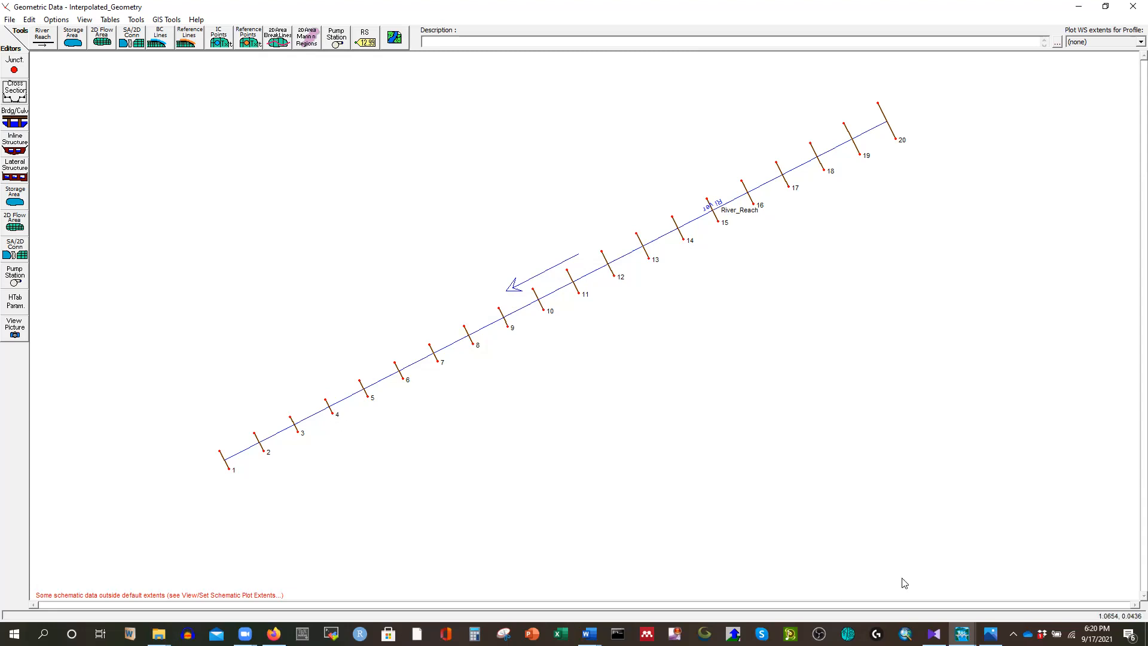
- Switch to the Photos app to examine the scanned plan Scan10035.png for the proposed bridge centre line, and return to the geometric data
{"action": "left_click", "coordinate": [990, 633]}
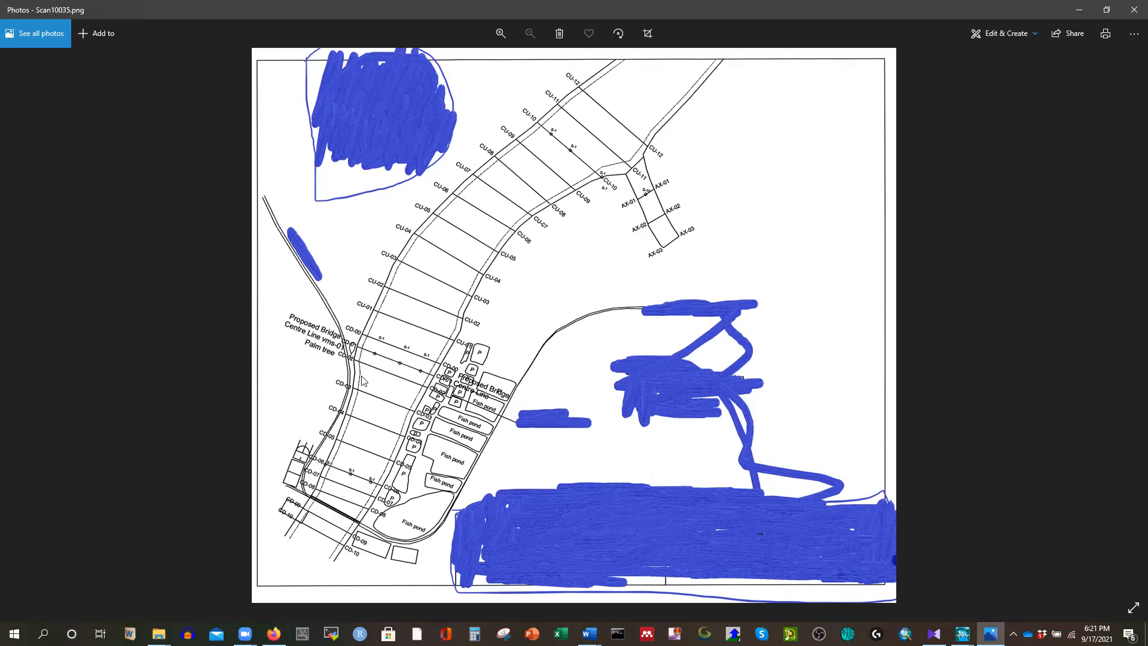
{"action": "left_click", "coordinate": [1087, 18]}
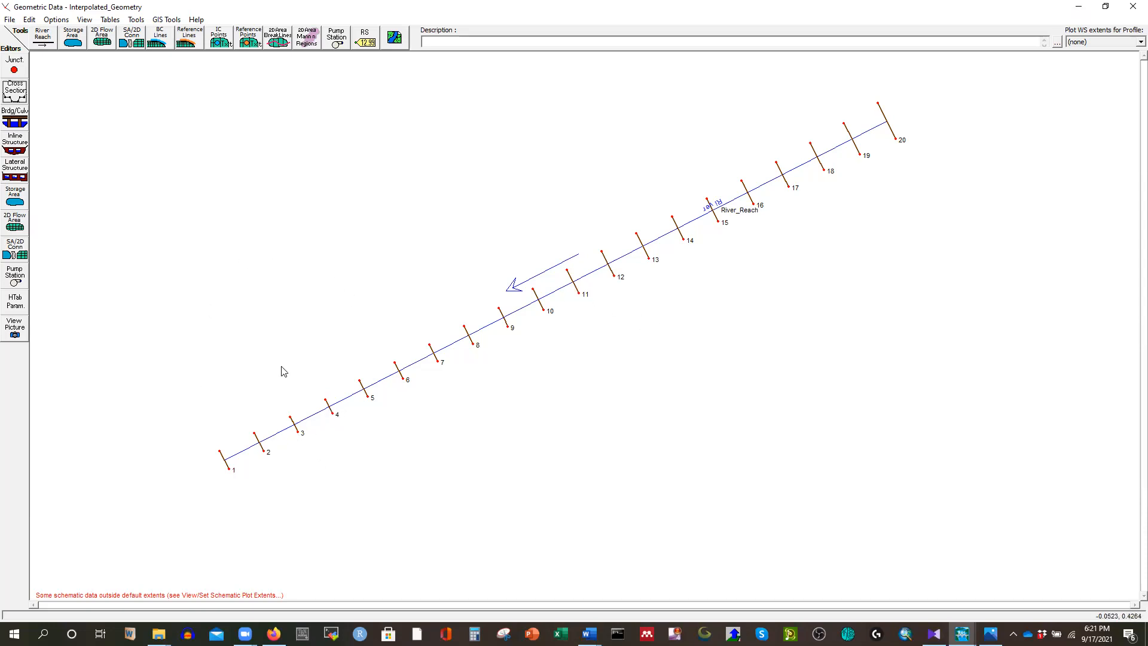
- Examine the cross sections at river stations 4 and 3 in an enlarged plot, and close the cross section data
{"action": "left_click", "coordinate": [15, 90]}
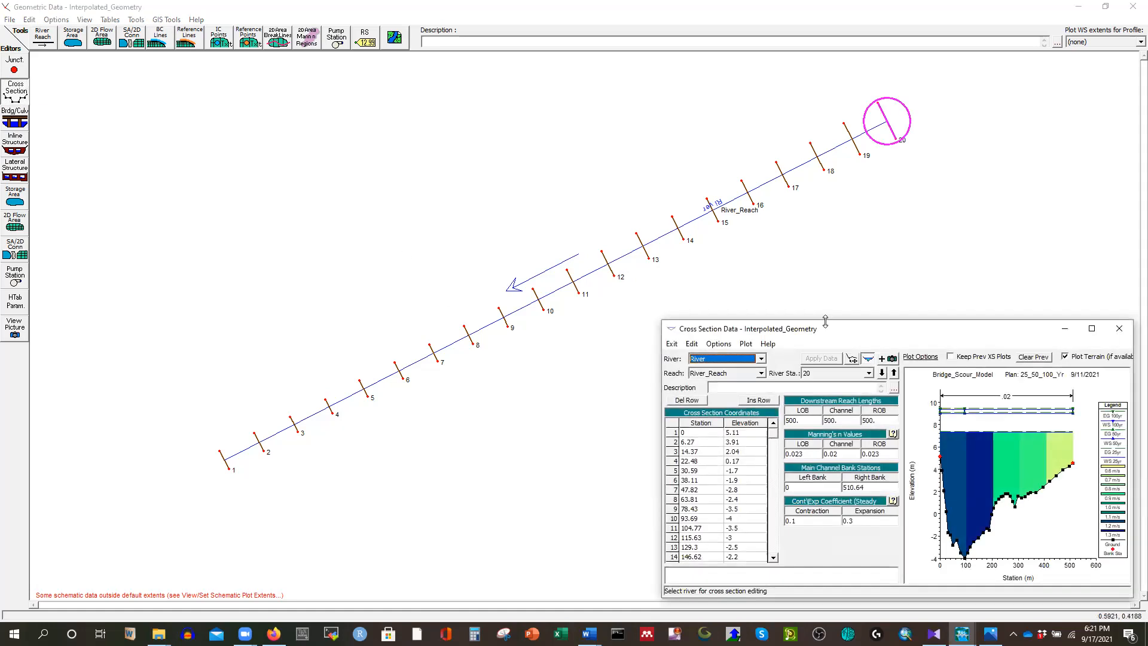
{"action": "left_click_drag", "start_coordinate": [842, 333], "coordinate": [442, 169]}
{"action": "left_click", "coordinate": [465, 206]}
{"action": "scroll", "coordinate": [437, 251], "scroll_direction": "down", "scroll_amount": 4}
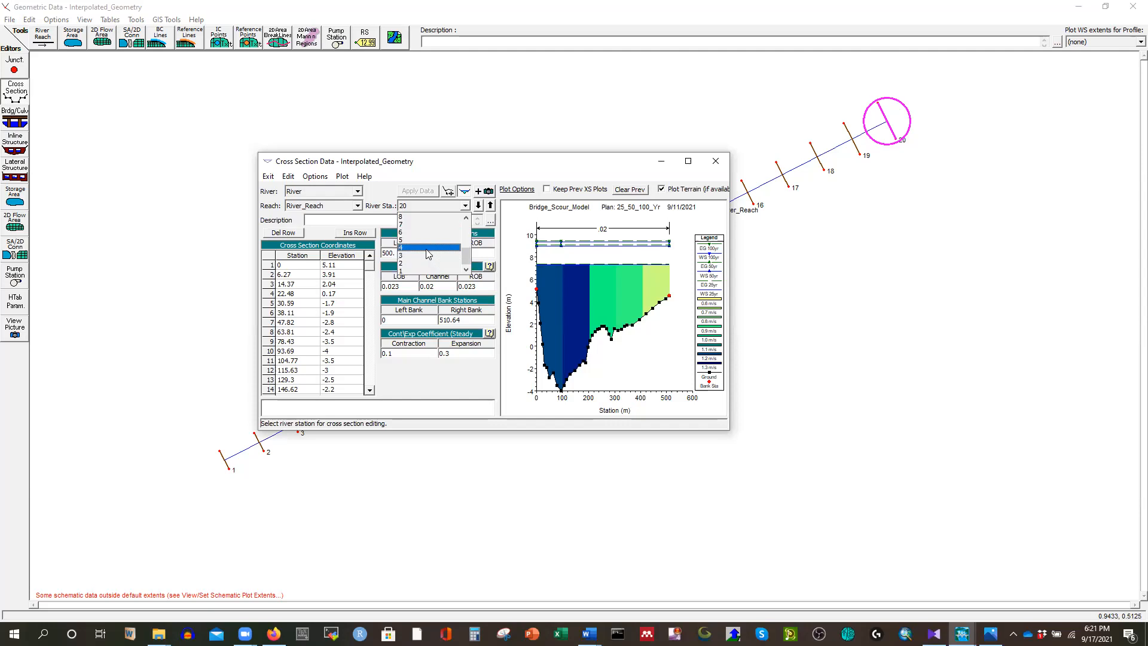
{"action": "left_click", "coordinate": [429, 248]}
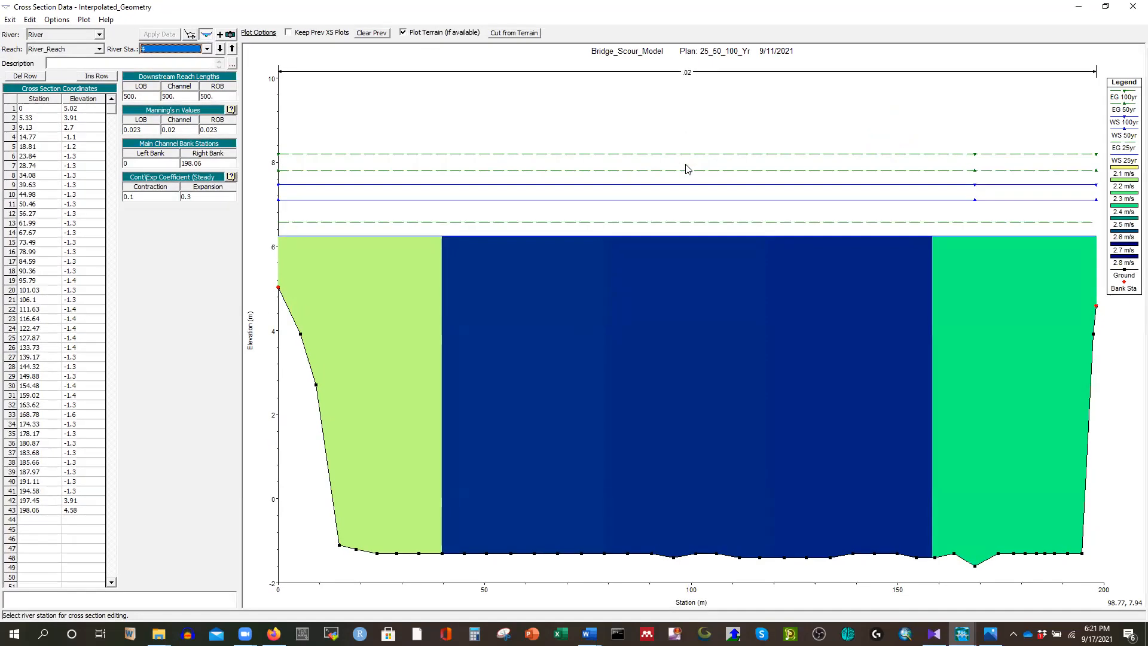
{"action": "left_click", "coordinate": [688, 162]}
{"action": "left_click", "coordinate": [220, 50]}
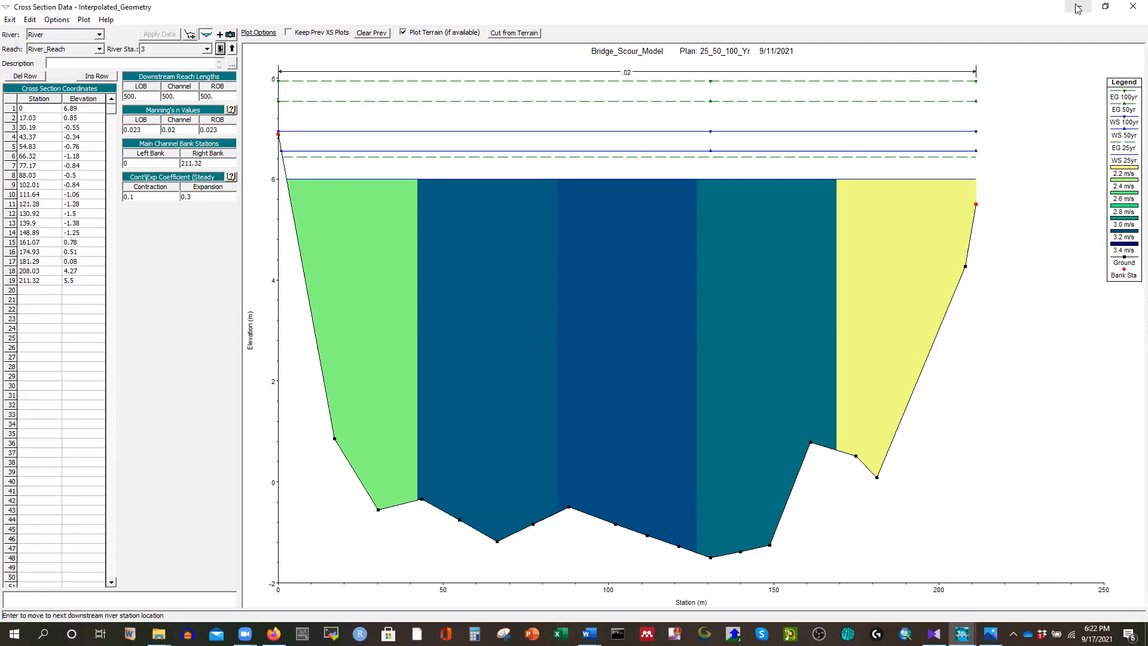
{"action": "left_click", "coordinate": [1132, 6]}
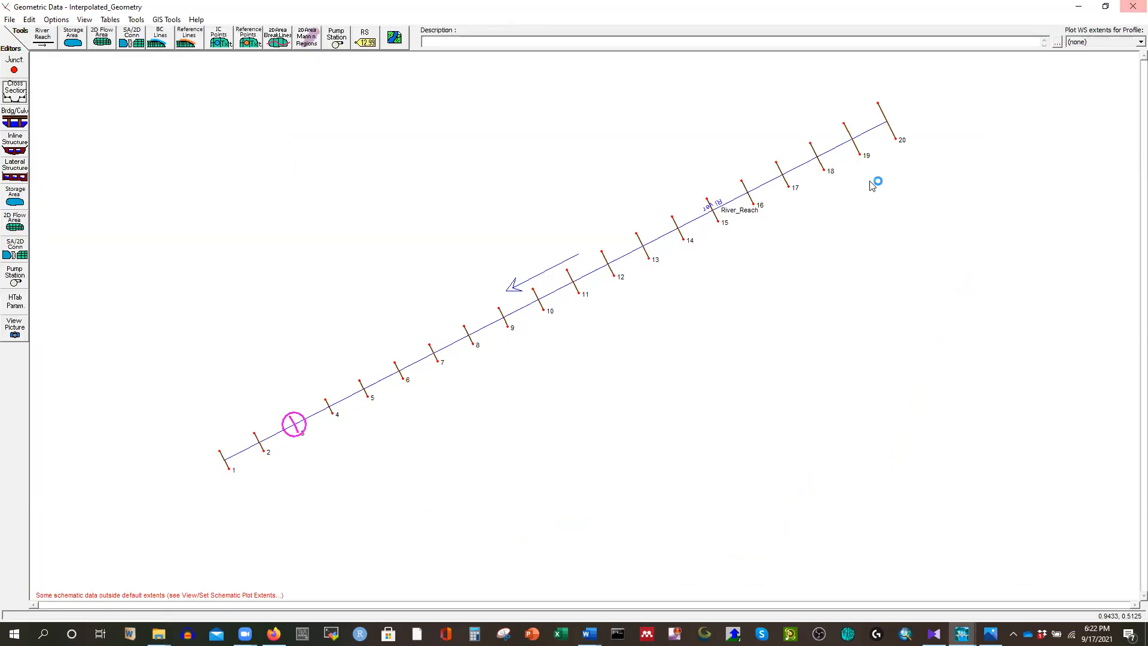
{"action": "left_click", "coordinate": [15, 93]}
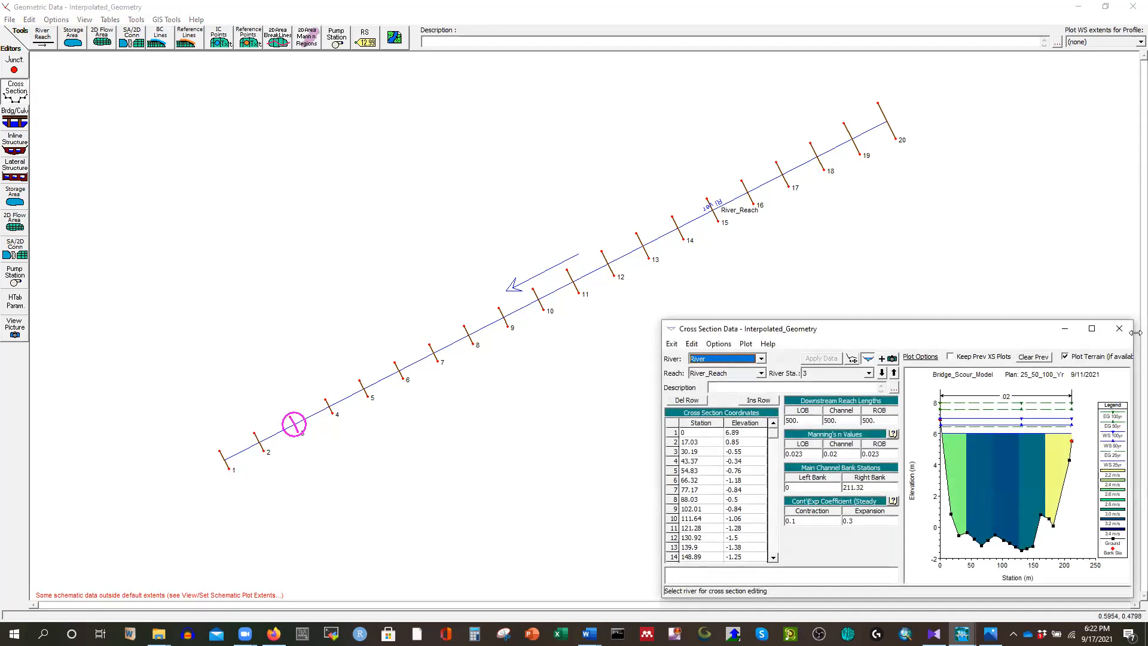
{"action": "left_click", "coordinate": [1121, 330]}
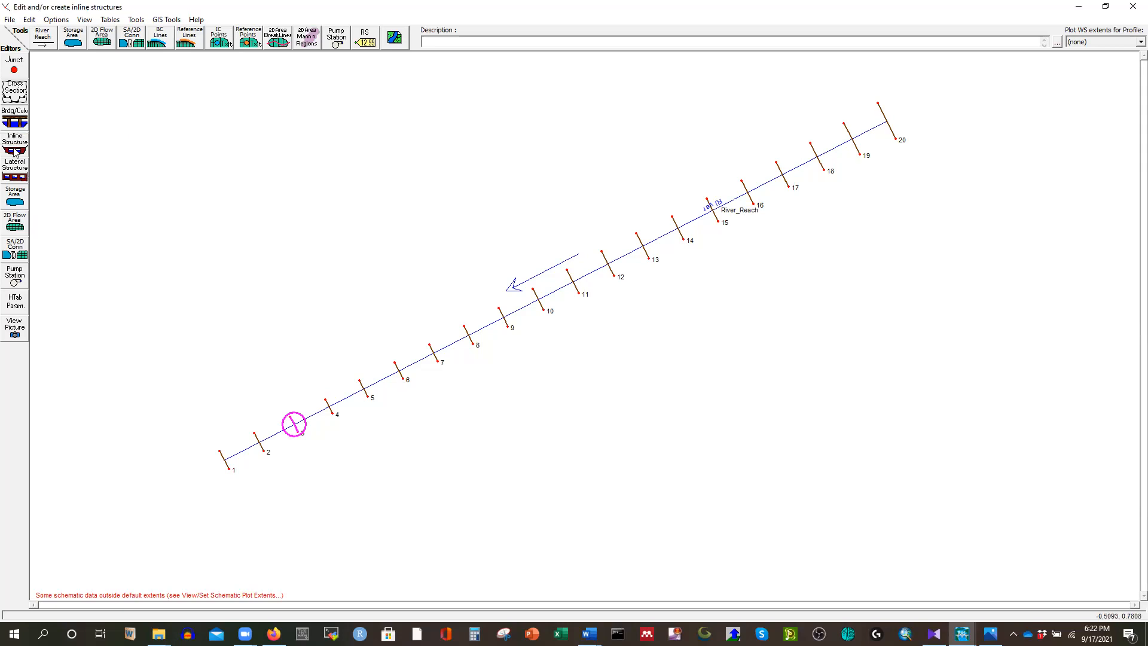
- Add a bridge at river station 3.5 in River_Reach
{"action": "left_click", "coordinate": [17, 119]}
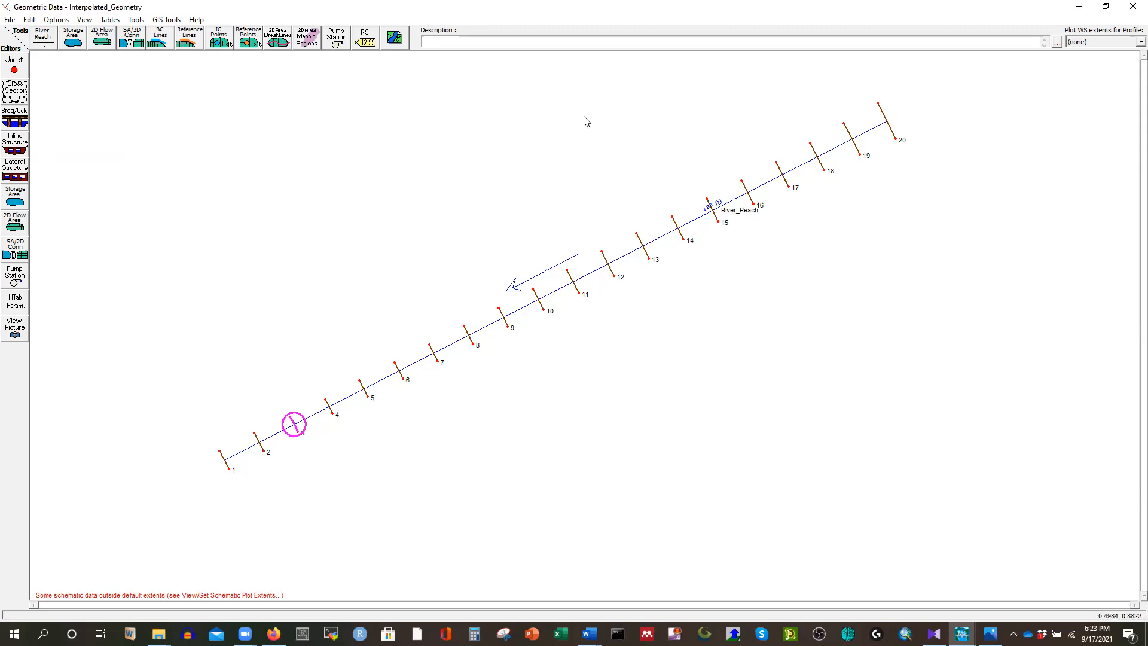
{"action": "left_click", "coordinate": [17, 119]}
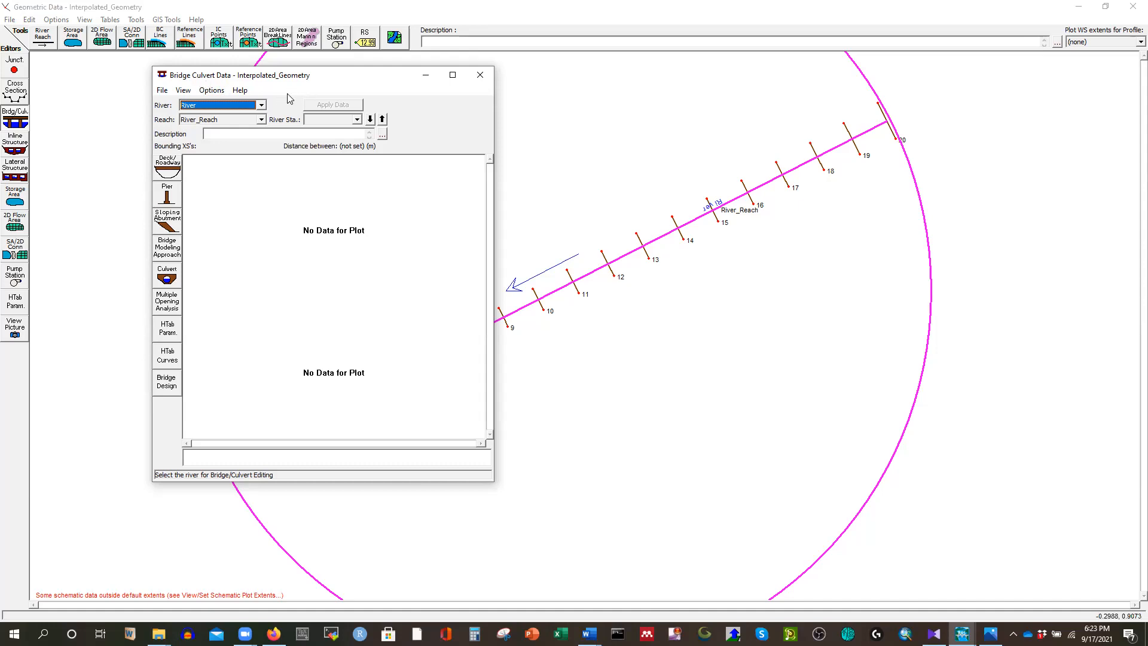
{"action": "left_click_drag", "start_coordinate": [329, 82], "coordinate": [358, 76]}
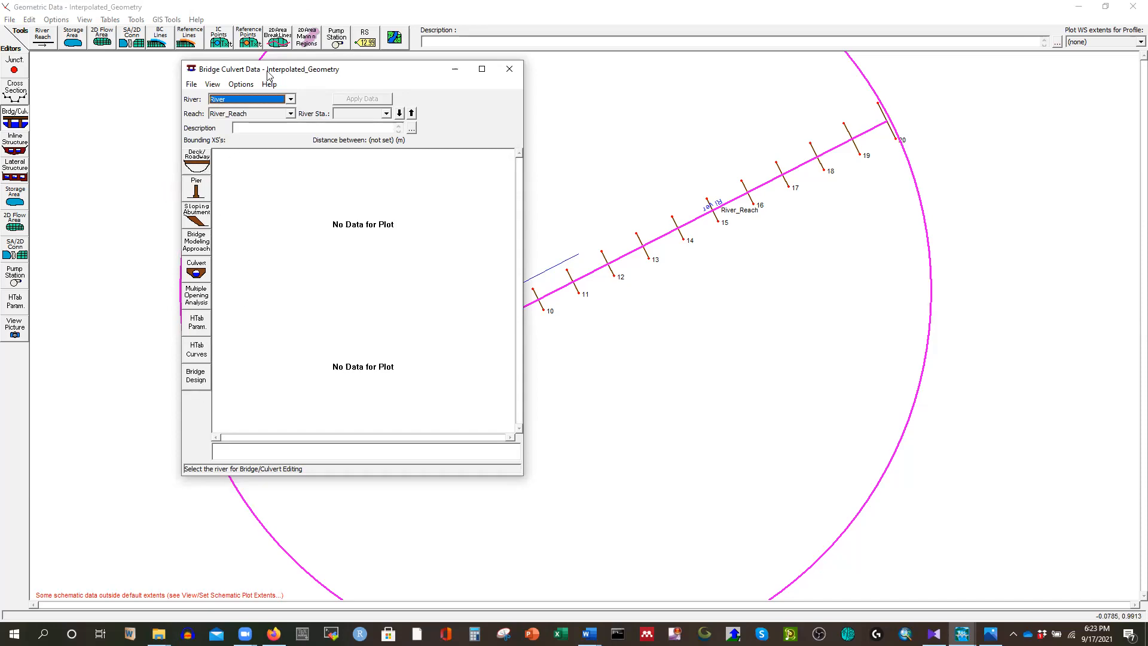
{"action": "left_click", "coordinate": [239, 86]}
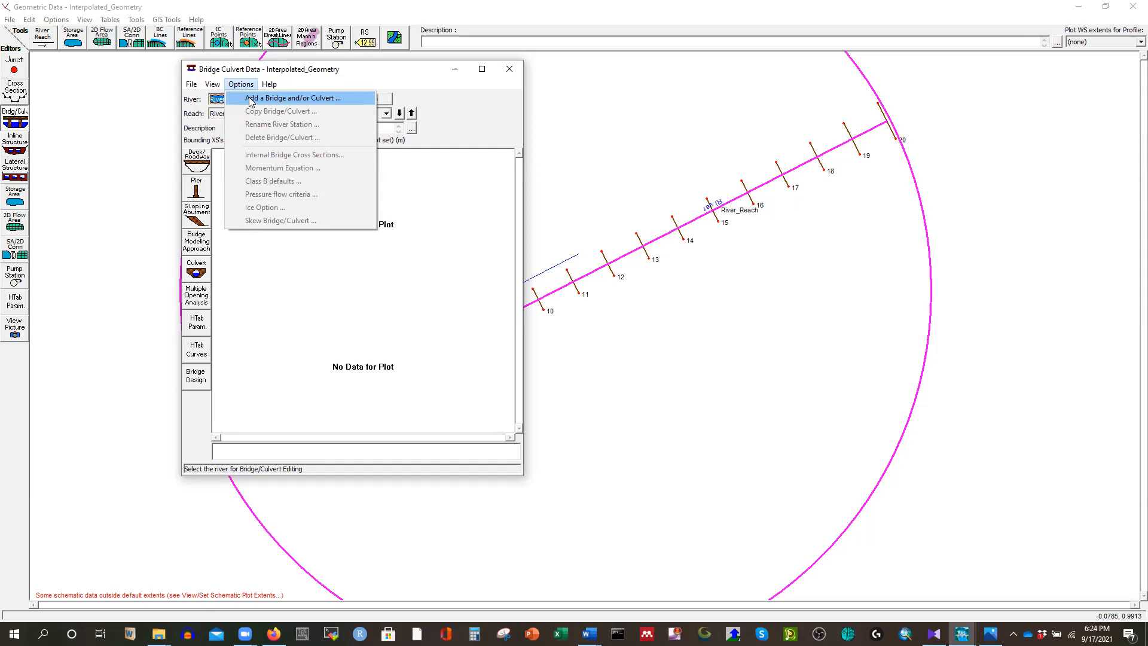
{"action": "left_click", "coordinate": [249, 98]}
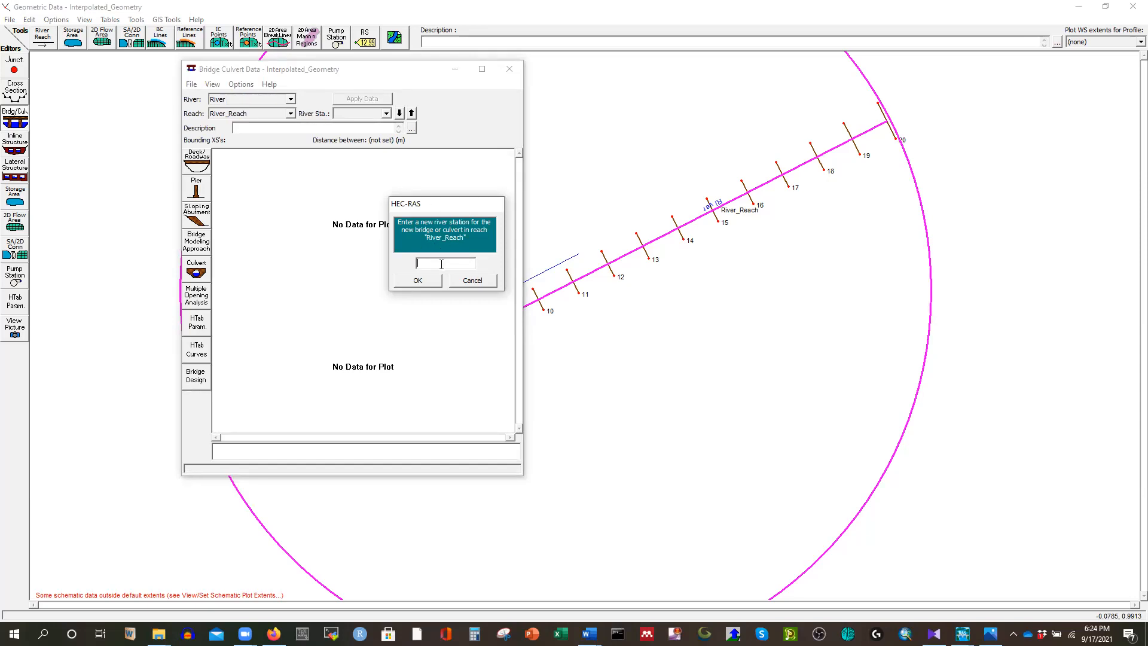
{"action": "type", "text": "3.5"}
{"action": "left_click", "coordinate": [424, 284]}
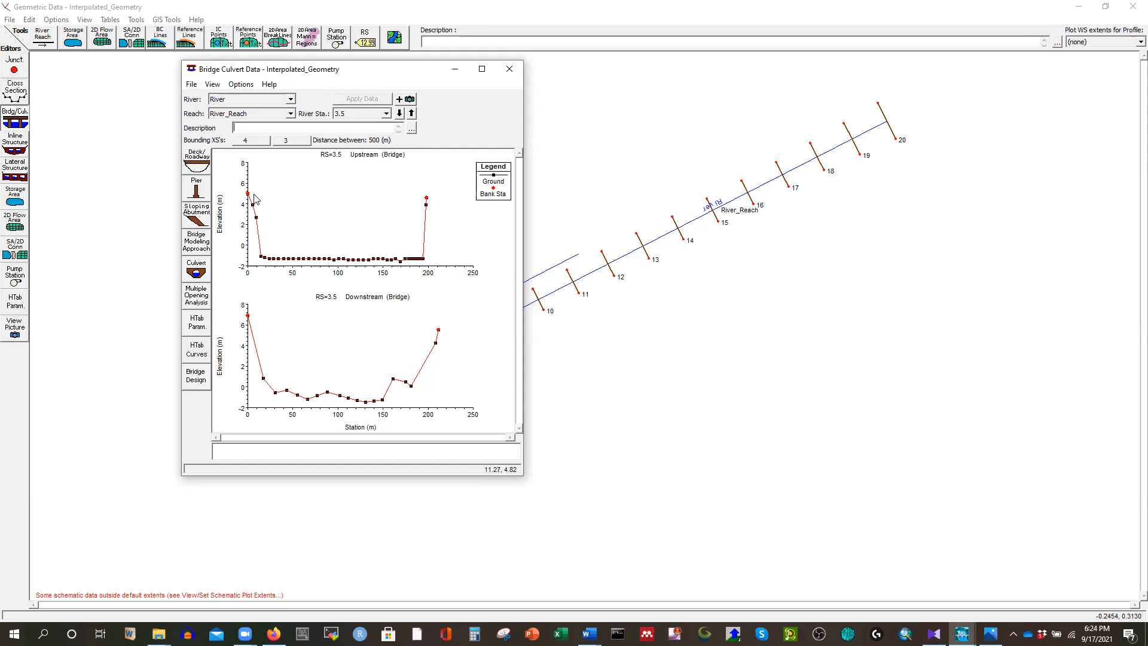
{"action": "left_click_drag", "start_coordinate": [360, 78], "coordinate": [473, 68]}
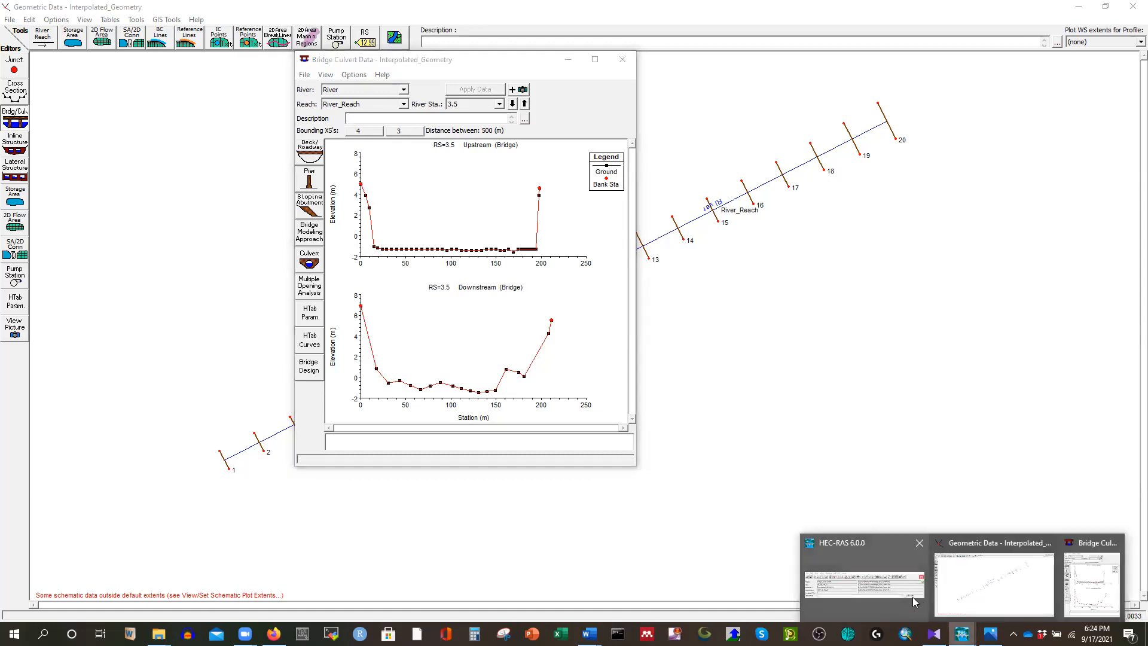
- Review the steady flow data and the known water surface elevations of the downstream boundary condition, leaving them without edits
{"action": "left_click", "coordinate": [900, 600]}
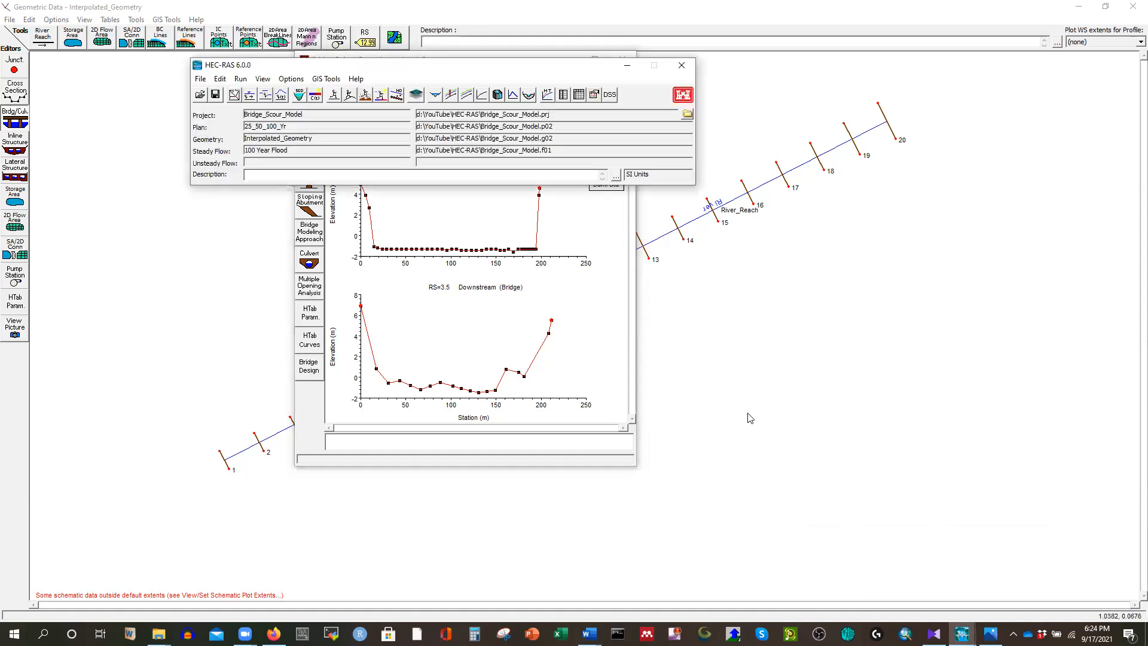
{"action": "left_click", "coordinate": [219, 81]}
{"action": "left_click", "coordinate": [254, 105]}
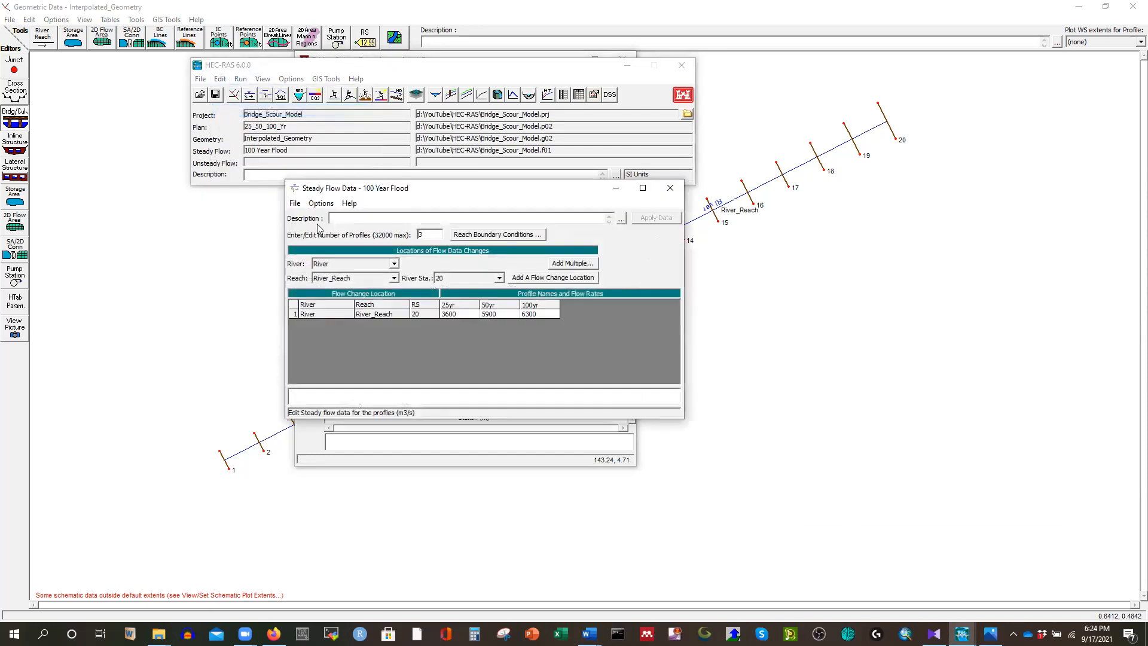
{"action": "left_click", "coordinate": [468, 236]}
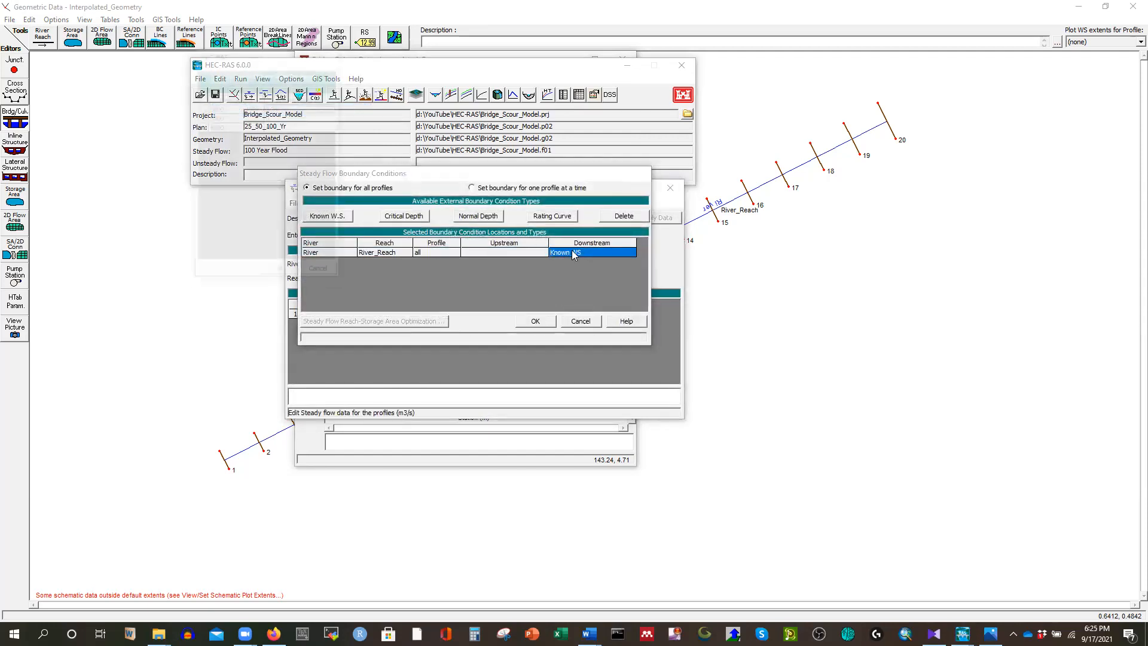
{"action": "left_click", "coordinate": [573, 254]}
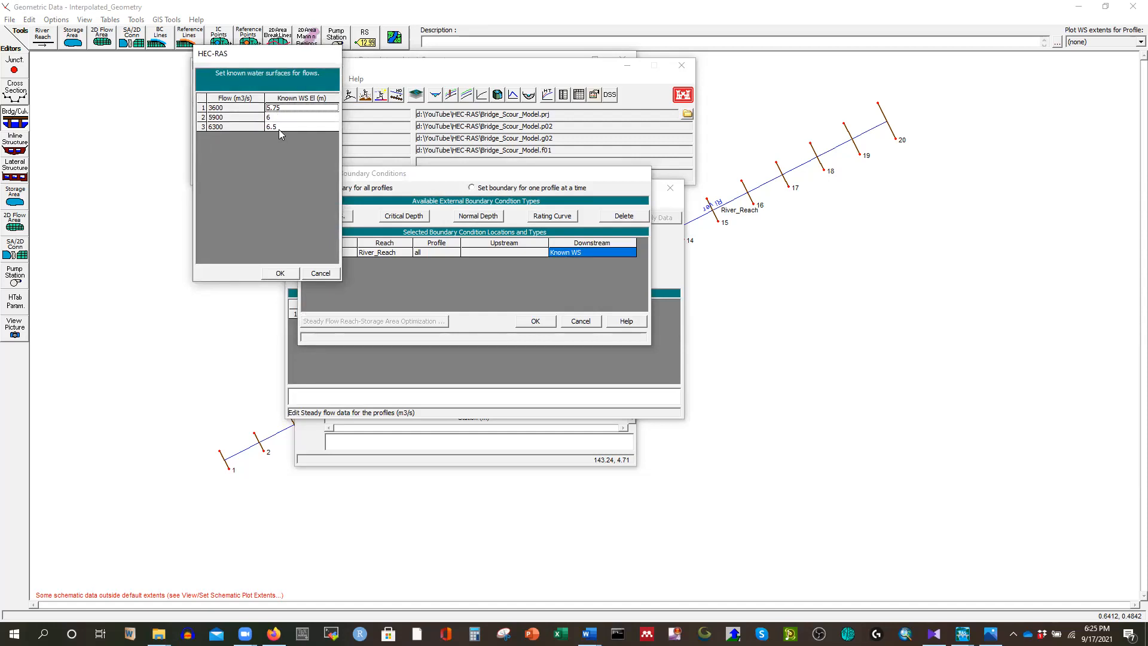
{"action": "left_click", "coordinate": [323, 273]}
{"action": "left_click", "coordinate": [585, 323]}
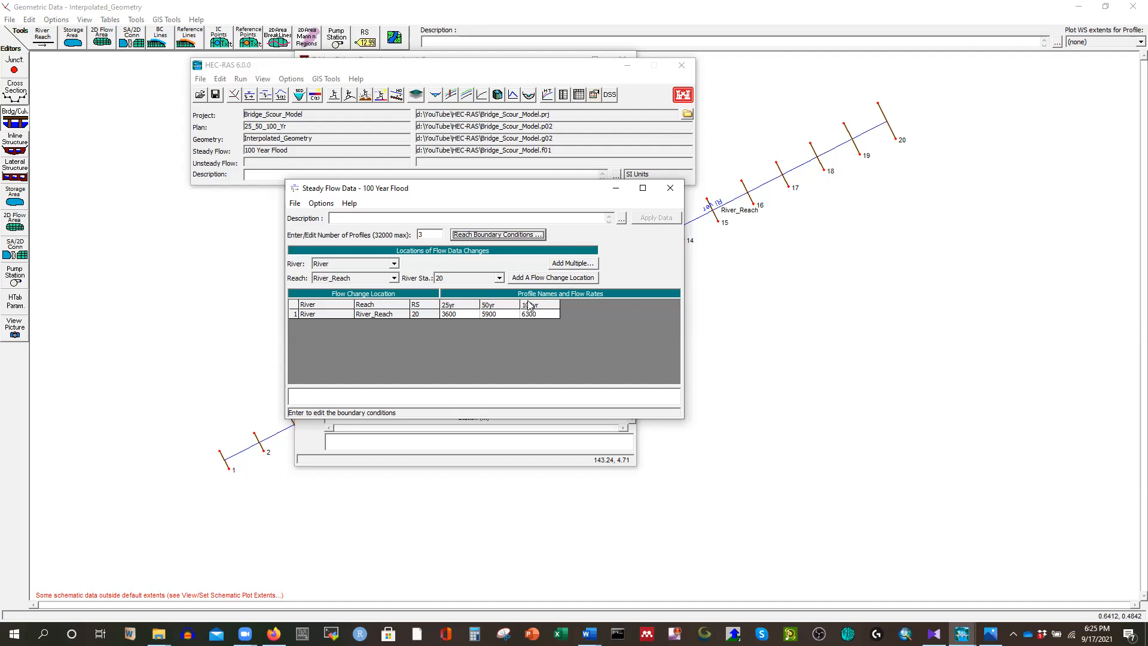
{"action": "left_click", "coordinate": [670, 188]}
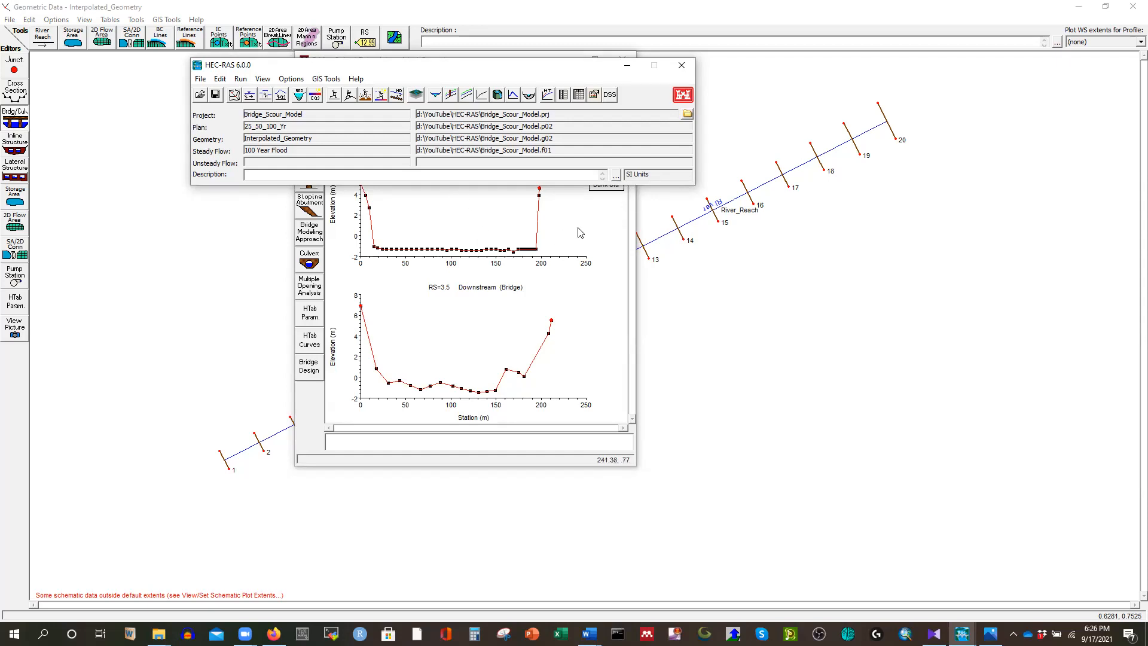
- Open the deck/roadway data for the bridge at river station 3.5 and place its window beside the cross-section plots
{"action": "left_click", "coordinate": [579, 232]}
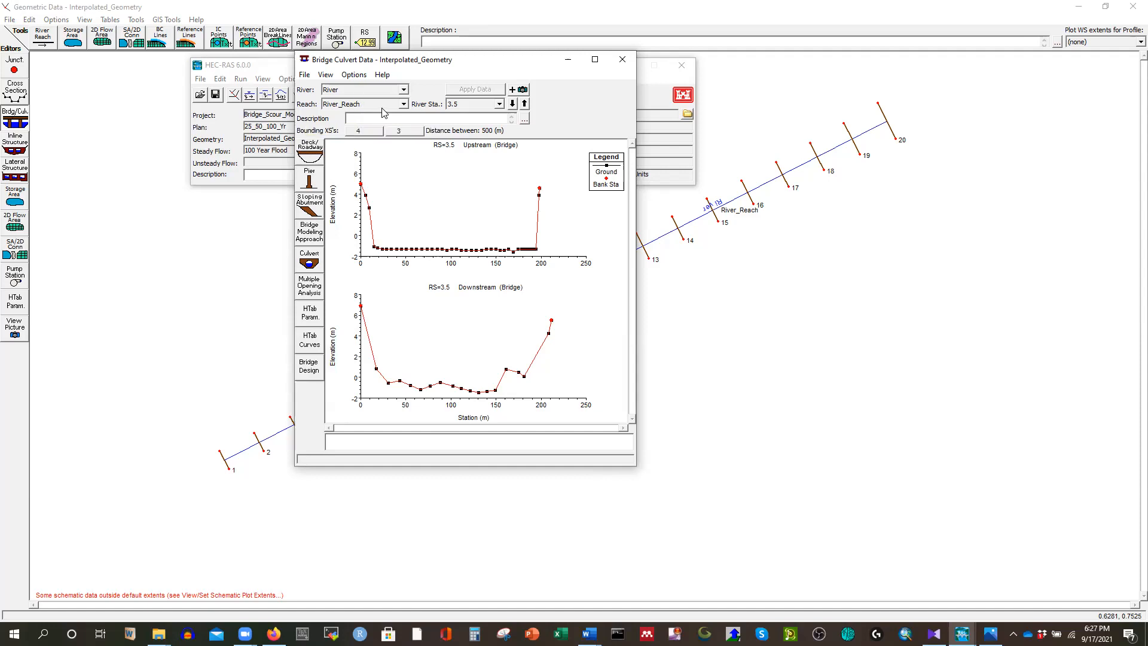
{"action": "left_click_drag", "start_coordinate": [483, 68], "coordinate": [399, 77]}
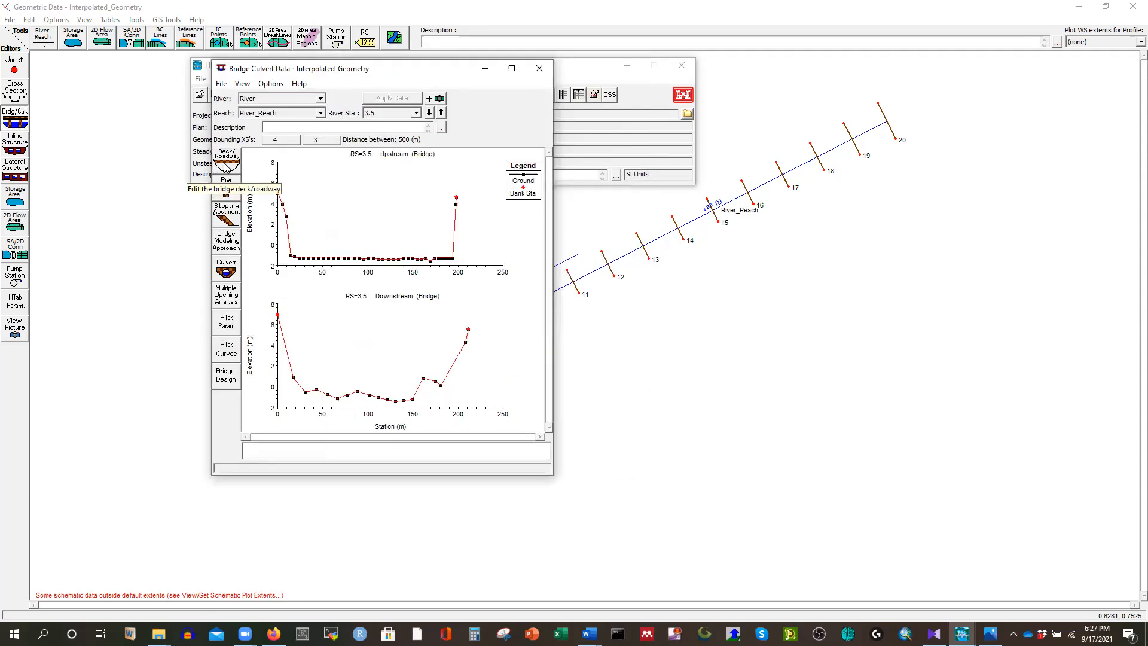
{"action": "left_click", "coordinate": [226, 166]}
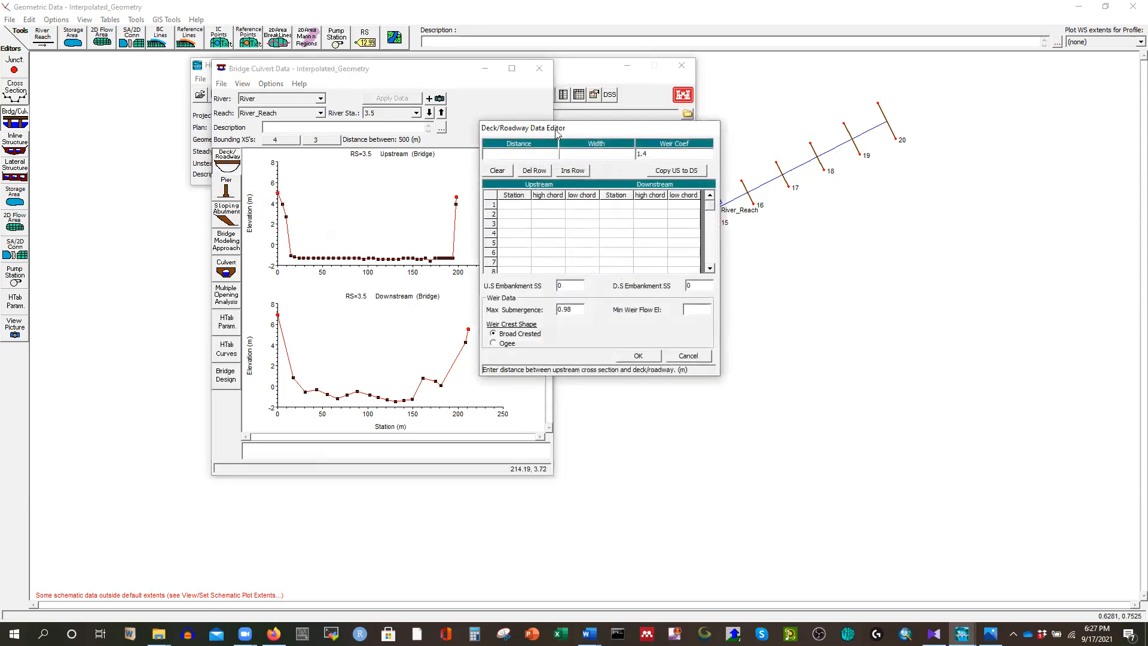
{"action": "left_click_drag", "start_coordinate": [583, 130], "coordinate": [538, 119]}
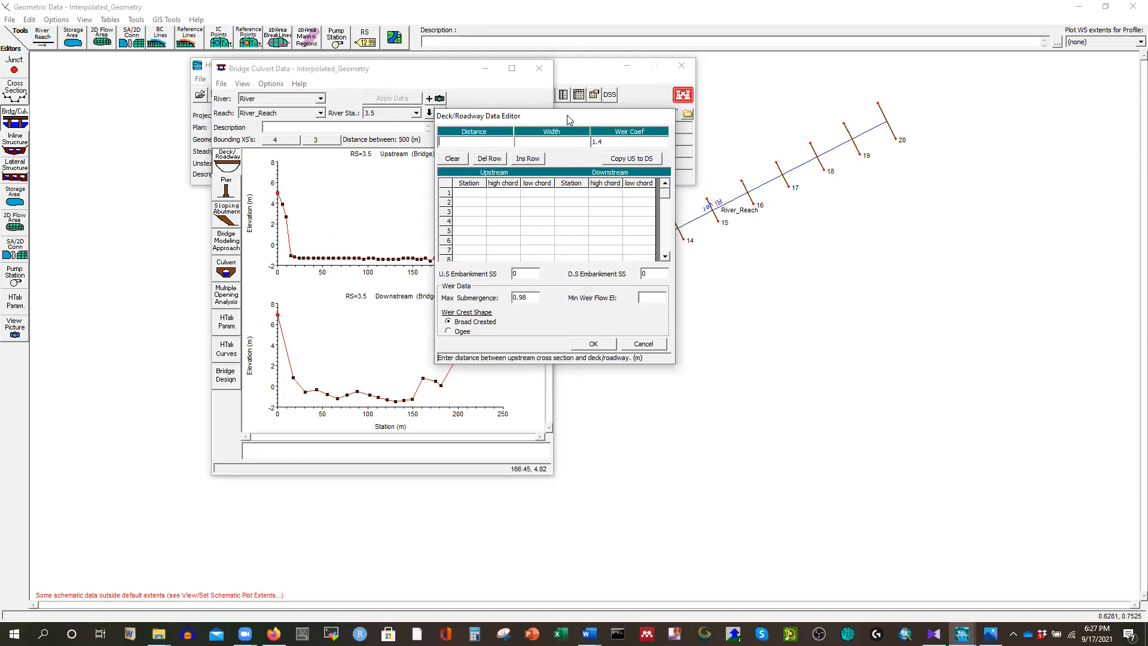
{"action": "left_click_drag", "start_coordinate": [570, 119], "coordinate": [751, 115]}
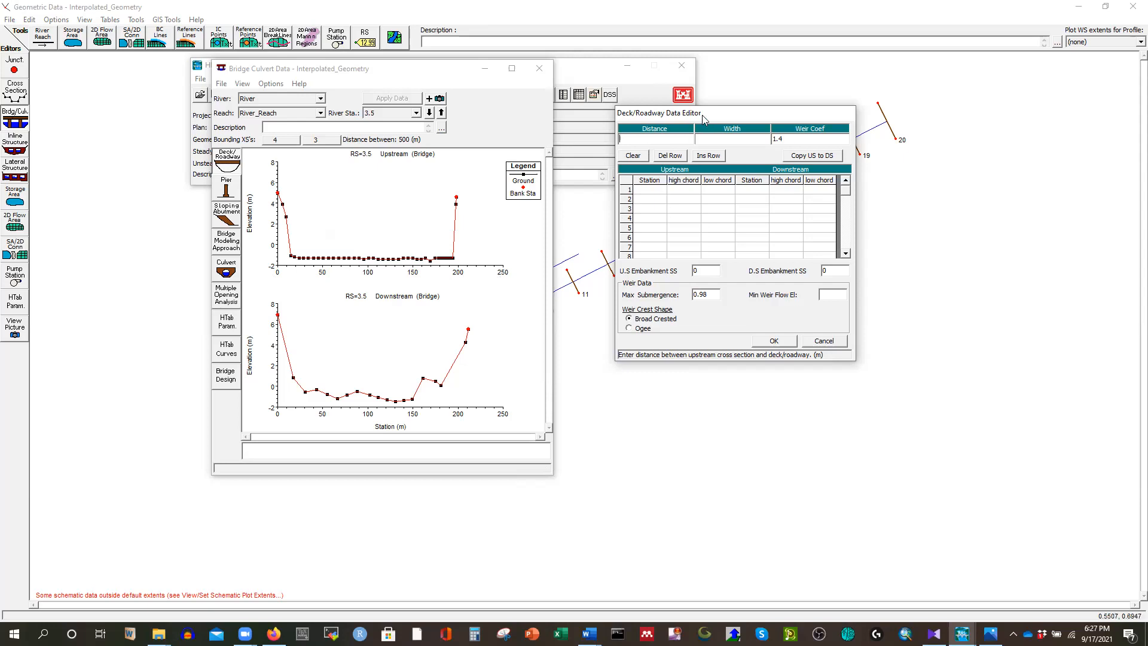
{"action": "left_click_drag", "start_coordinate": [698, 118], "coordinate": [660, 123]}
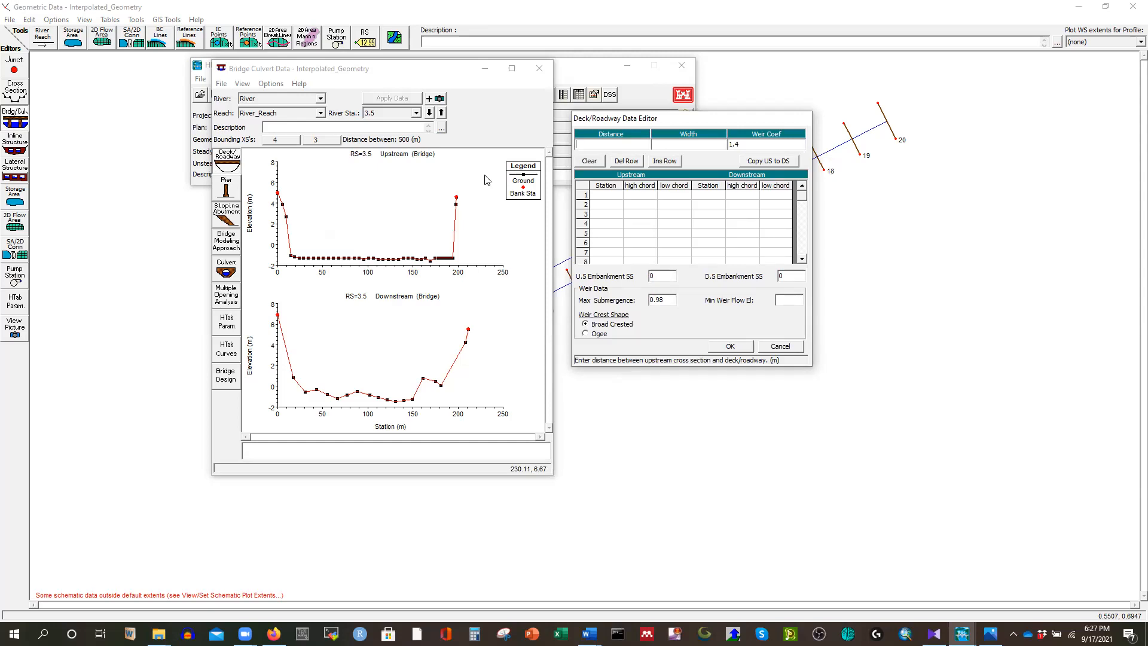
- Enter the first three upstream deck stations as 0, 4 and 4, each with a high chord of 15.62
{"action": "left_click", "coordinate": [611, 198]}
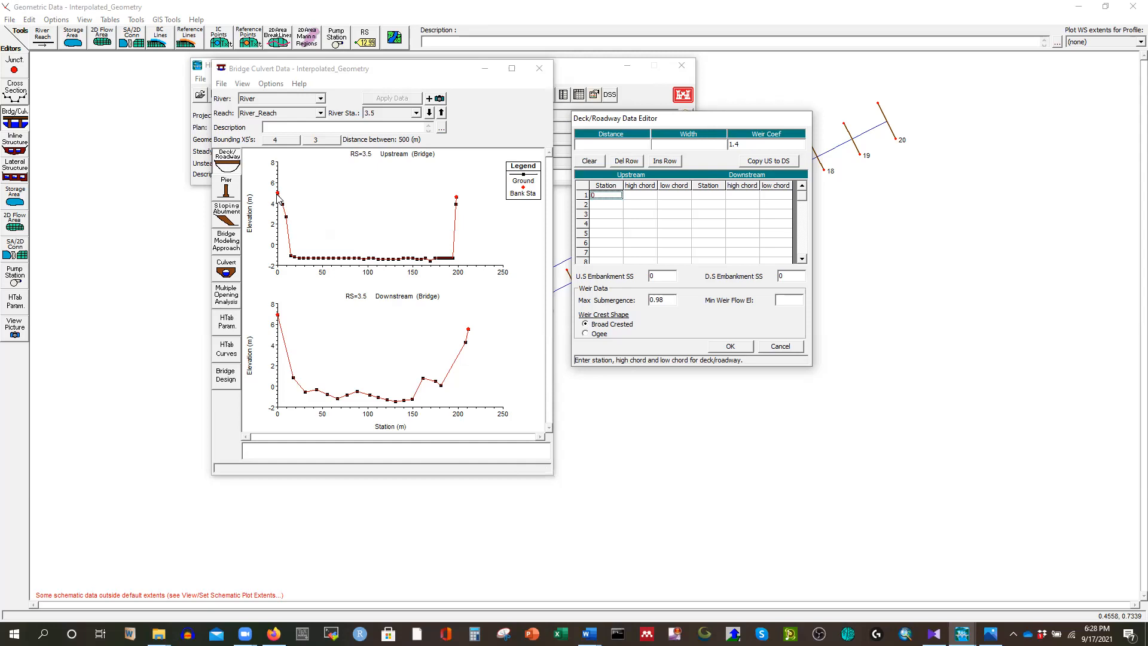
{"action": "left_click", "coordinate": [640, 196]}
{"action": "left_click", "coordinate": [606, 205]}
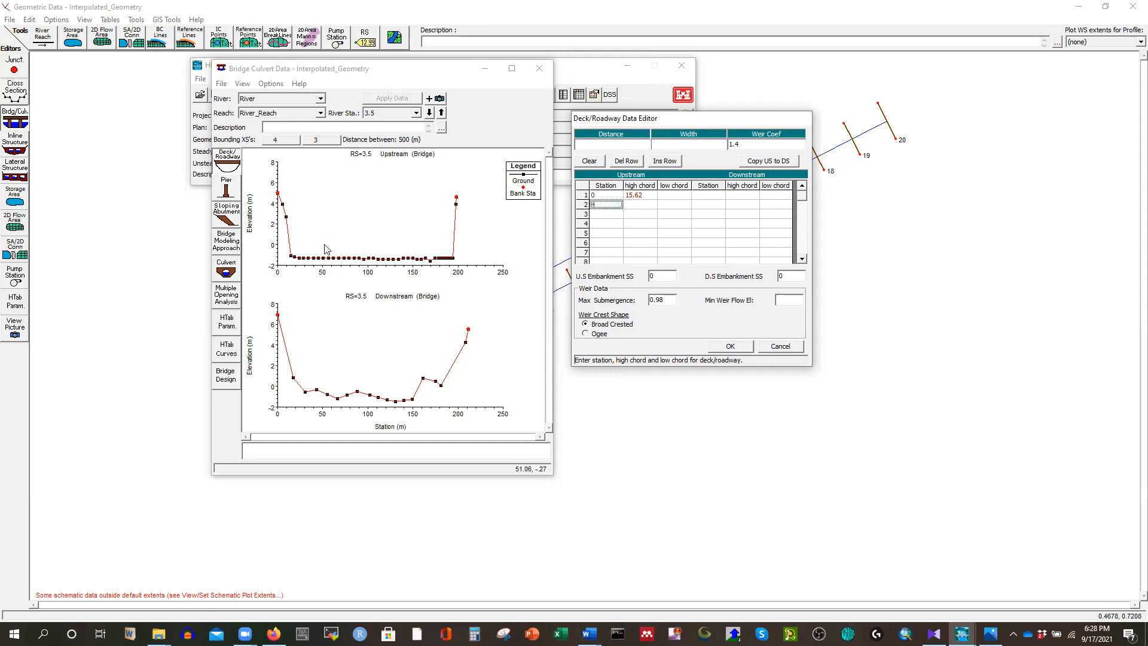
{"action": "left_click", "coordinate": [637, 205]}
{"action": "left_click", "coordinate": [599, 215]}
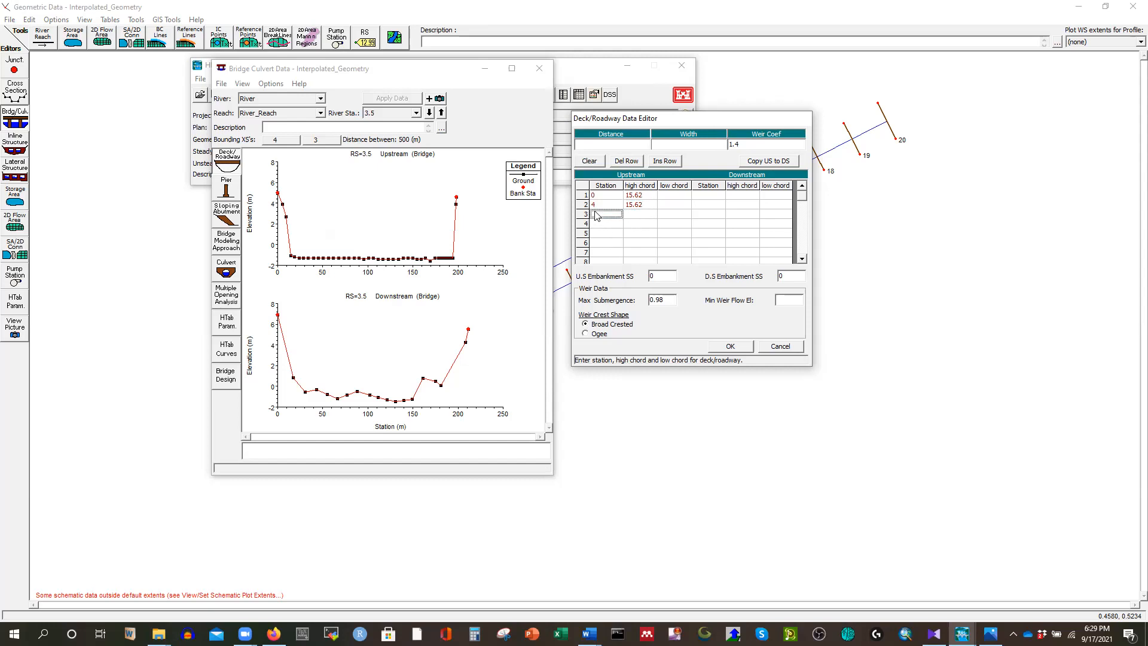
{"action": "type", "text": "4"}
{"action": "left_click", "coordinate": [635, 206]}
{"action": "left_click", "coordinate": [636, 217]}
- Set the upstream low chords of the first three deck rows to 0, -6 and 13.12
{"action": "left_click", "coordinate": [668, 196]}
{"action": "type", "text": "0"}
{"action": "left_click", "coordinate": [667, 207]}
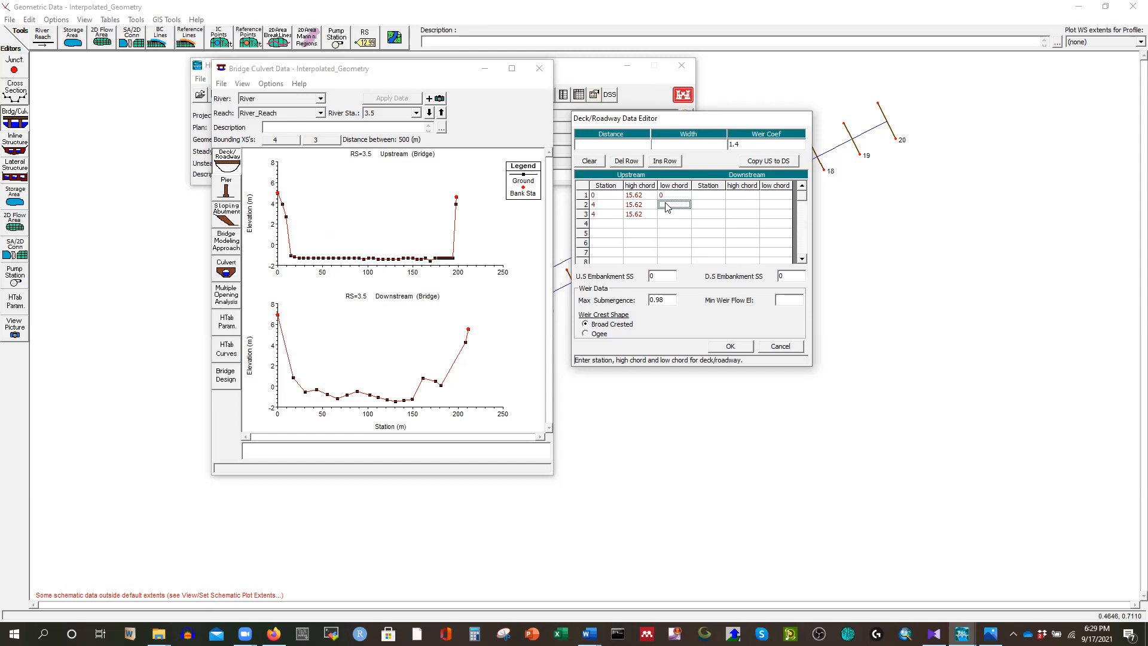
{"action": "type", "text": "6"}
{"action": "left_click", "coordinate": [666, 215]}
- Add upstream deck stations 50, 100 and 150 in rows 4 to 6
{"action": "left_click", "coordinate": [601, 225]}
{"action": "type", "text": "50"}
{"action": "left_click", "coordinate": [599, 235]}
{"action": "type", "text": "100"}
{"action": "left_click", "coordinate": [597, 247]}
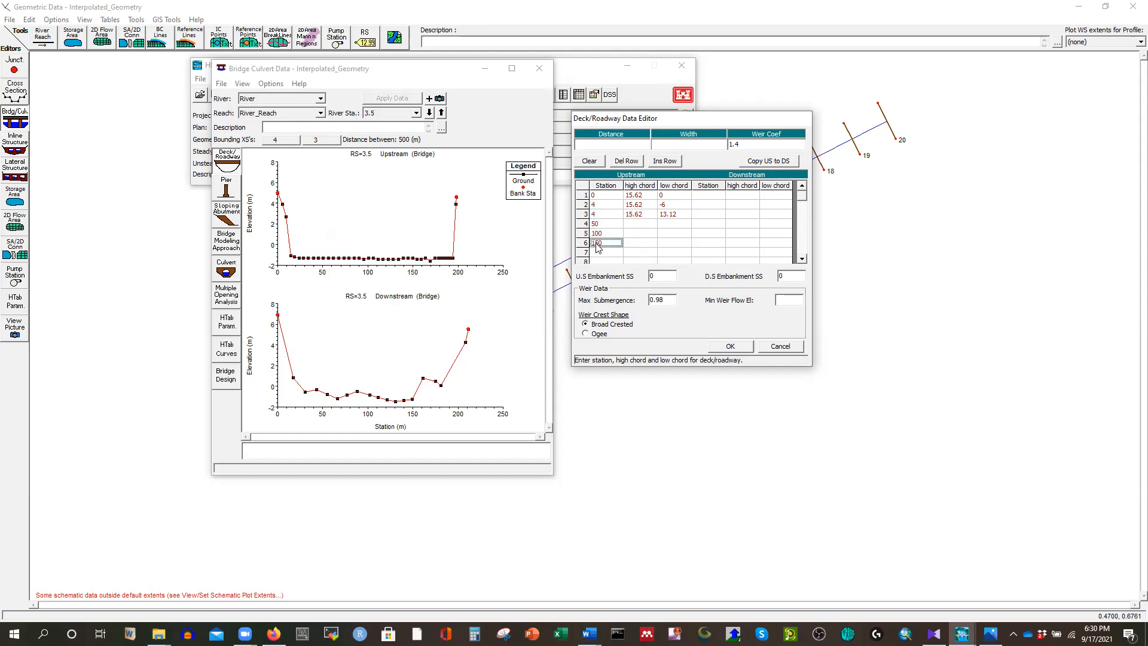
- Set the upstream high chord to 15.62 for stations 50, 100 and 150
{"action": "left_click", "coordinate": [802, 259]}
{"action": "left_click", "coordinate": [801, 258]}
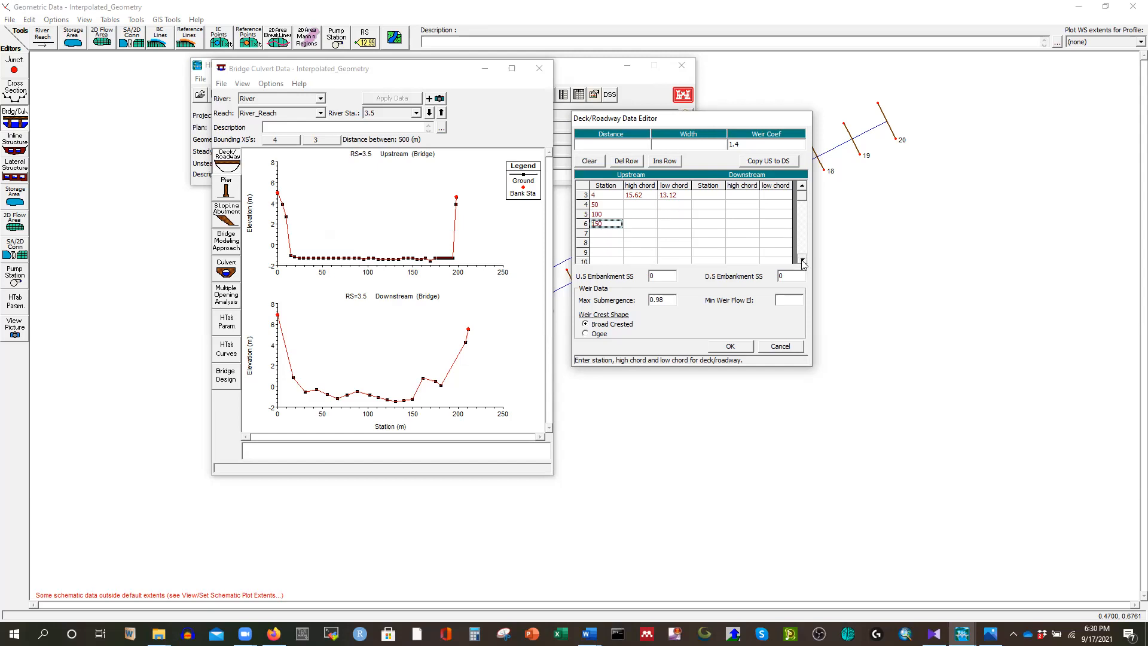
{"action": "scroll", "coordinate": [663, 228], "scroll_direction": "up", "scroll_amount": 1}
{"action": "left_click_drag", "start_coordinate": [638, 199], "coordinate": [636, 216]}
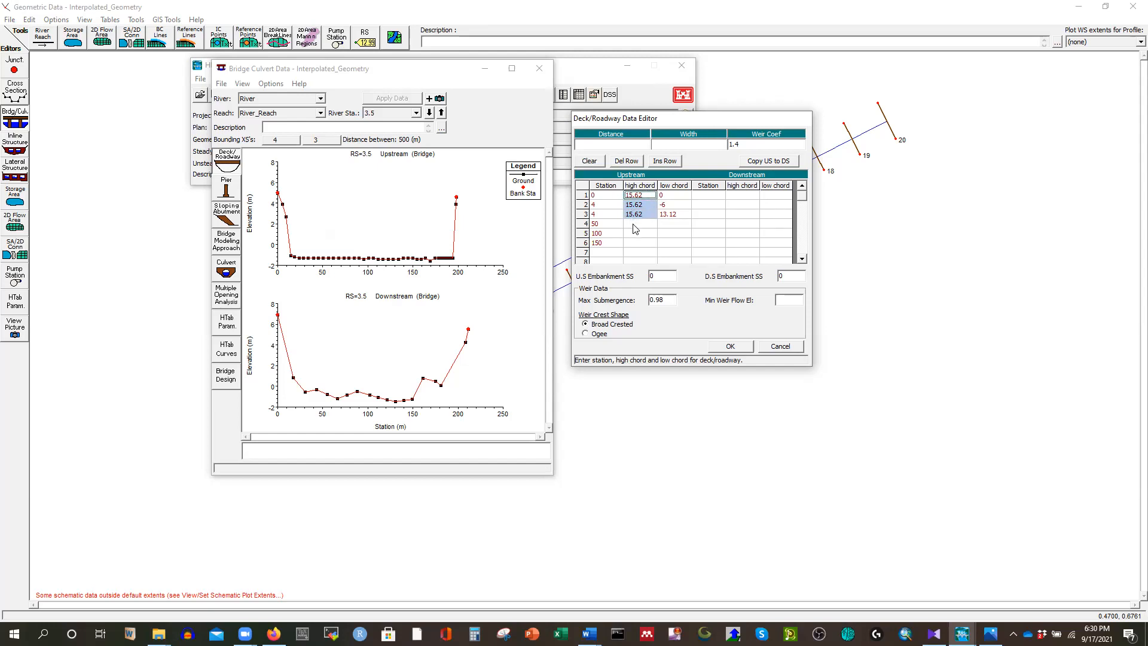
{"action": "left_click", "coordinate": [635, 224]}
{"action": "type", "text": "15.62"}
{"action": "left_click", "coordinate": [640, 233]}
{"action": "type", "text": "15.62"}
{"action": "left_click", "coordinate": [642, 243]}
{"action": "type", "text": "15.62"}
- Set the upstream low chord to 13.12 for stations 50, 100 and 150, and accept the deck data
{"action": "left_click", "coordinate": [672, 216]}
{"action": "left_click", "coordinate": [663, 224]}
{"action": "type", "text": "13.12"}
{"action": "left_click", "coordinate": [672, 235]}
{"action": "type", "text": "13.12"}
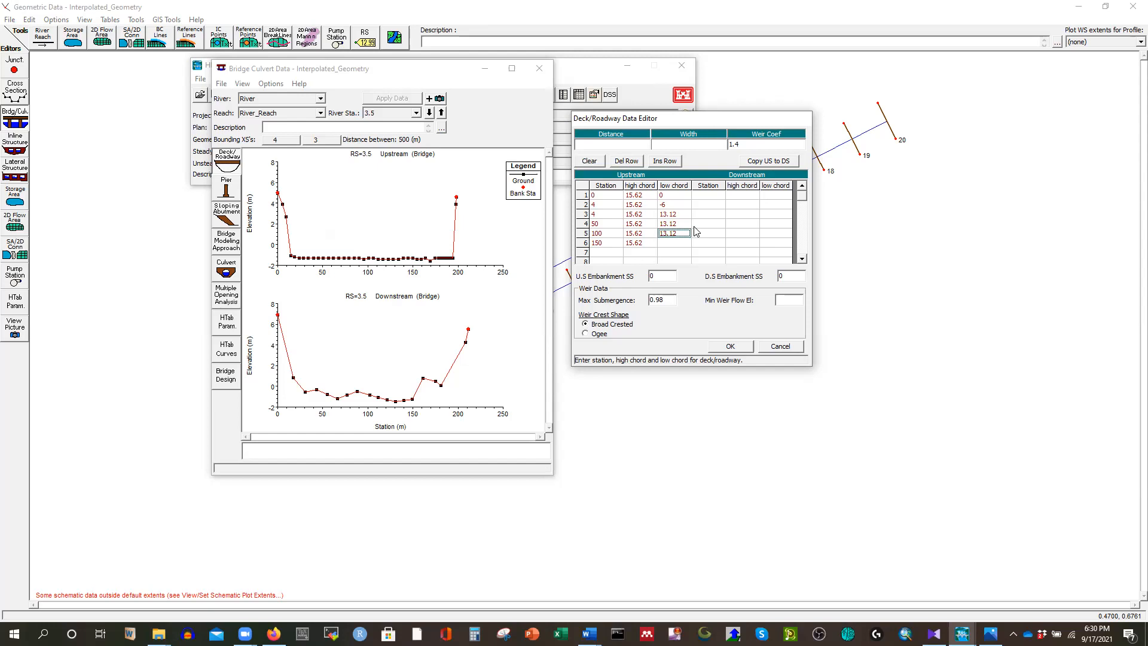
{"action": "left_click", "coordinate": [684, 242]}
{"action": "type", "text": "13.12"}
{"action": "left_click", "coordinate": [733, 349]}
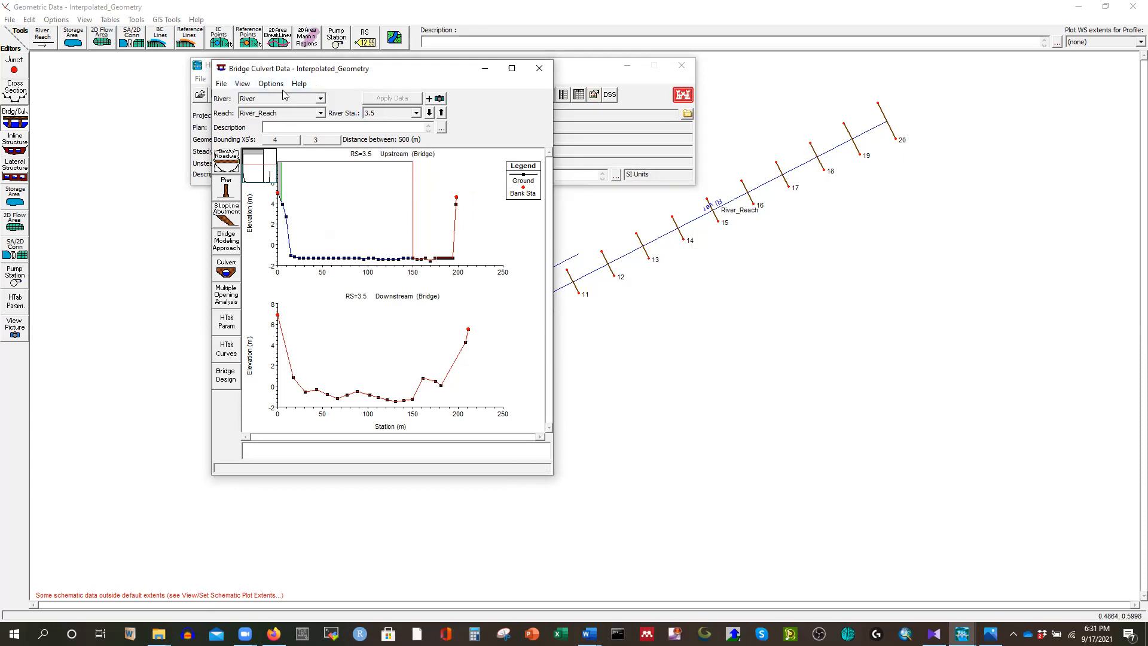
- Reopen the deck/roadway data, copy the upstream values to the downstream side, and set the weir coefficient to 2.6
{"action": "left_click", "coordinate": [227, 159]}
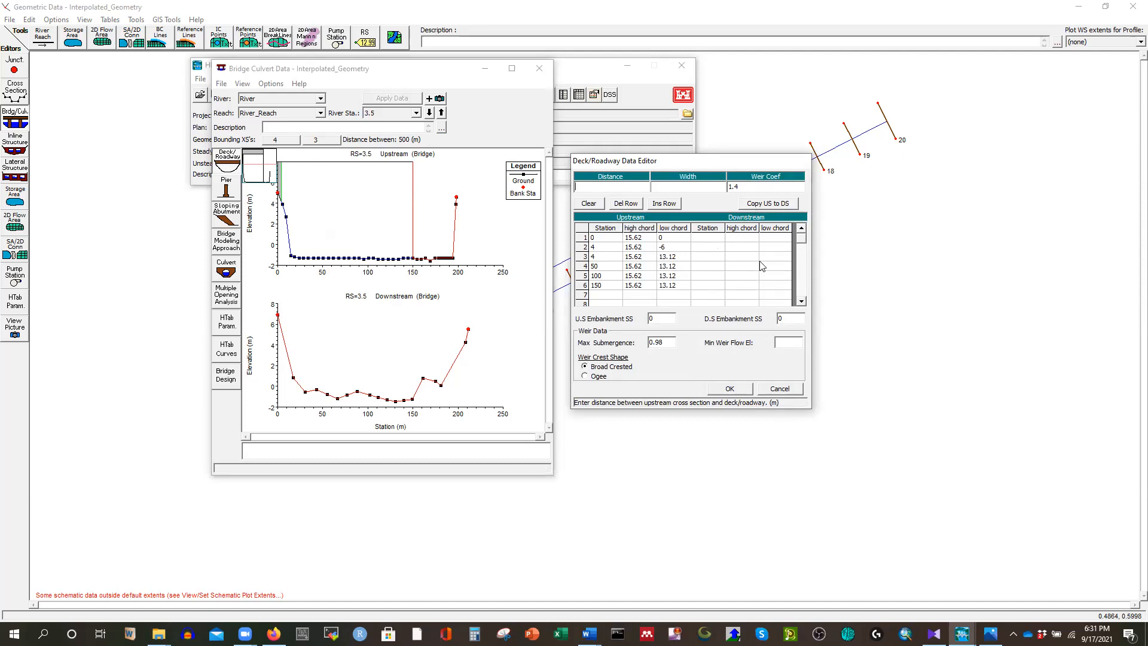
{"action": "left_click", "coordinate": [759, 206]}
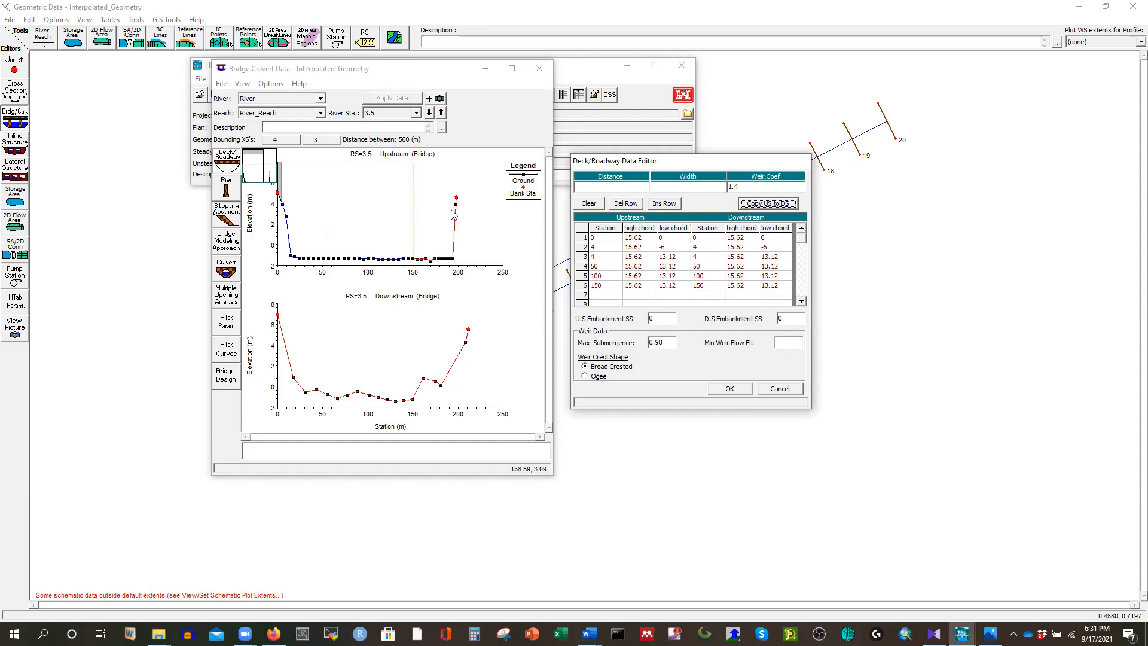
{"action": "left_click", "coordinate": [754, 187]}
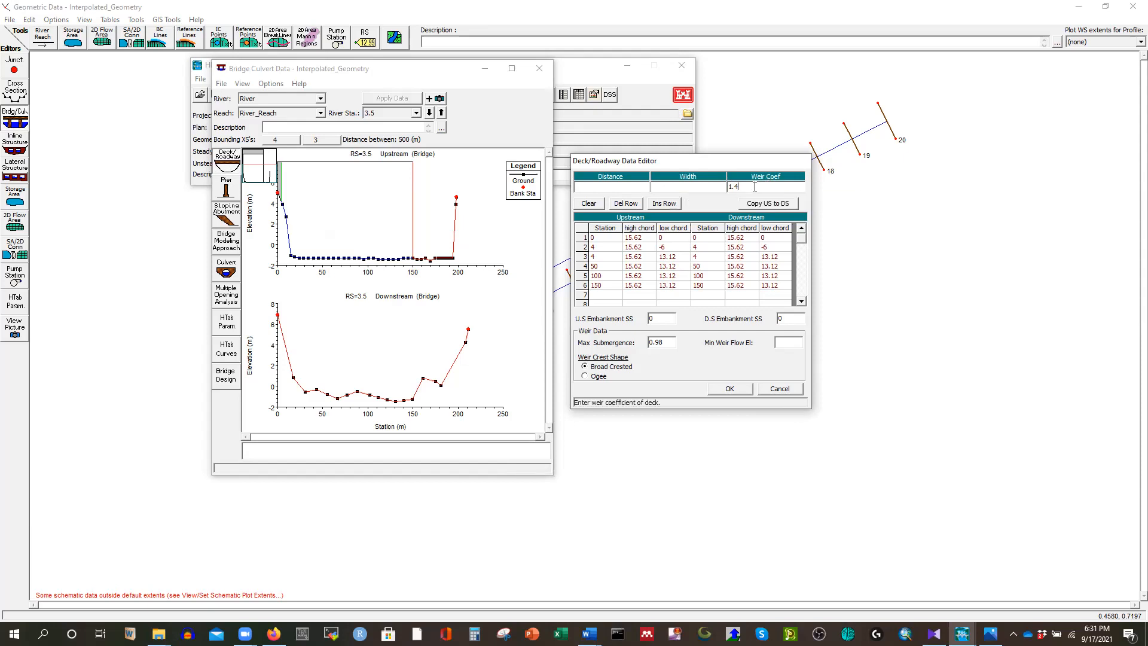
{"action": "key", "text": "BackSpace"}
{"action": "key", "text": "BackSpace"}
{"action": "key", "text": "BackSpace"}
{"action": "type", "text": "2.6"}
- Set the deck distance to 50, width to 5, upstream embankment side slope to 2 and maximum submergence to 0.95, and accept
{"action": "left_click", "coordinate": [603, 186]}
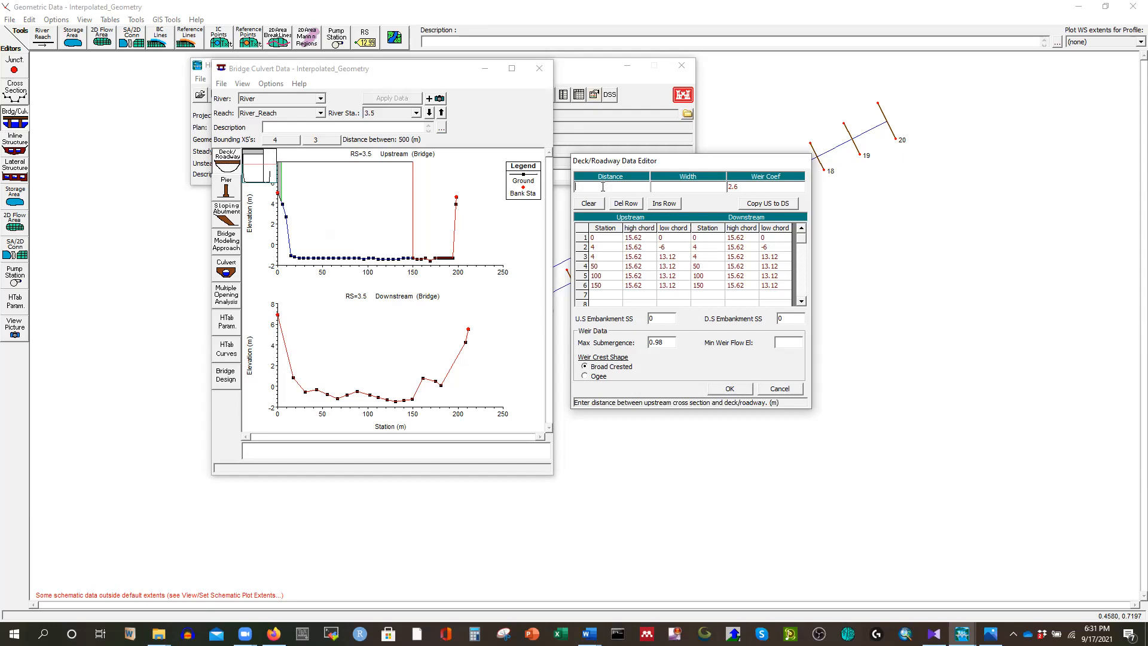
{"action": "type", "text": "50"}
{"action": "key", "text": "Tab"}
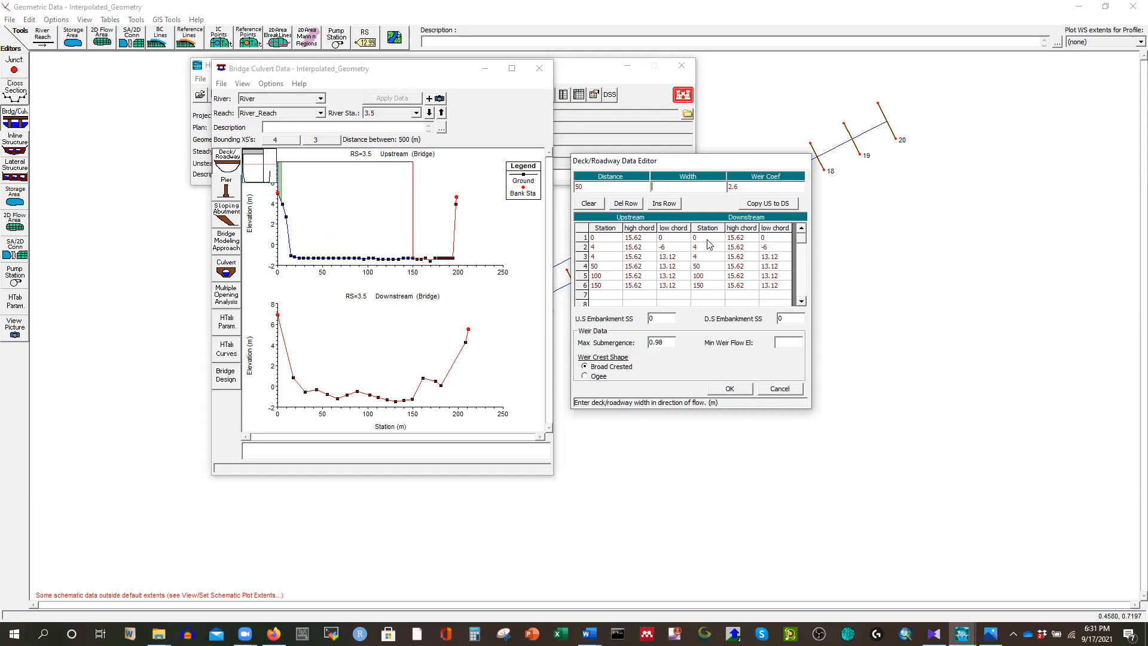
{"action": "type", "text": "5"}
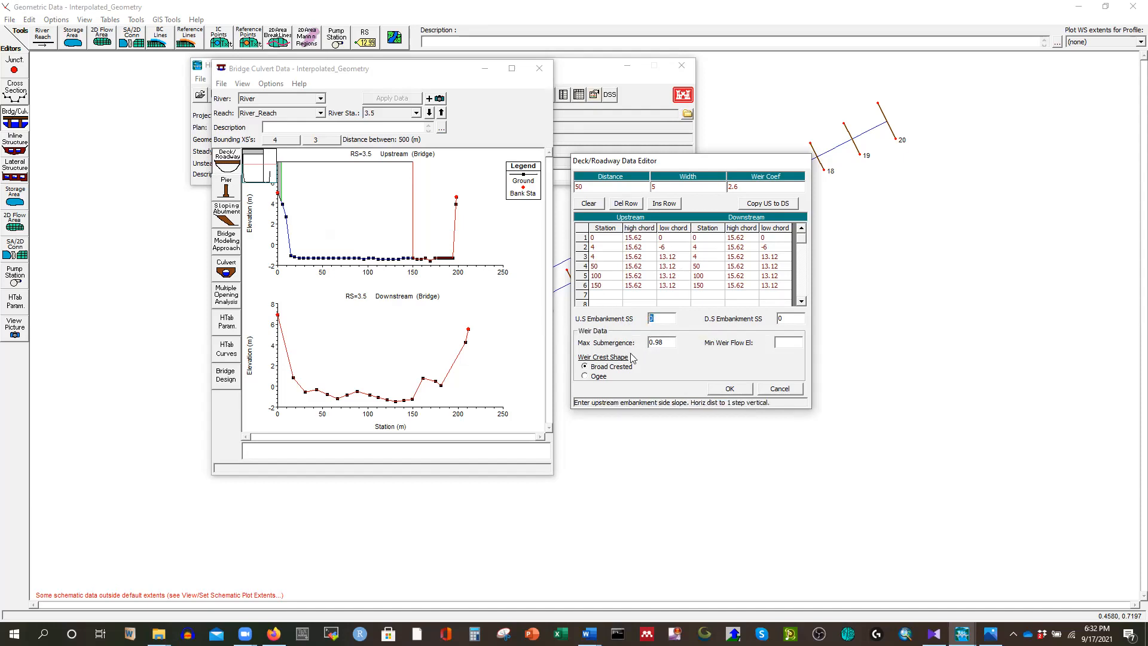
{"action": "type", "text": "2"}
{"action": "left_click", "coordinate": [663, 344]}
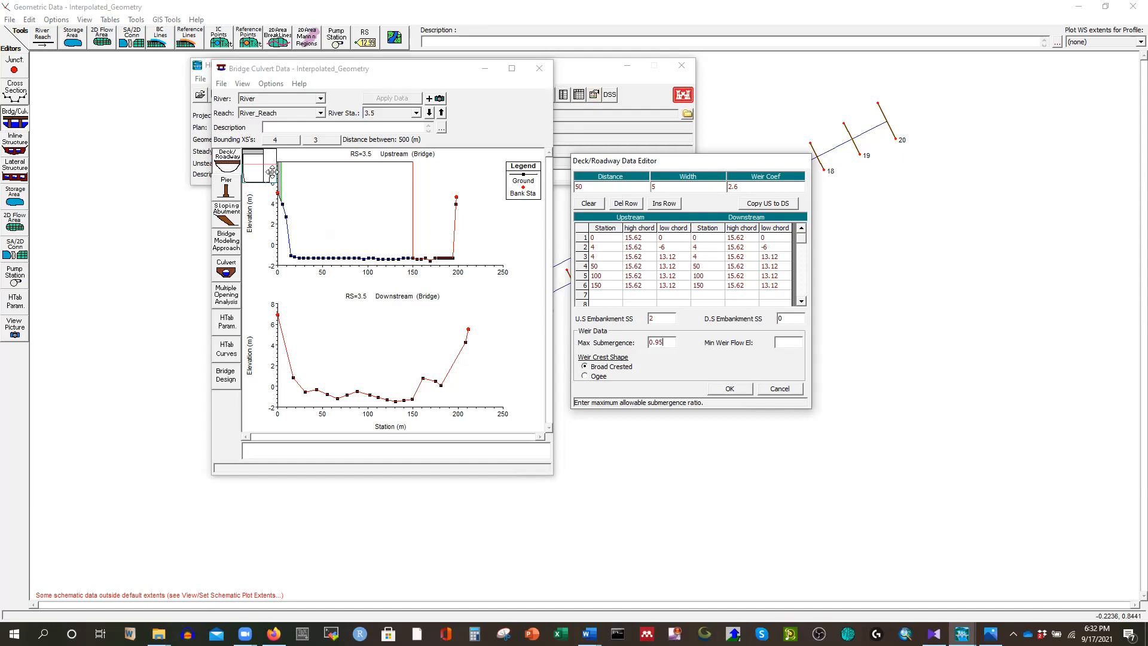
{"action": "left_click", "coordinate": [730, 389]}
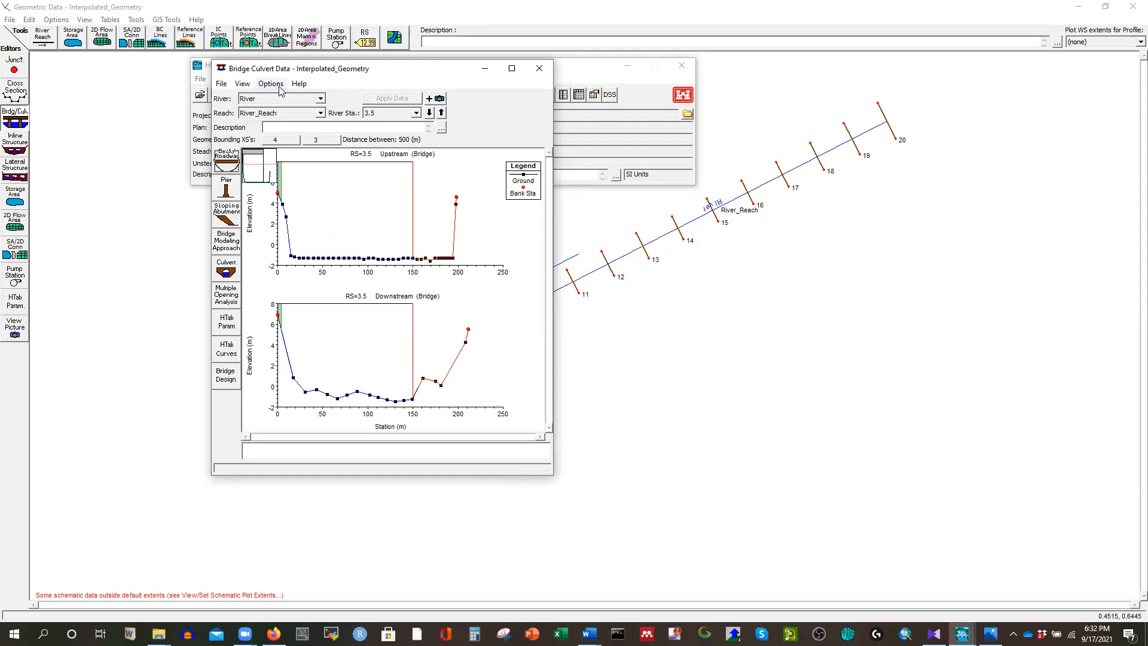
- Reopen the deck/roadway data and add upstream station 226 with a high chord of 15.62 in row 7
{"action": "left_click", "coordinate": [241, 164]}
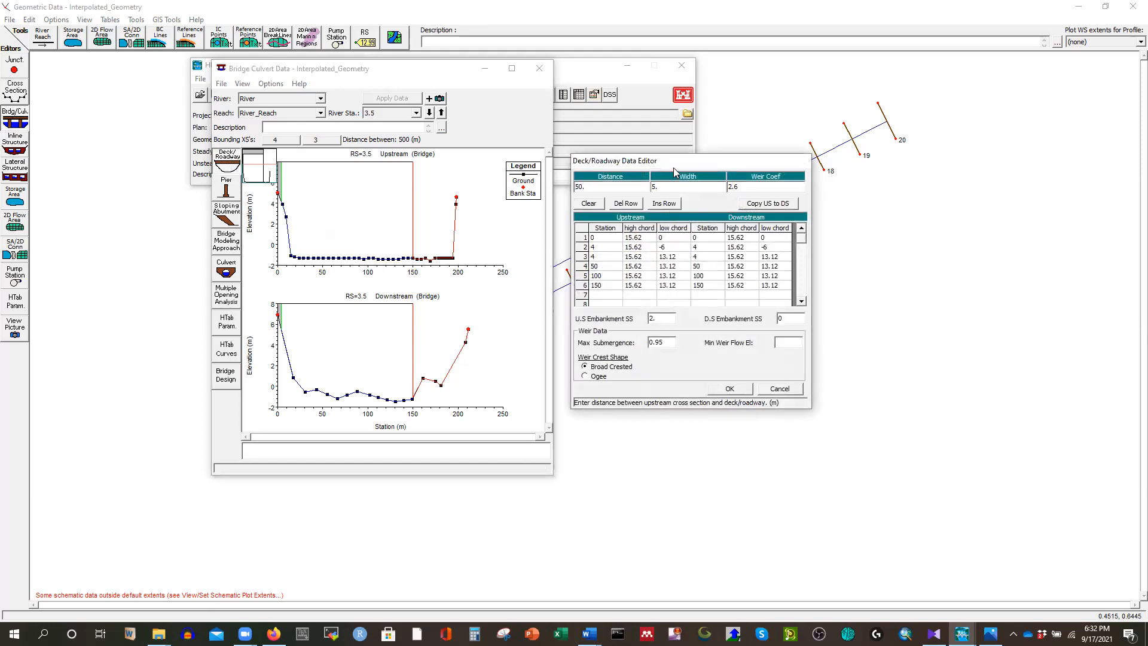
{"action": "left_click_drag", "start_coordinate": [674, 164], "coordinate": [680, 167]}
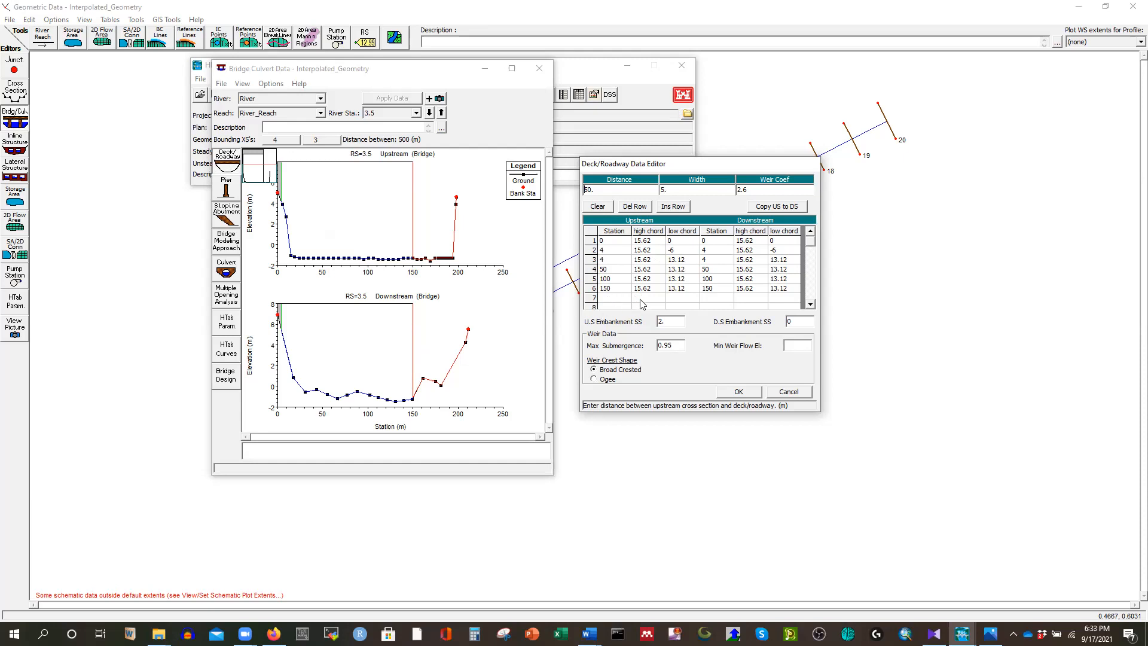
{"action": "left_click", "coordinate": [619, 298]}
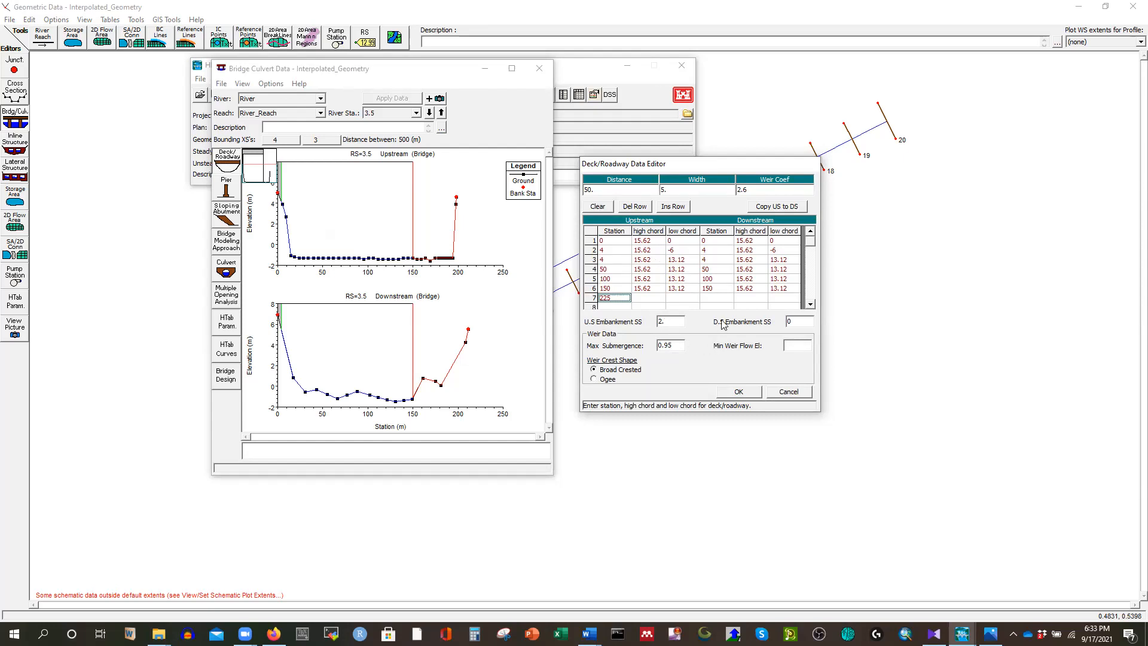
{"action": "left_click", "coordinate": [651, 290]}
{"action": "left_click", "coordinate": [652, 299]}
{"action": "key", "text": "ctrl+v"}
{"action": "left_click", "coordinate": [674, 298]}
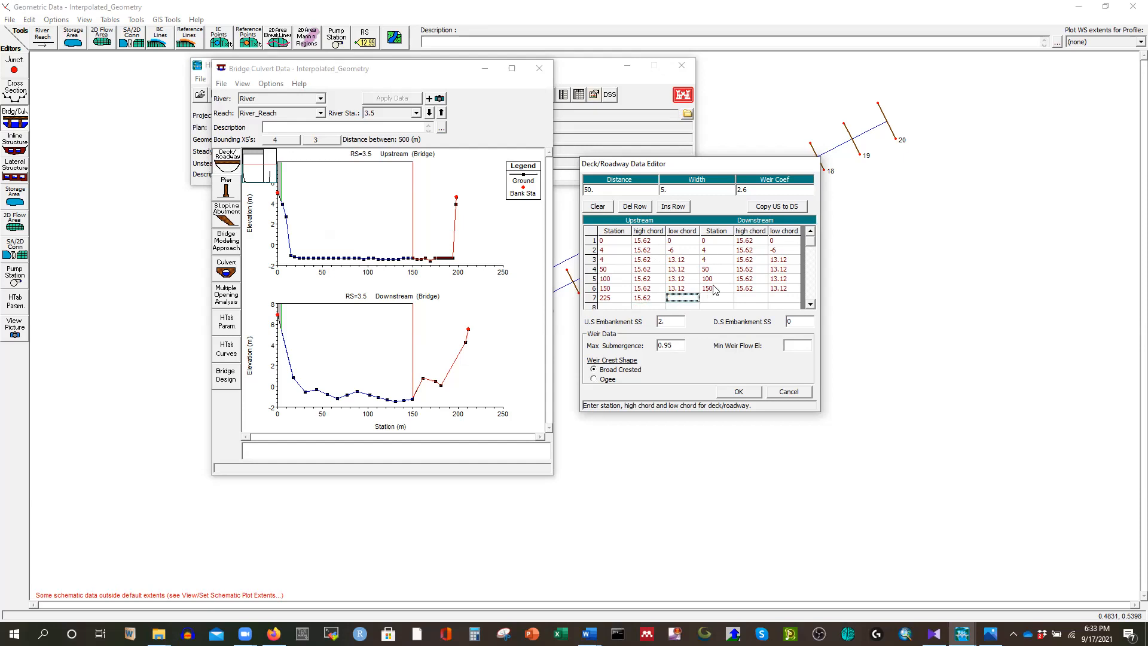
{"action": "left_click", "coordinate": [614, 300]}
{"action": "left_click", "coordinate": [613, 299]}
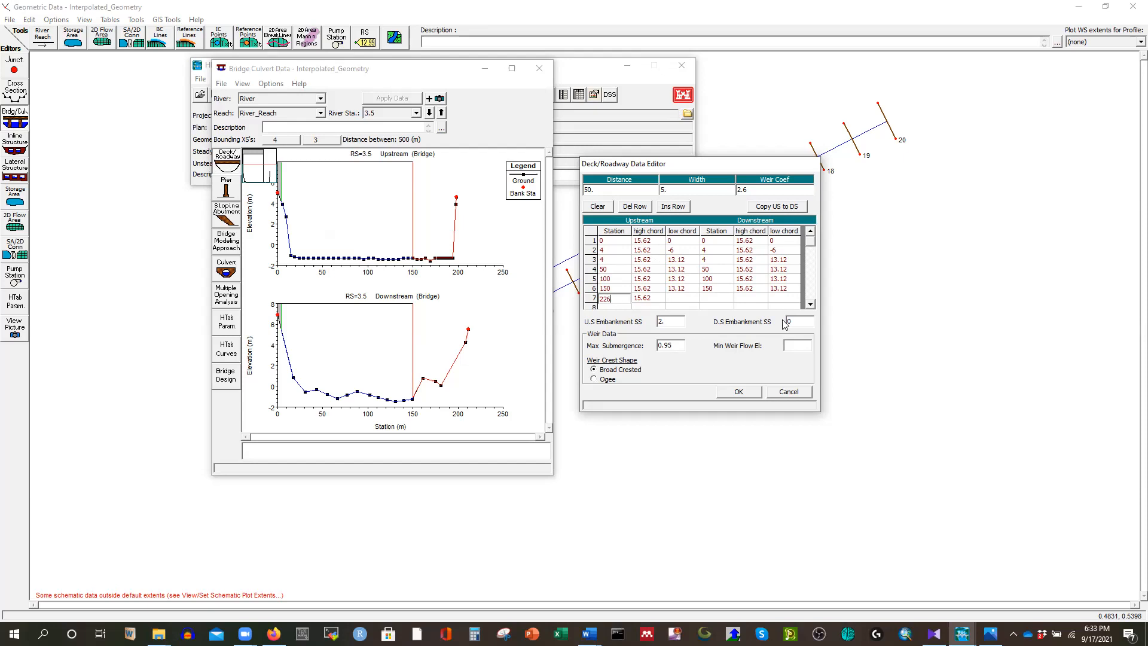
- Add upstream station 230 with high chord 15.62, and set the low chords at stations 226 and 230 to -6 and 0
{"action": "left_click", "coordinate": [810, 305]}
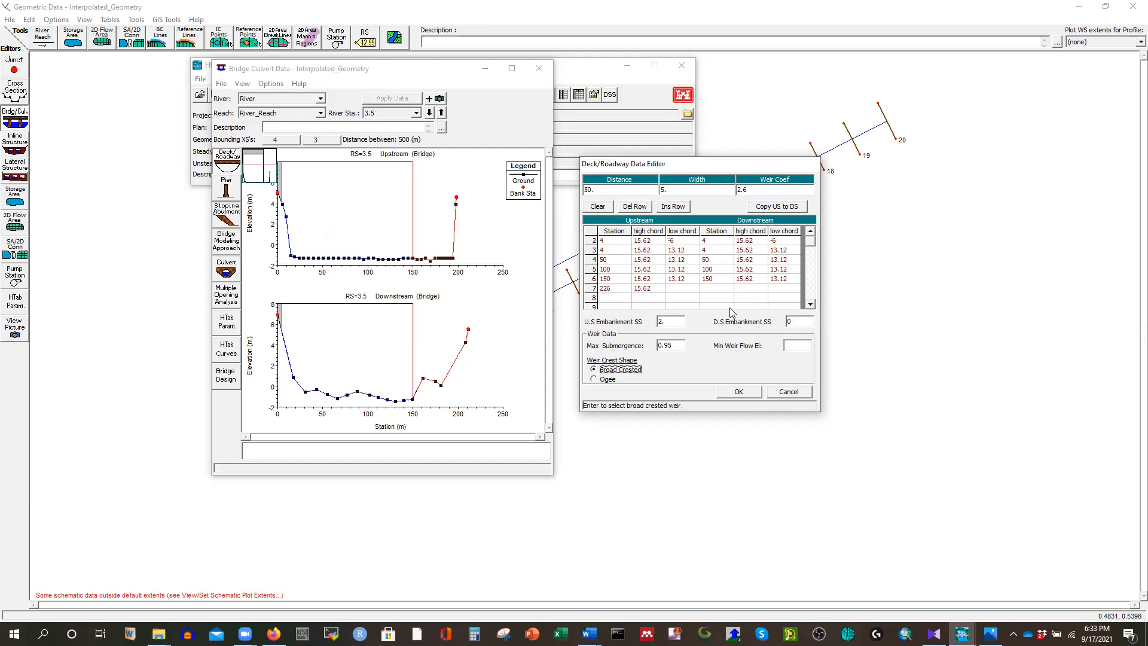
{"action": "left_click", "coordinate": [616, 298]}
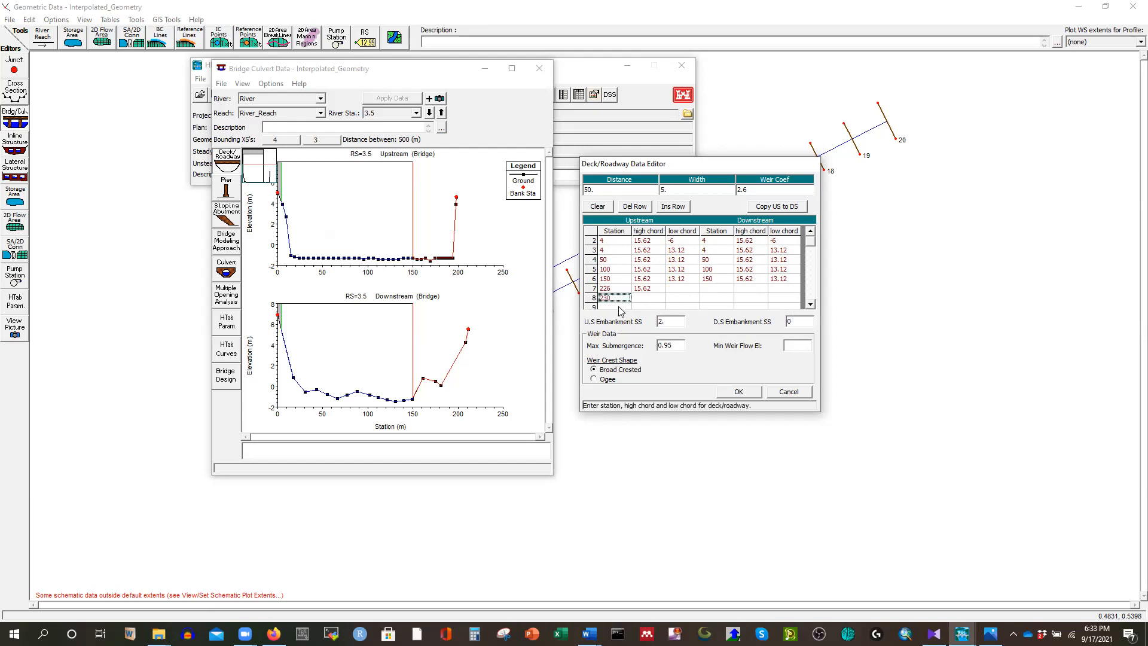
{"action": "left_click", "coordinate": [644, 299]}
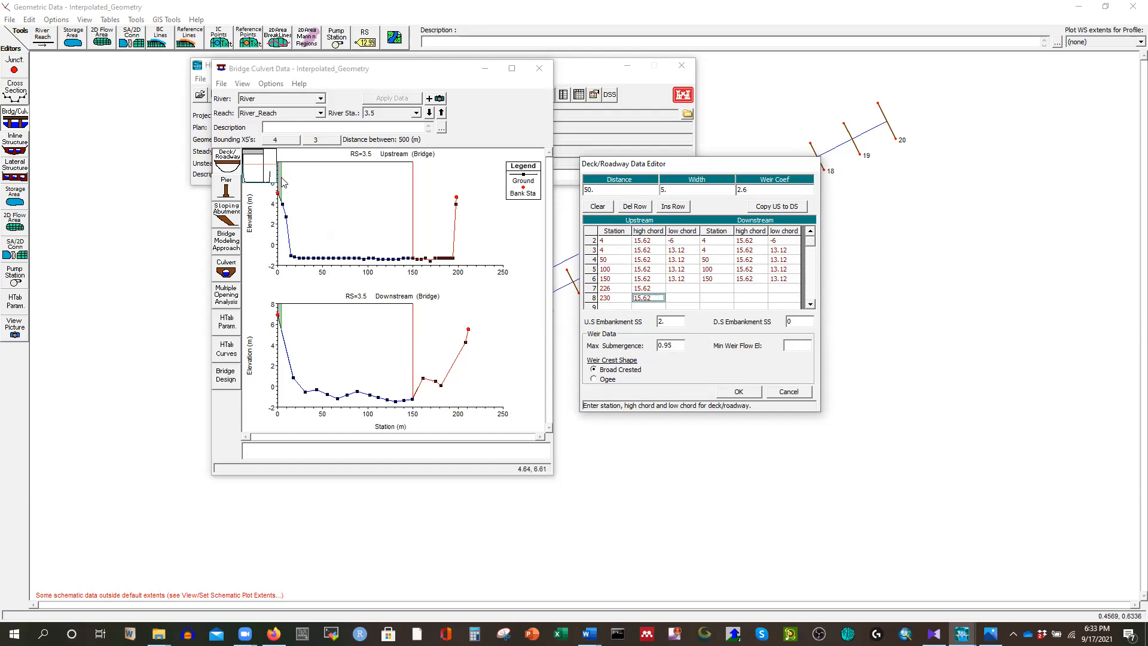
{"action": "left_click", "coordinate": [680, 290]}
{"action": "left_click", "coordinate": [682, 299]}
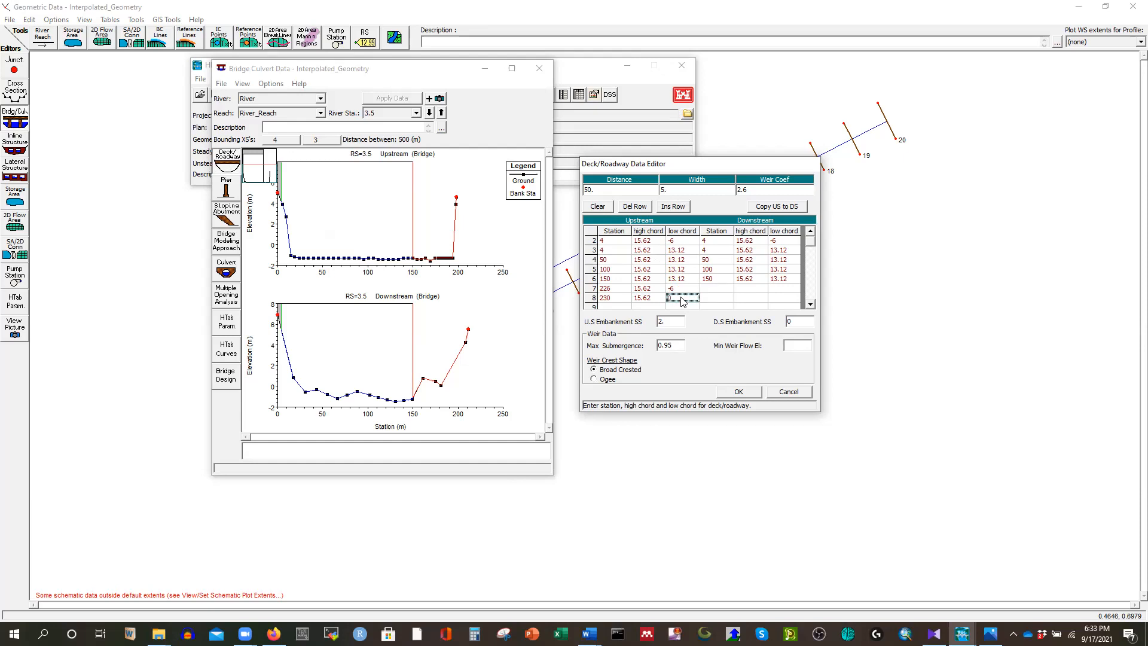
{"action": "type", "text": "0"}
- Copy the extended upstream deck data to the downstream side, accept it, and examine the upper deck portion in the plots
{"action": "left_click", "coordinate": [772, 208]}
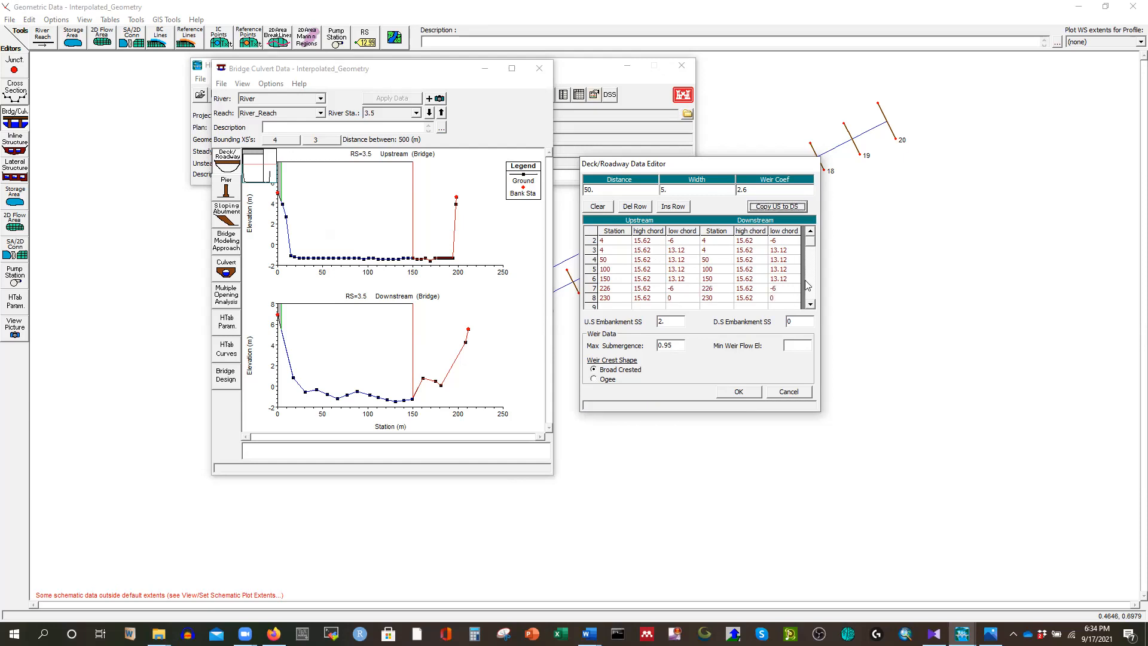
{"action": "left_click", "coordinate": [739, 391]}
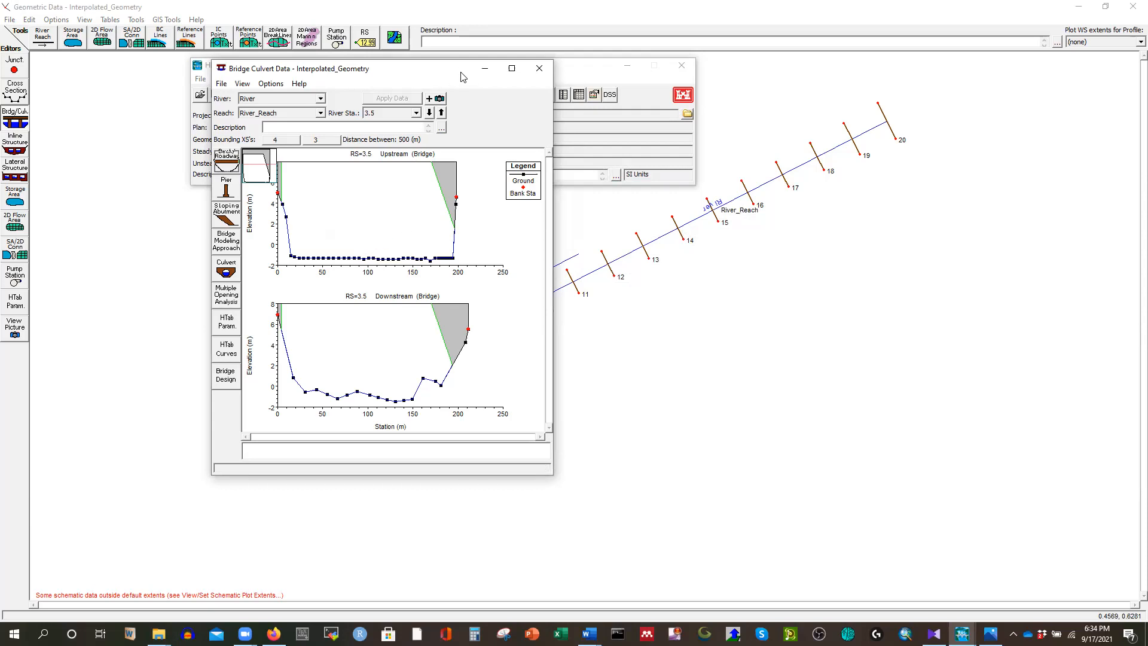
{"action": "left_click_drag", "start_coordinate": [461, 77], "coordinate": [539, 78]}
{"action": "left_click_drag", "start_coordinate": [342, 174], "coordinate": [339, 157]}
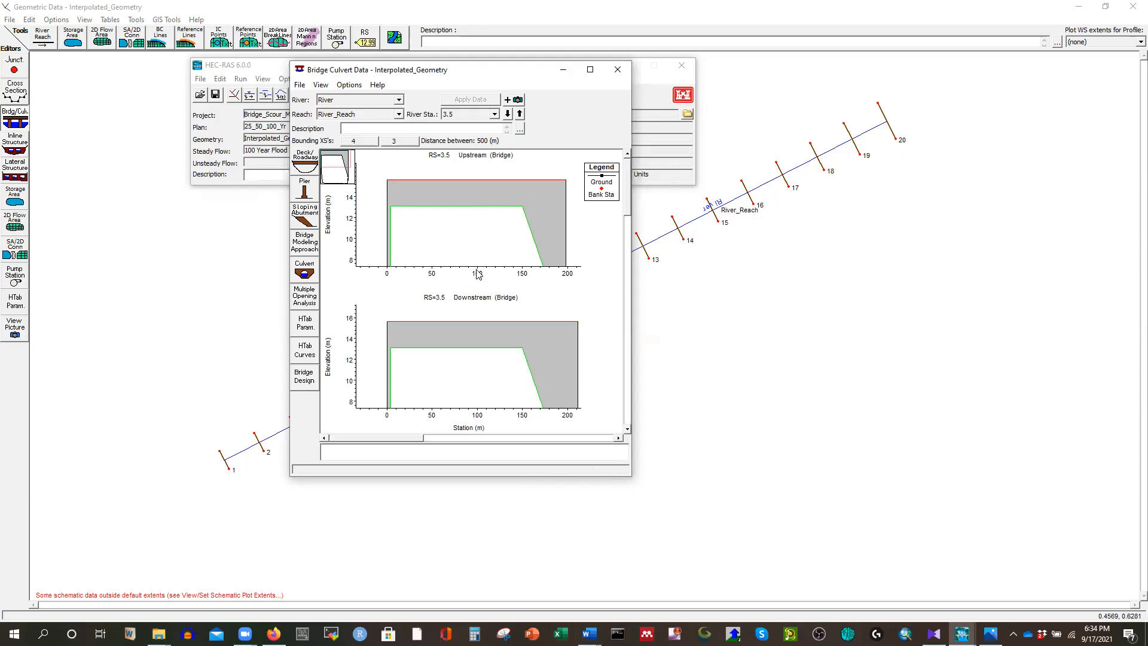
- Enlarge the bridge plots and extend their visible extents to examine the full upstream and downstream sections
{"action": "left_click", "coordinate": [590, 69]}
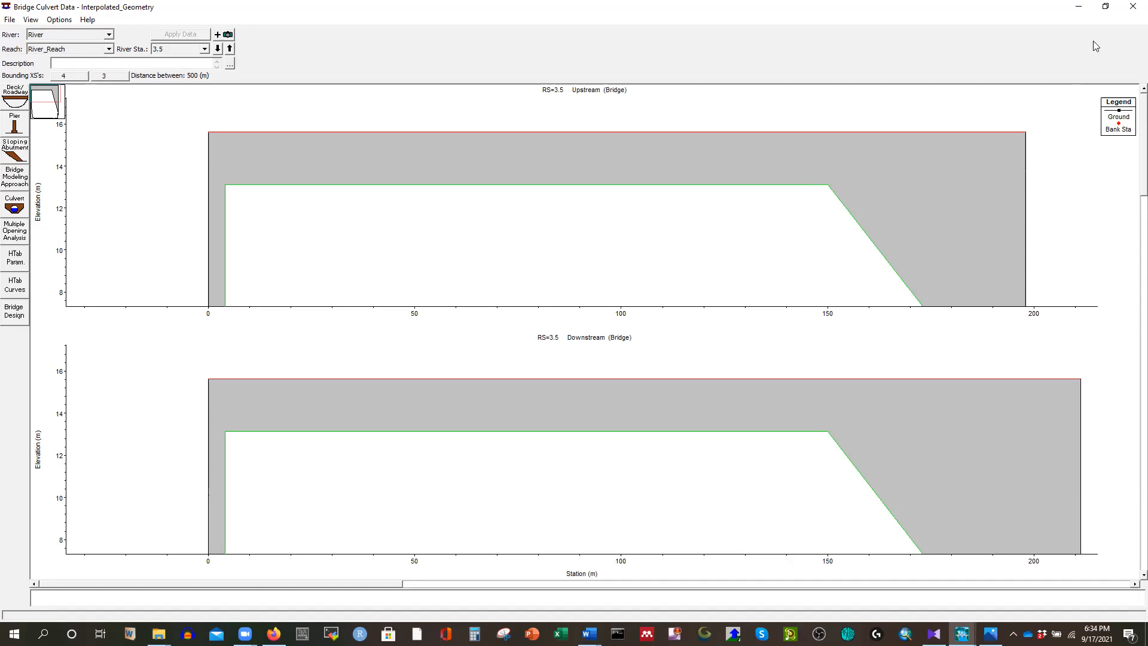
{"action": "left_click", "coordinate": [1104, 7]}
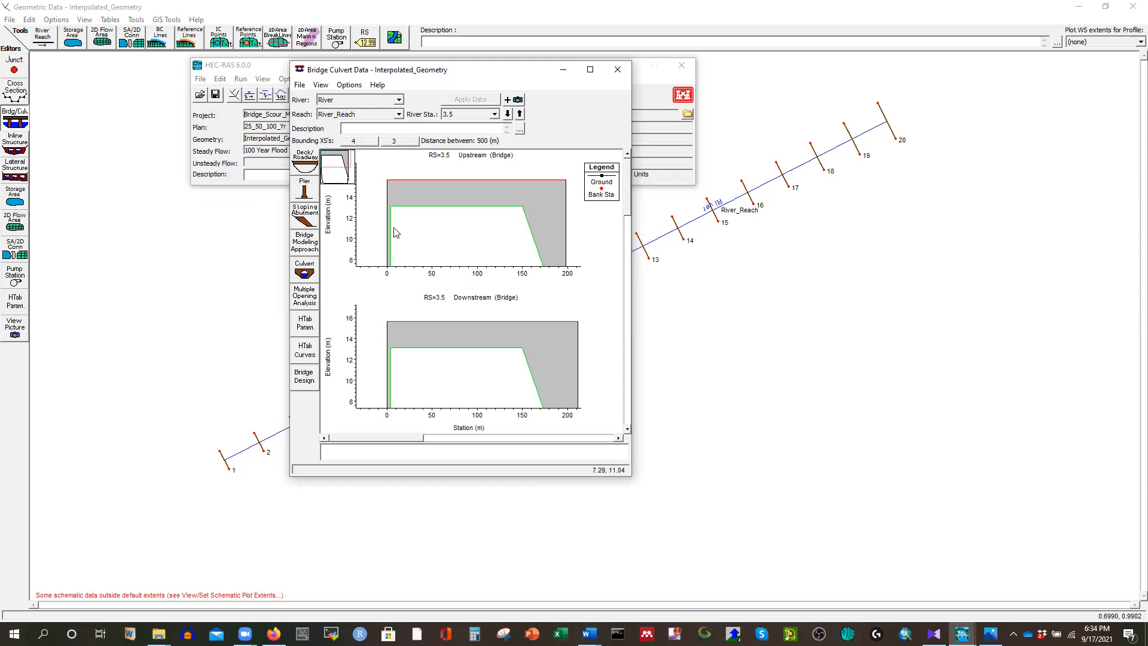
{"action": "left_click", "coordinate": [590, 69]}
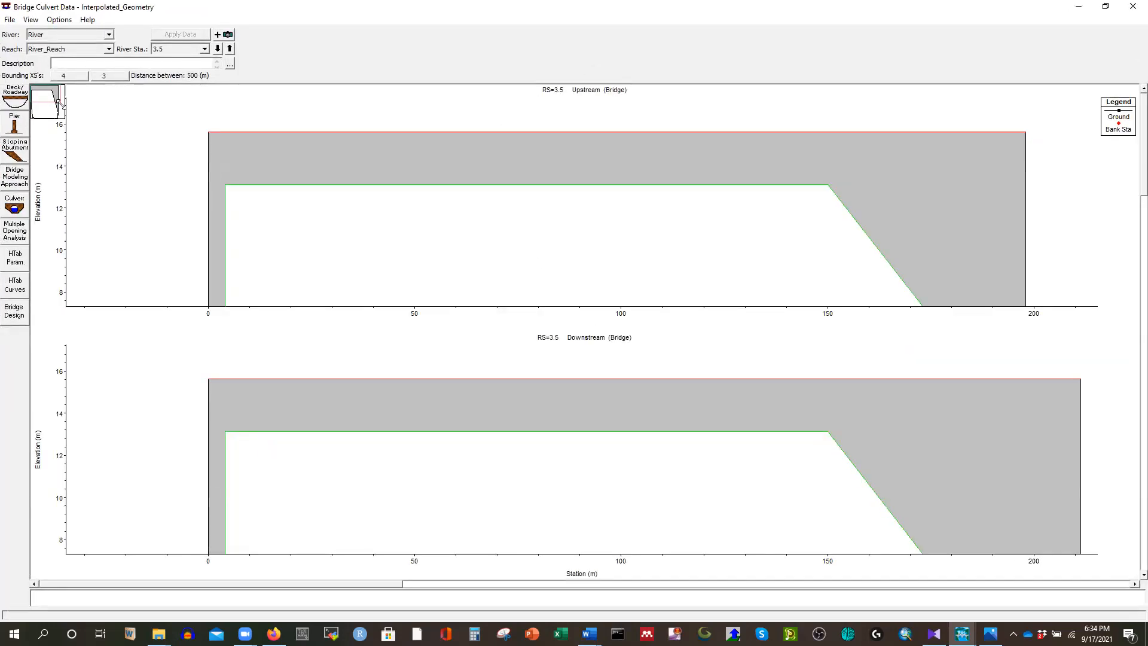
{"action": "left_click_drag", "start_coordinate": [51, 98], "coordinate": [60, 125]}
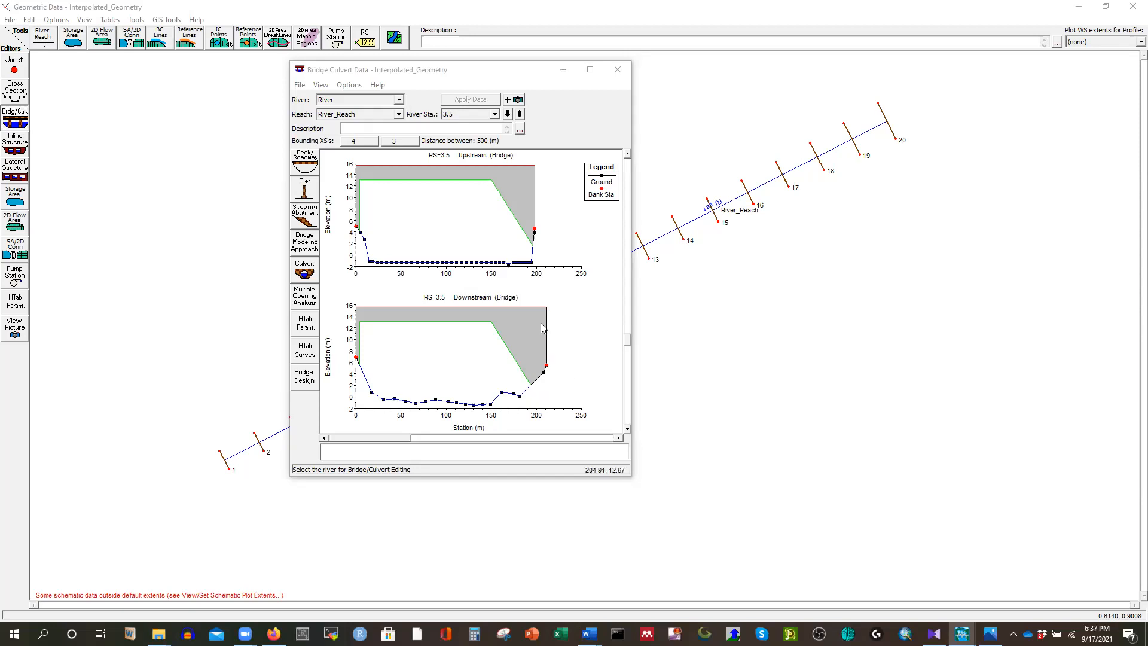
- Reopen the deck/roadway data, set upstream row 7 to station 222 with low chord 13.12, and row 8 to station 226
{"action": "left_click", "coordinate": [306, 158]}
{"action": "left_click_drag", "start_coordinate": [795, 143], "coordinate": [791, 103]}
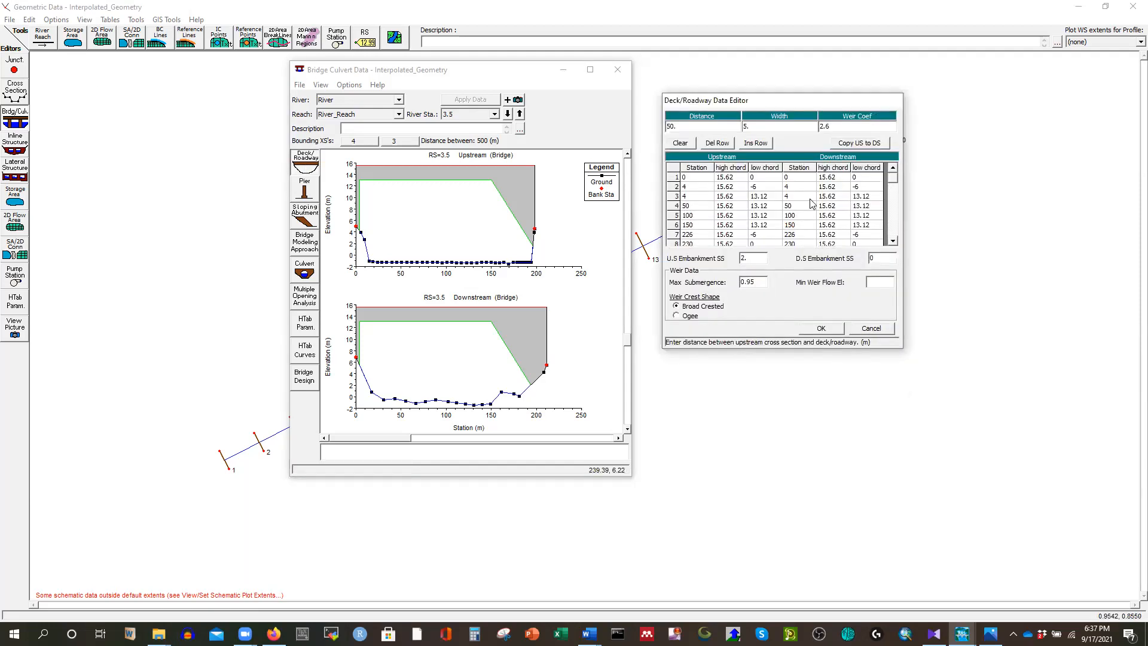
{"action": "left_click", "coordinate": [892, 242]}
{"action": "left_click", "coordinate": [893, 243]}
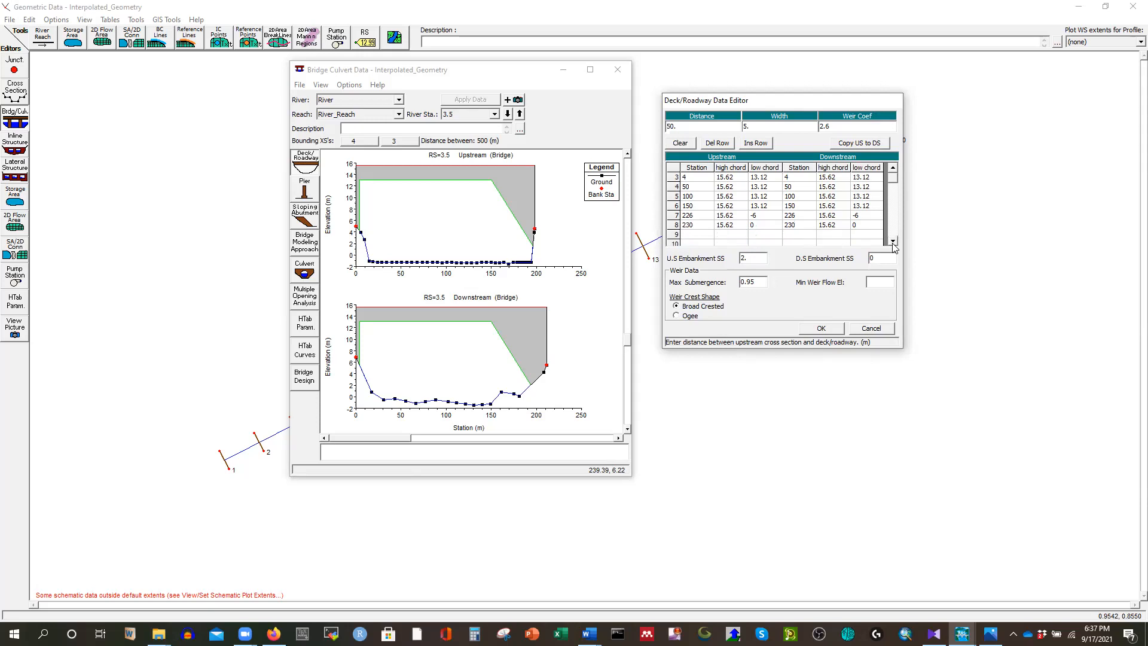
{"action": "left_click", "coordinate": [691, 218]}
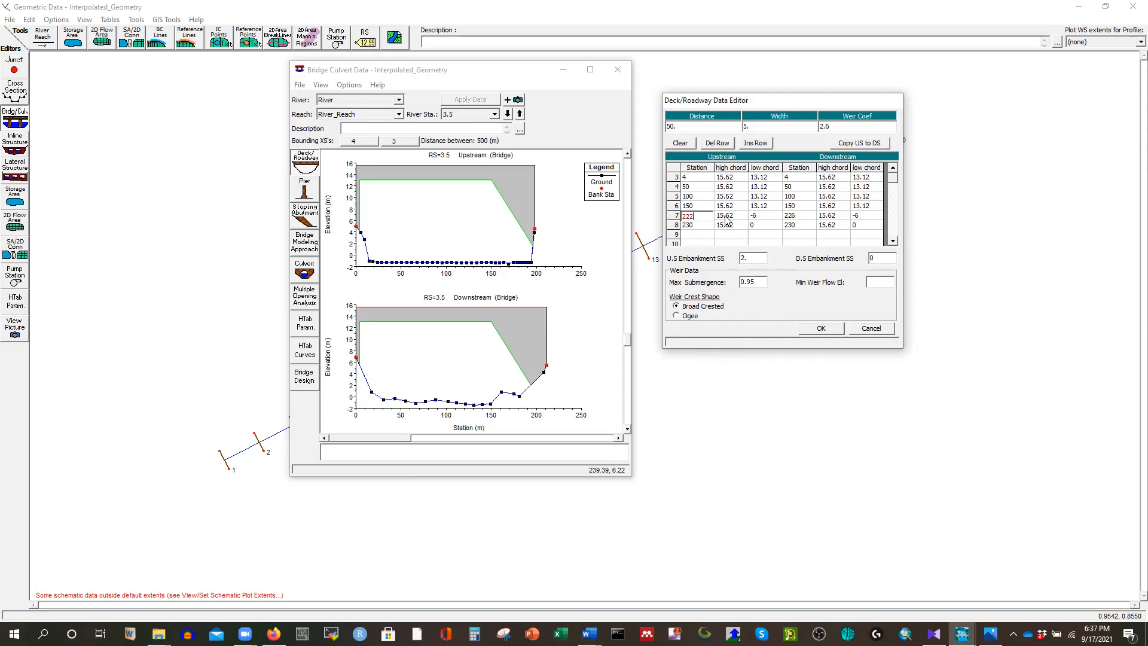
{"action": "left_click", "coordinate": [760, 218]}
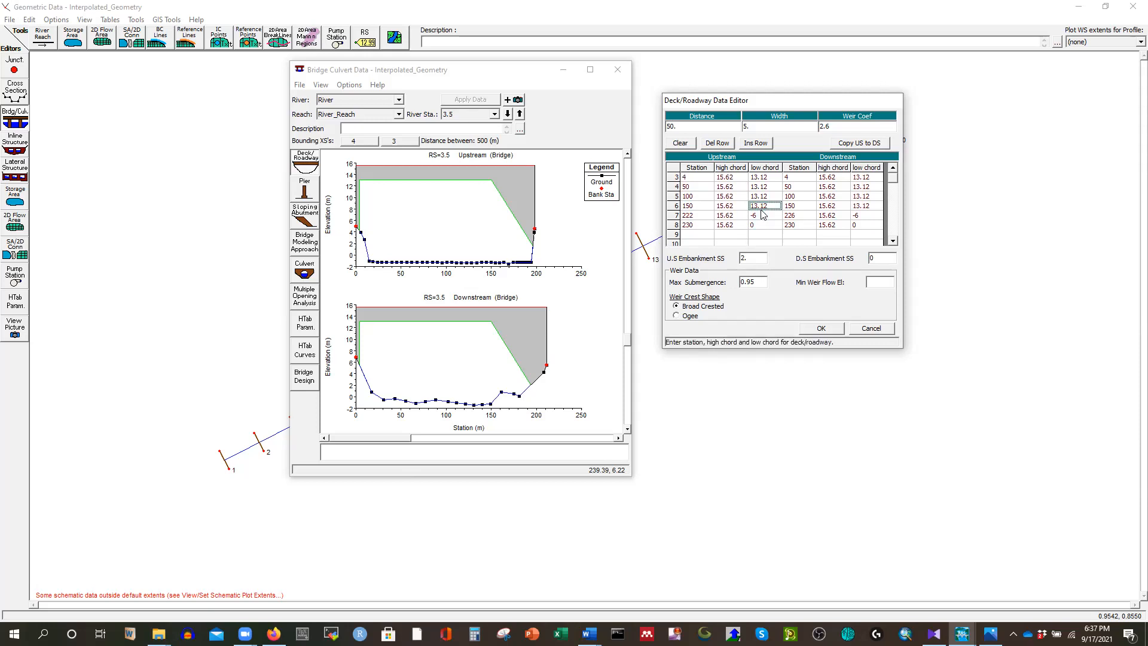
{"action": "type", "text": "13.12"}
{"action": "double_click", "coordinate": [691, 226]}
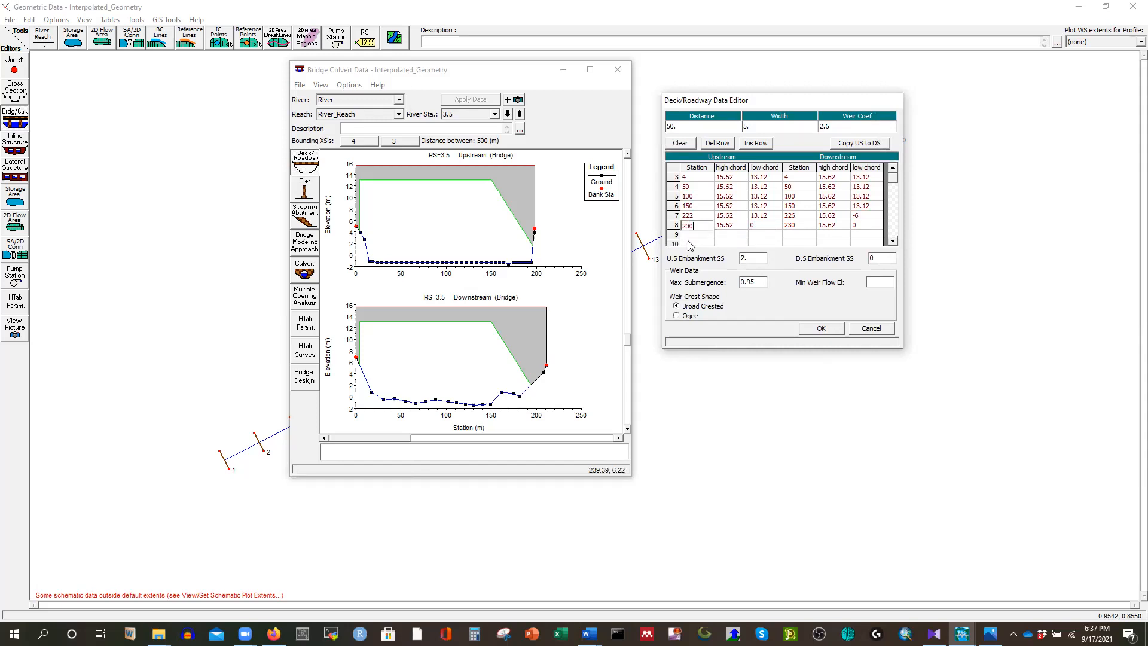
{"action": "type", "text": "226"}
- Add upstream station 230 with high chord 15.62 and low chord 0, set station 226's low chord to -6, and copy the data downstream
{"action": "left_click", "coordinate": [696, 237]}
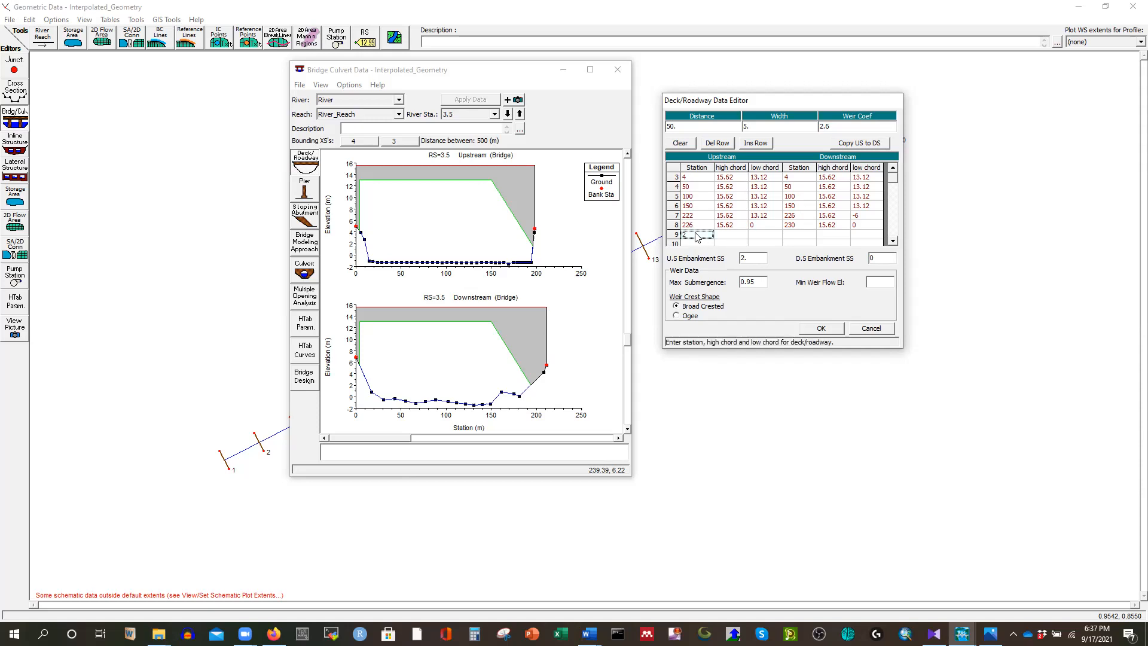
{"action": "left_click", "coordinate": [736, 234]}
{"action": "left_click", "coordinate": [737, 227]}
{"action": "key", "text": "ctrl+c"}
{"action": "left_click", "coordinate": [720, 236]}
{"action": "key", "text": "ctrl+v"}
{"action": "left_click", "coordinate": [767, 228]}
{"action": "left_click", "coordinate": [768, 237]}
{"action": "type", "text": "0"}
{"action": "left_click", "coordinate": [858, 143]}
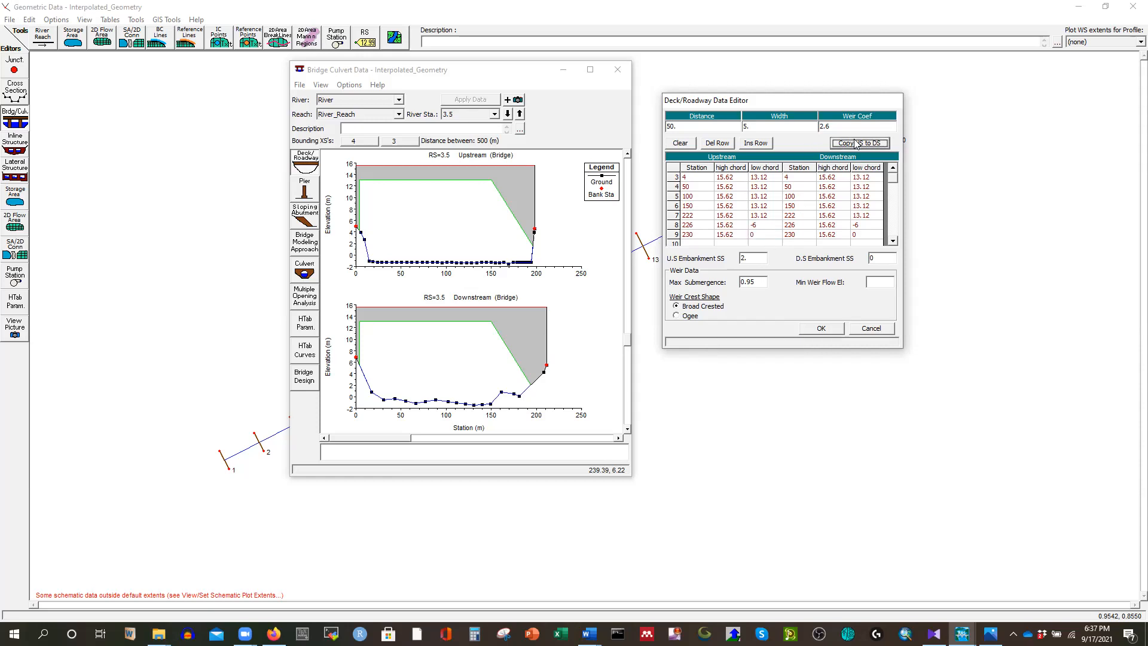
{"action": "left_click", "coordinate": [820, 328]}
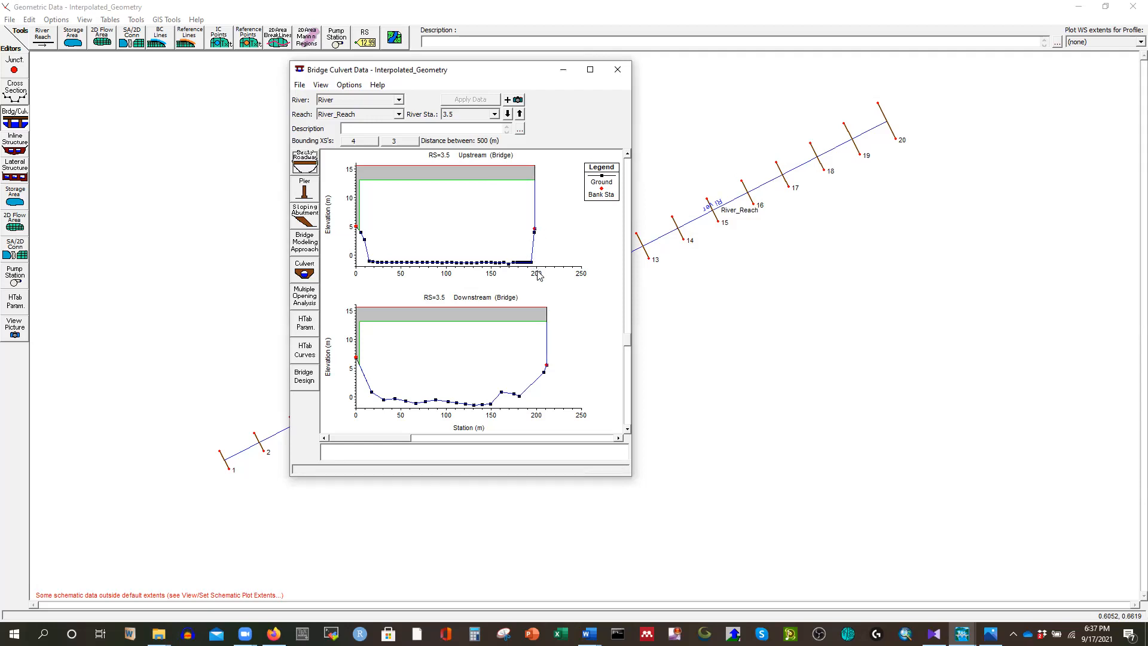
- Change the upstream deck stations in rows 7, 8 and 9 to 192, 196 and 200, copy them downstream and accept
{"action": "left_click", "coordinate": [304, 161]}
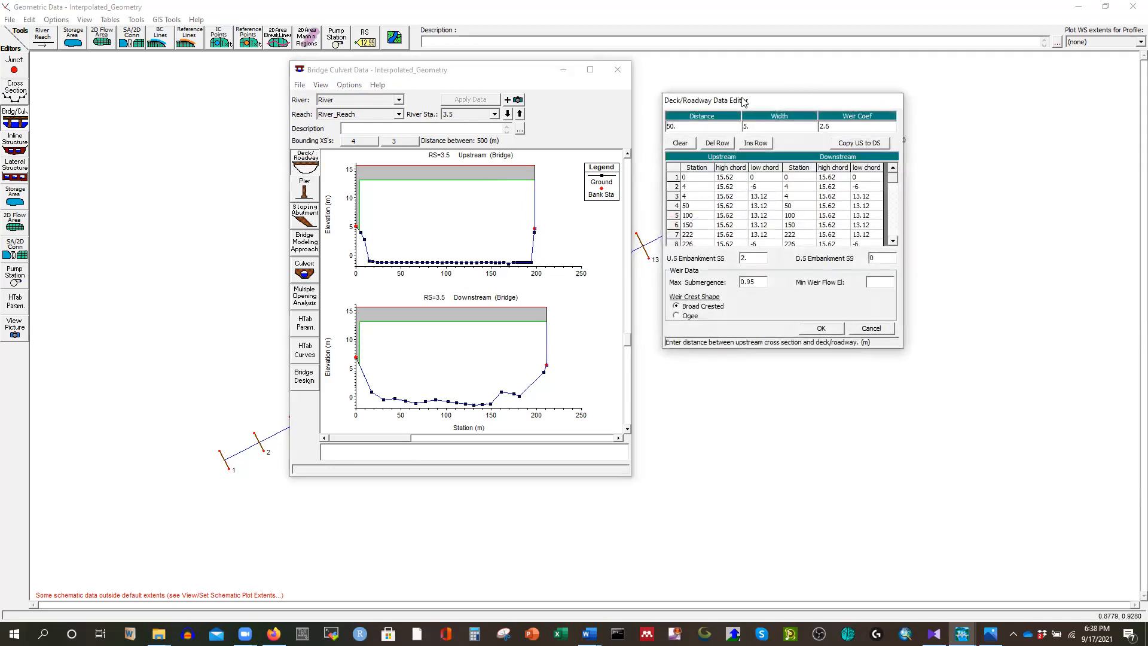
{"action": "left_click_drag", "start_coordinate": [768, 103], "coordinate": [737, 97]}
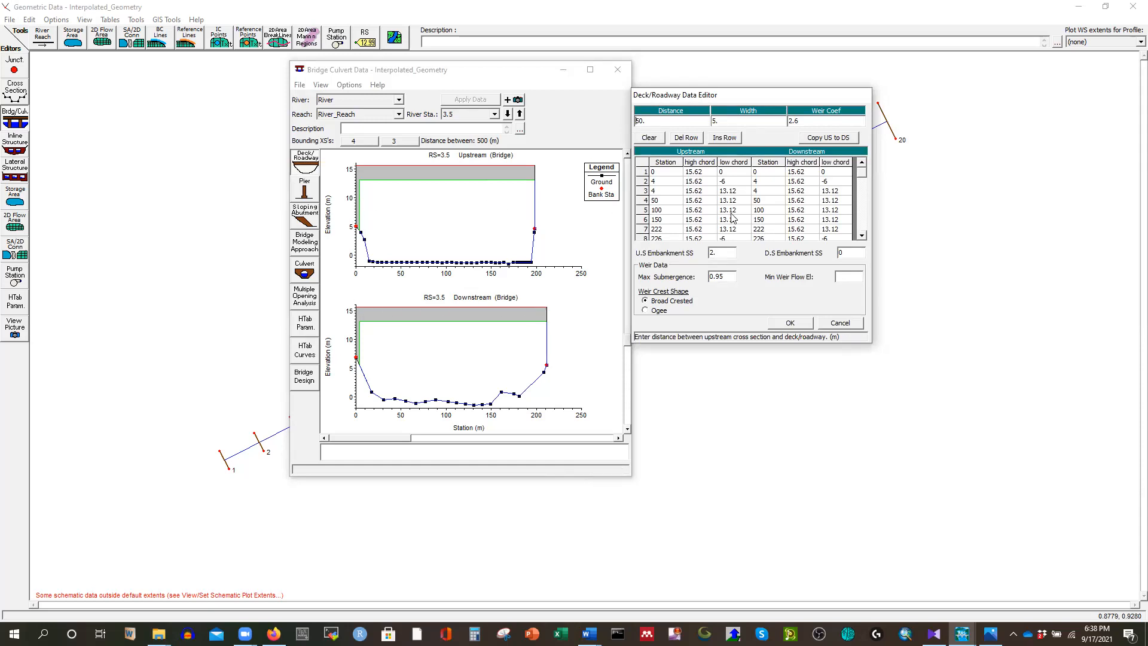
{"action": "left_click", "coordinate": [861, 236]}
{"action": "double_click", "coordinate": [861, 237]}
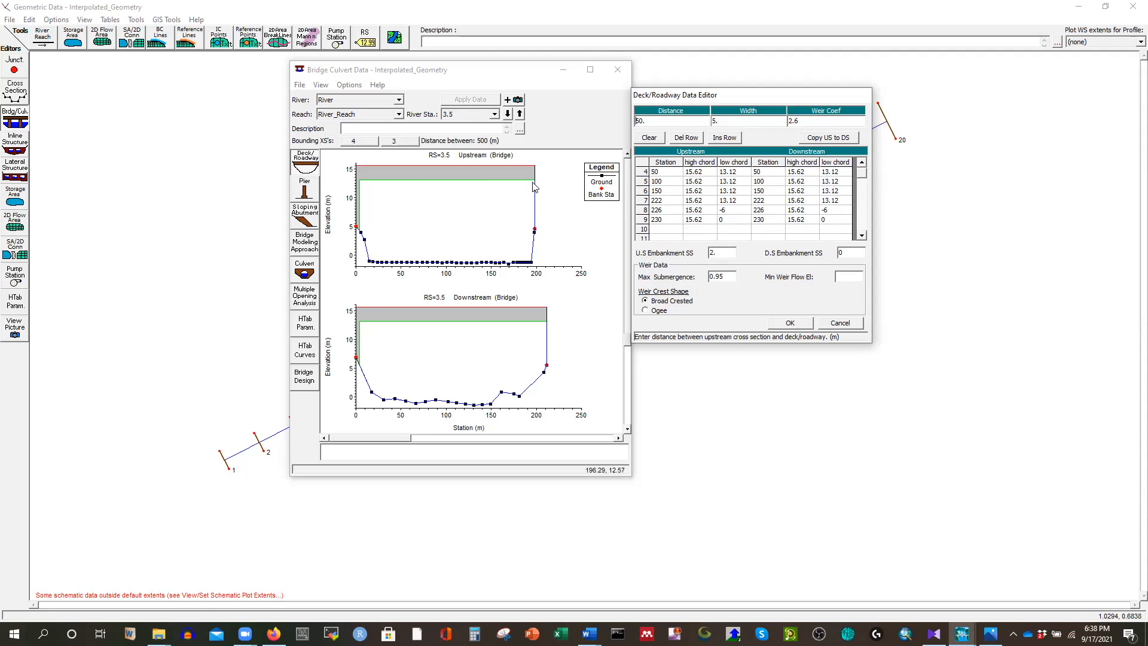
{"action": "left_click", "coordinate": [667, 203]}
{"action": "left_click", "coordinate": [668, 202]}
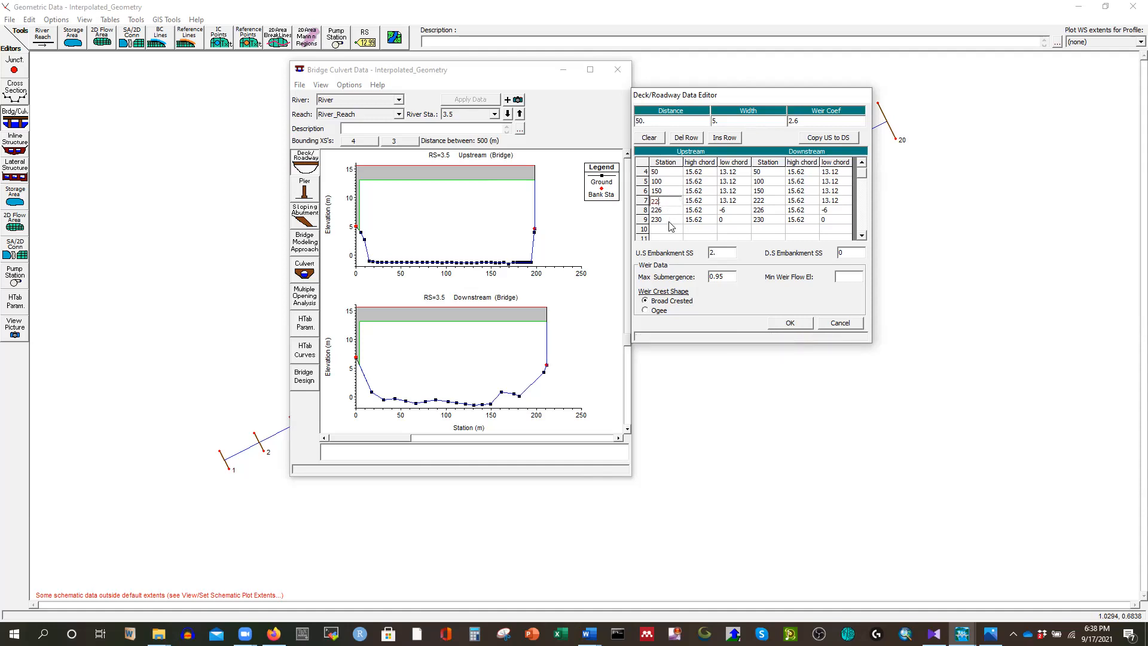
{"action": "type", "text": "1"}
{"action": "left_click", "coordinate": [664, 211]}
{"action": "type", "text": "1"}
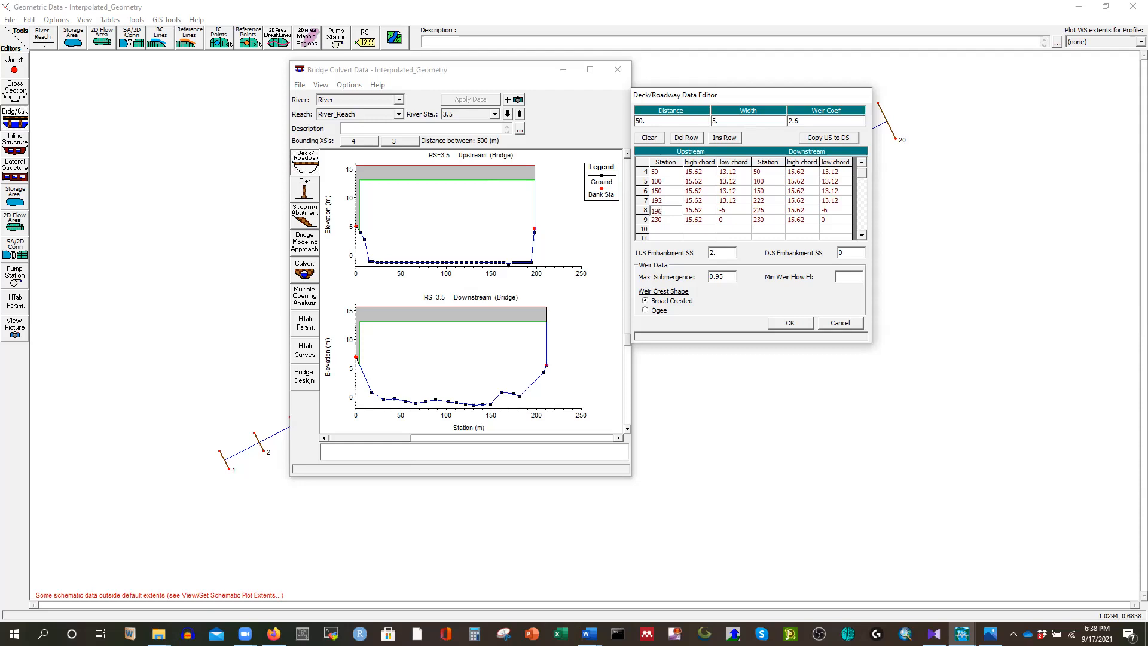
{"action": "left_click", "coordinate": [669, 220]}
{"action": "type", "text": "20"}
{"action": "left_click", "coordinate": [831, 139]}
{"action": "left_click", "coordinate": [790, 323]}
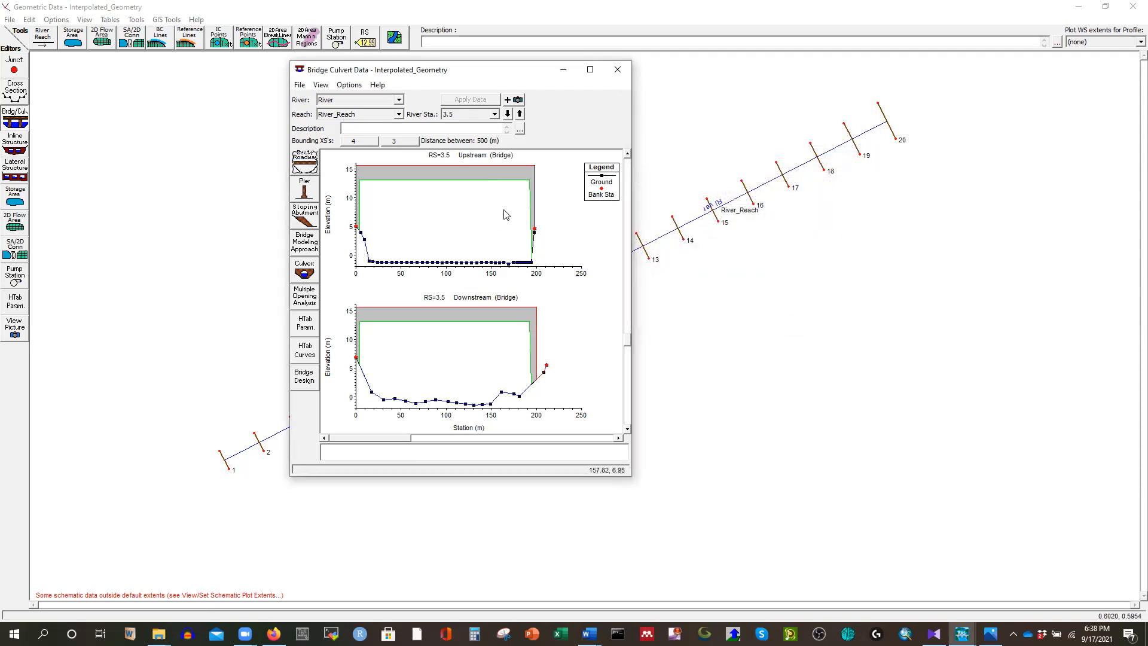
- Examine the enlarged bridge plots and the sloping abutment data, and close the bridge editor
{"action": "left_click", "coordinate": [590, 70]}
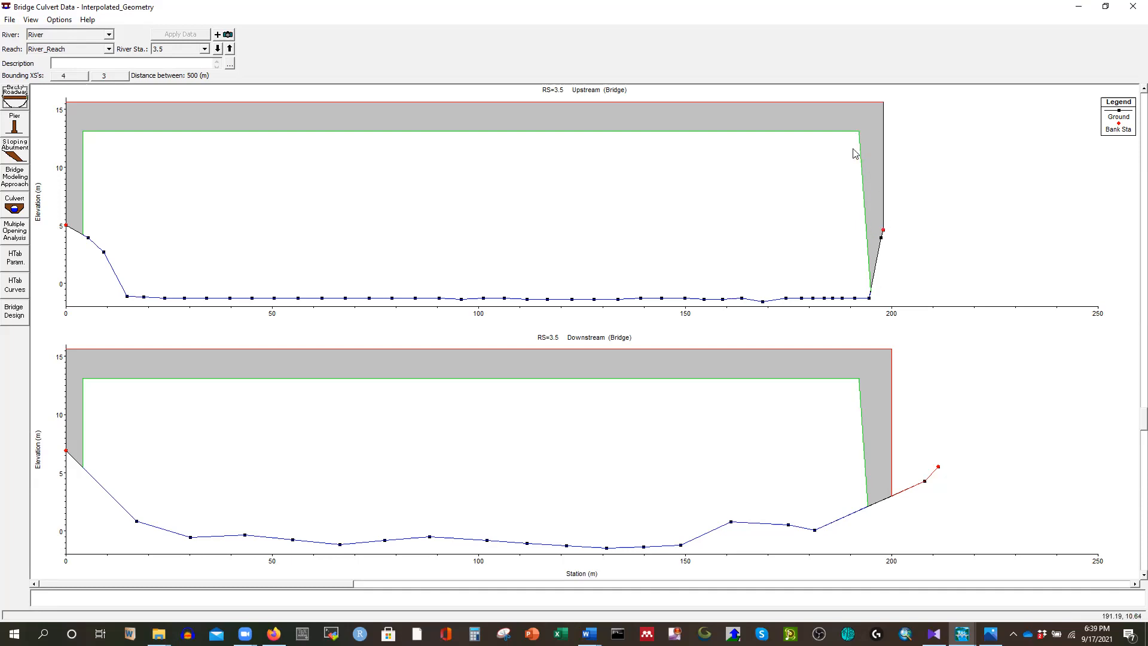
{"action": "left_click", "coordinate": [14, 149]}
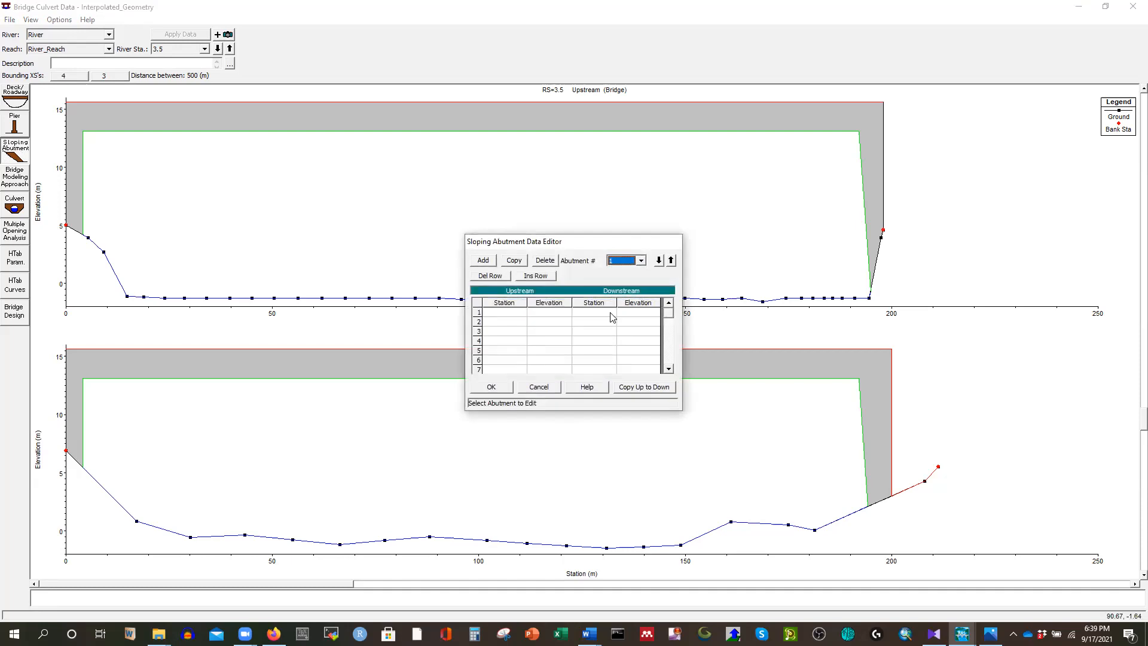
{"action": "left_click", "coordinate": [544, 387]}
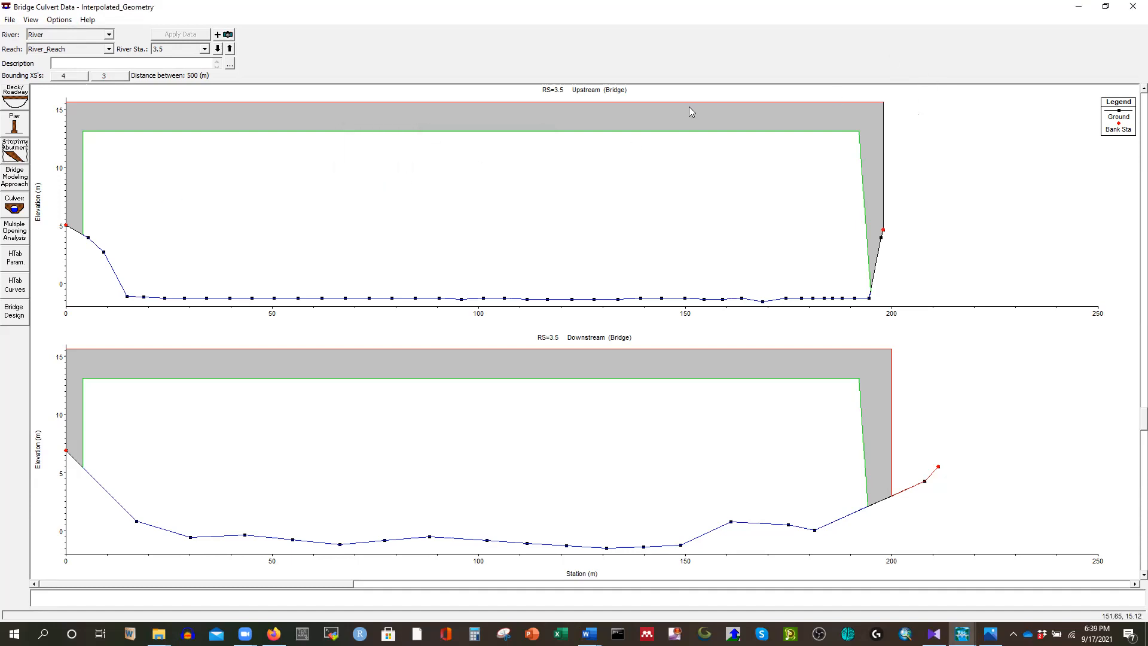
{"action": "left_click", "coordinate": [60, 20]}
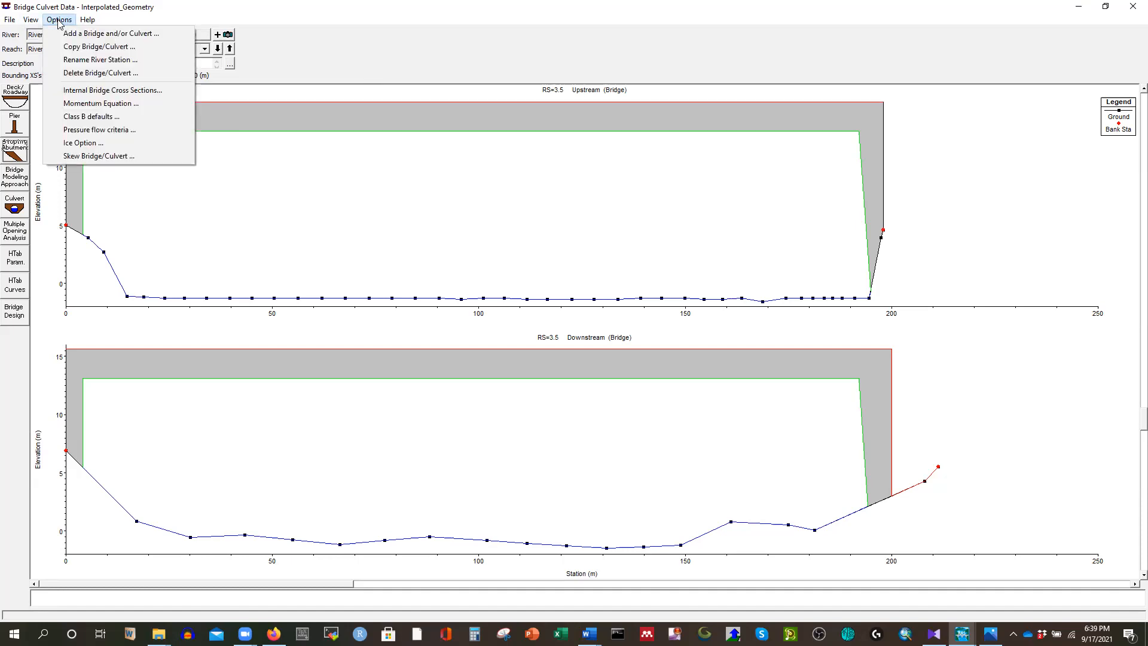
{"action": "left_click", "coordinate": [1132, 8]}
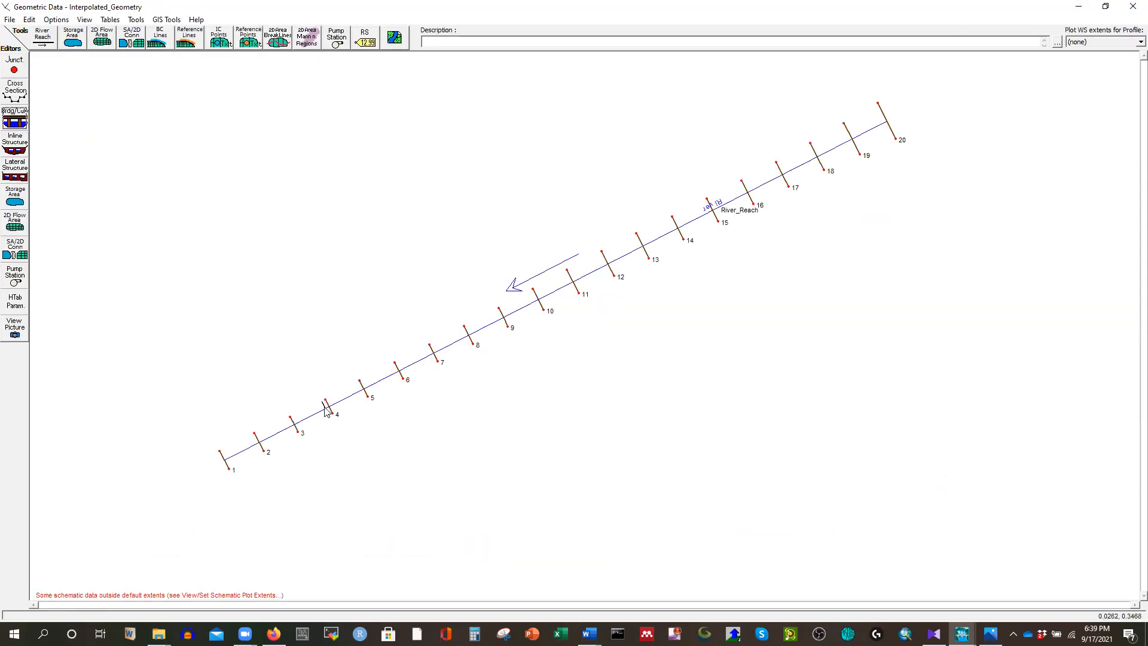
{"action": "left_click", "coordinate": [16, 120]}
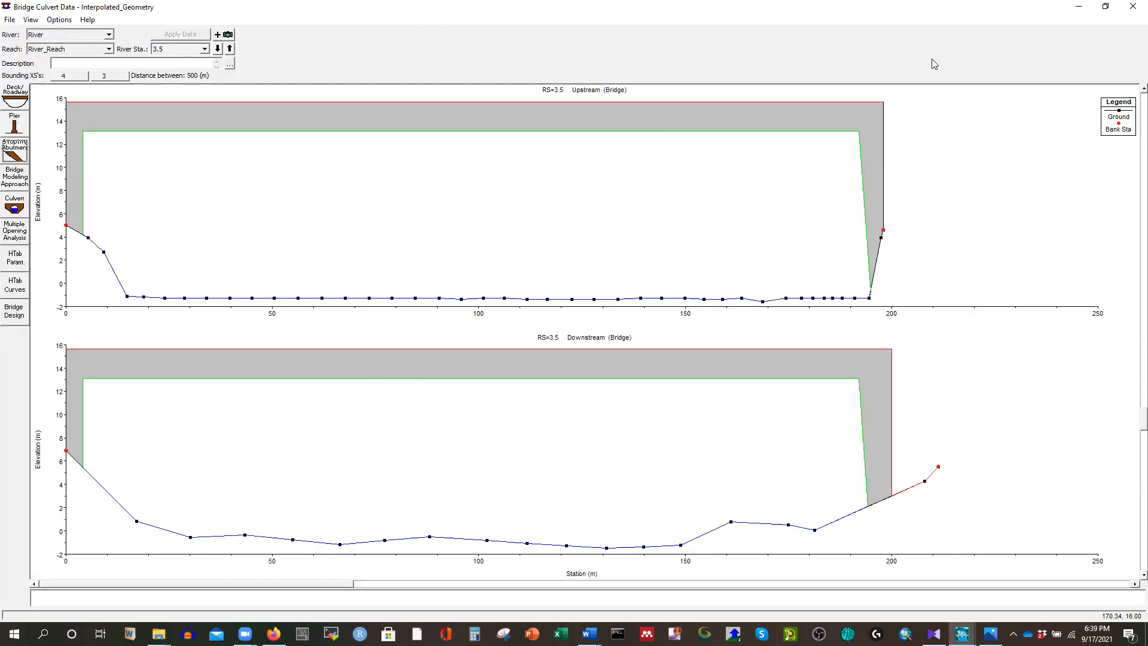
{"action": "left_click", "coordinate": [1133, 6]}
- Save the geometry data under the new title Bridge_Geometry in the HEC-RAS folder
{"action": "left_click", "coordinate": [9, 20]}
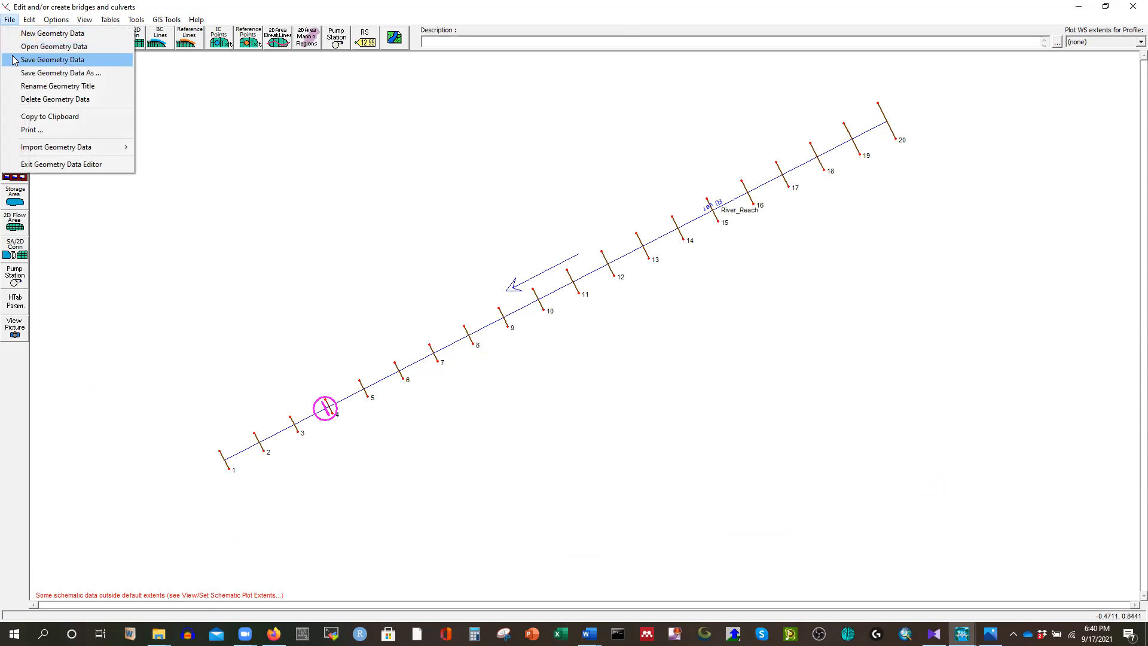
{"action": "left_click", "coordinate": [54, 73]}
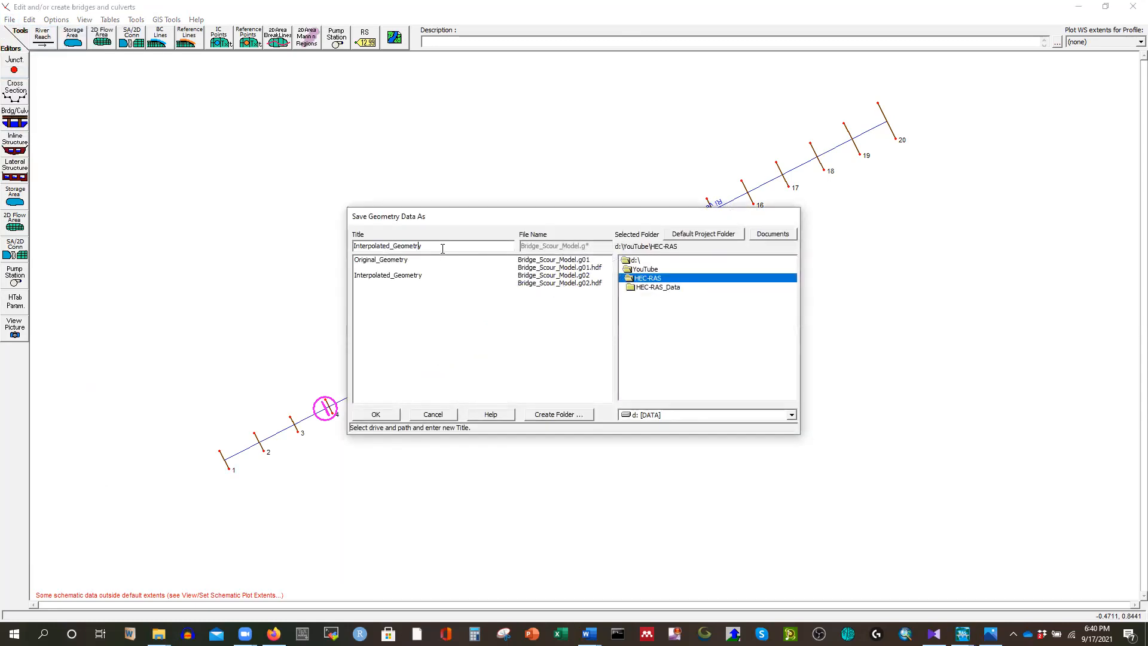
{"action": "key", "text": "BackSpace"}
{"action": "key", "text": "BackSpace"}
{"action": "key", "text": "BackSpace"}
{"action": "key", "text": "BackSpace"}
{"action": "key", "text": "BackSpace"}
{"action": "key", "text": "BackSpace"}
{"action": "key", "text": "BackSpace"}
{"action": "key", "text": "BackSpace"}
{"action": "key", "text": "BackSpace"}
{"action": "key", "text": "BackSpace"}
{"action": "key", "text": "BackSpace"}
{"action": "key", "text": "BackSpace"}
{"action": "type", "text": "Bridge"}
{"action": "left_click", "coordinate": [377, 414]}
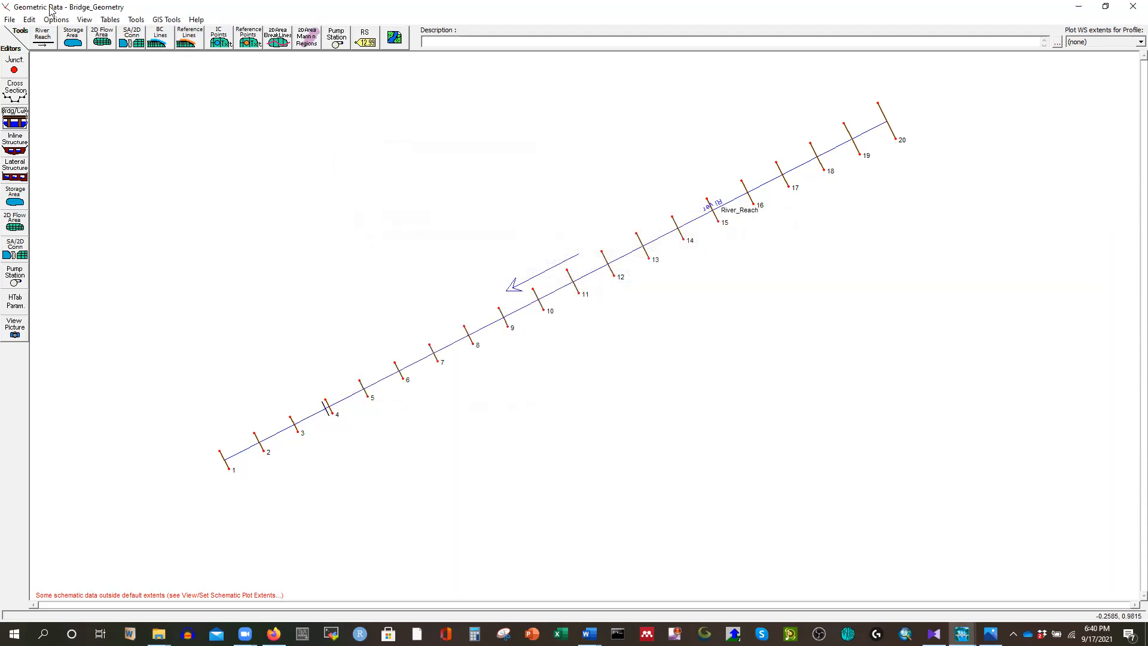
- Reopen the bridge data for river station 3.5 and check its deck/roadway data
{"action": "left_click", "coordinate": [14, 119]}
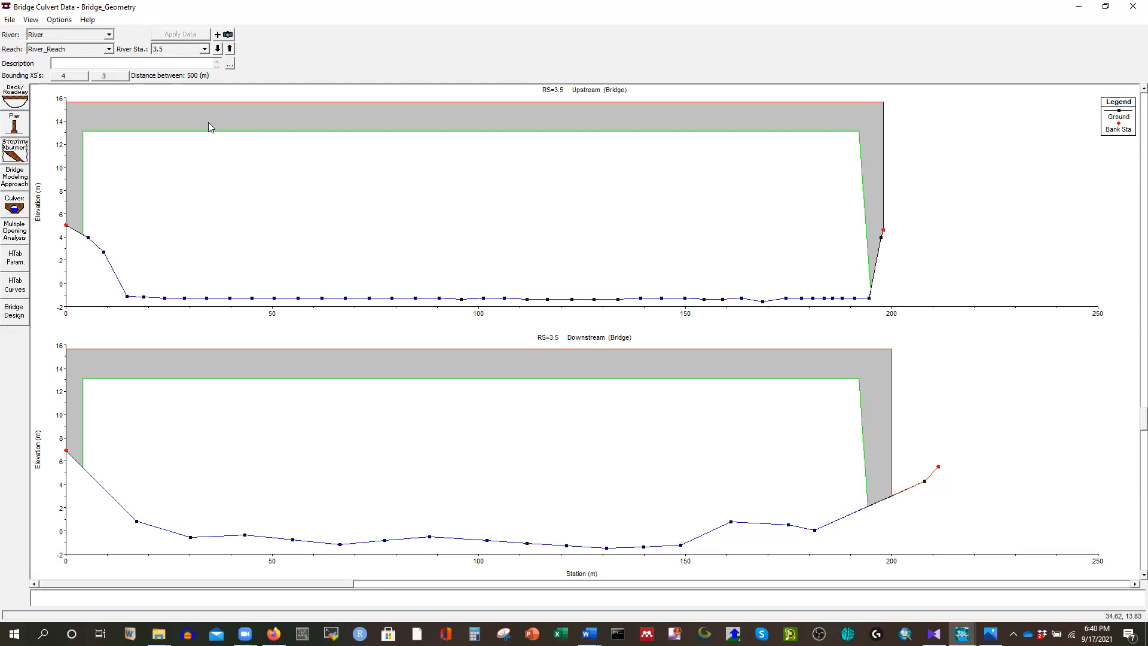
{"action": "left_click", "coordinate": [16, 98]}
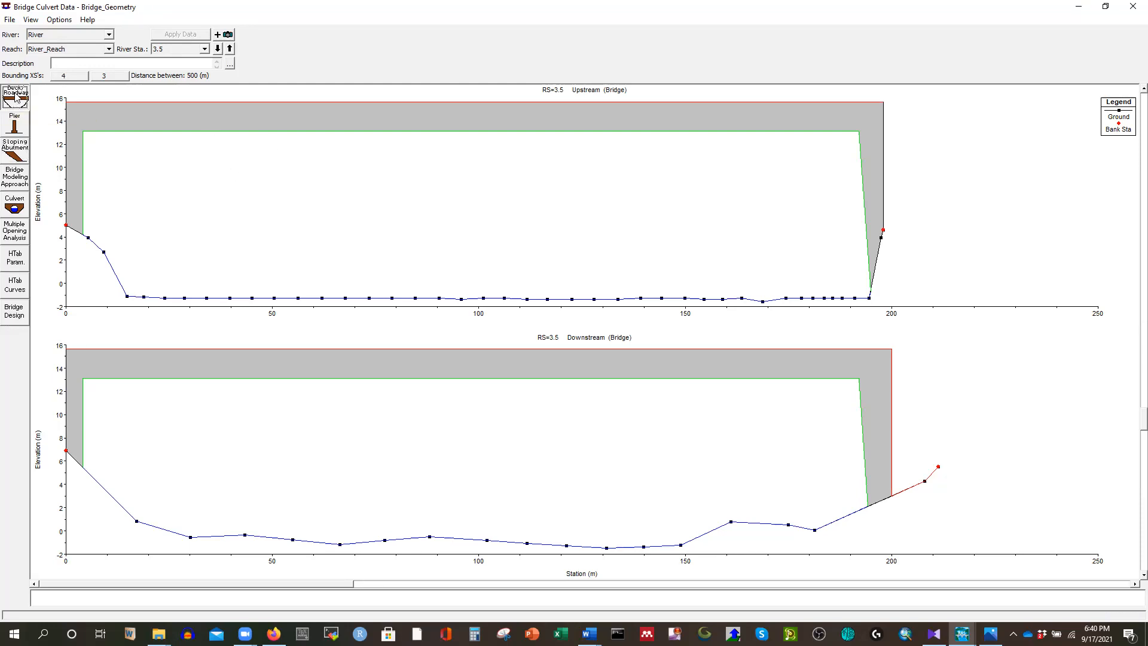
{"action": "left_click", "coordinate": [841, 322]}
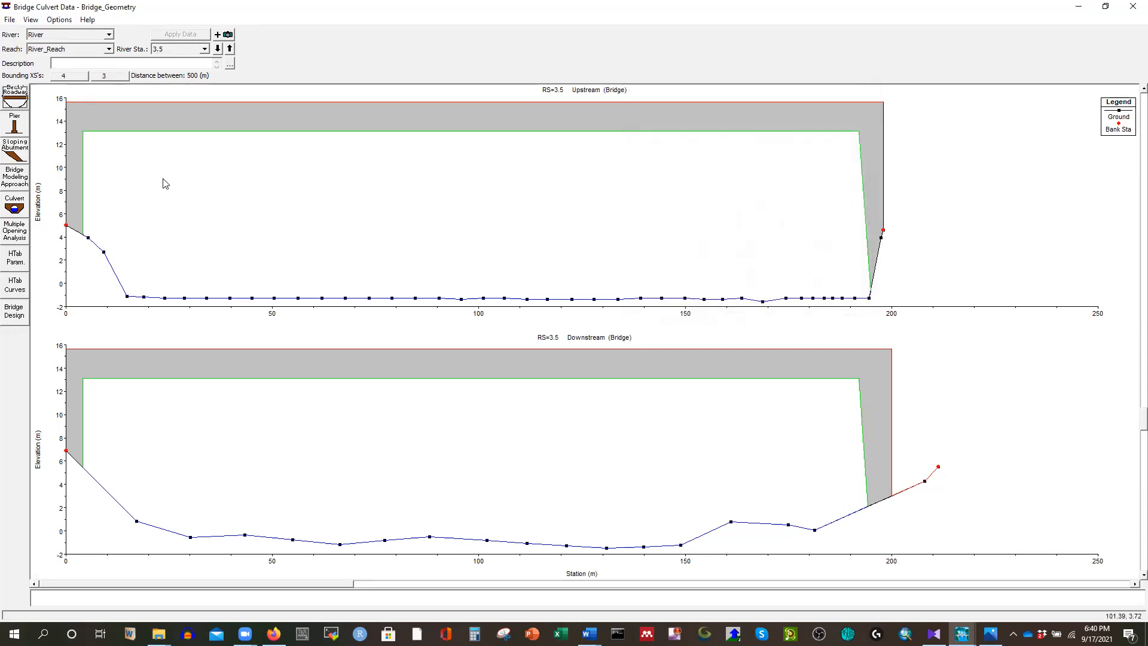
- Start the first pier of the bridge with its upstream and downstream centerline stations at 54
{"action": "left_click", "coordinate": [14, 125]}
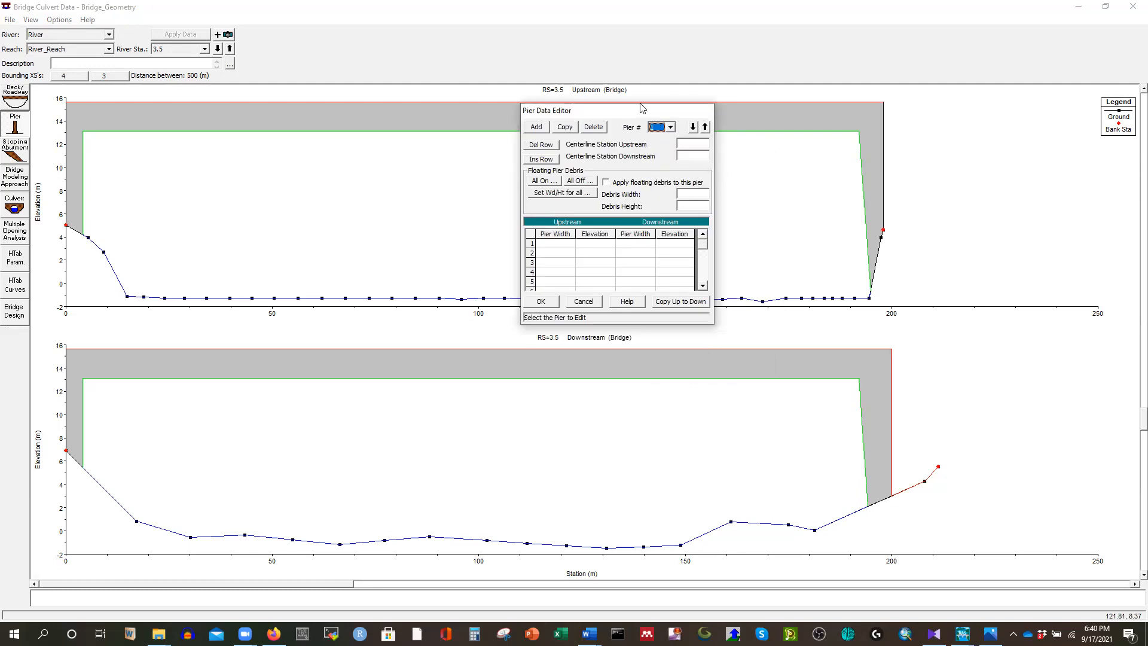
{"action": "left_click_drag", "start_coordinate": [632, 107], "coordinate": [607, 102]}
{"action": "left_click", "coordinate": [662, 139]}
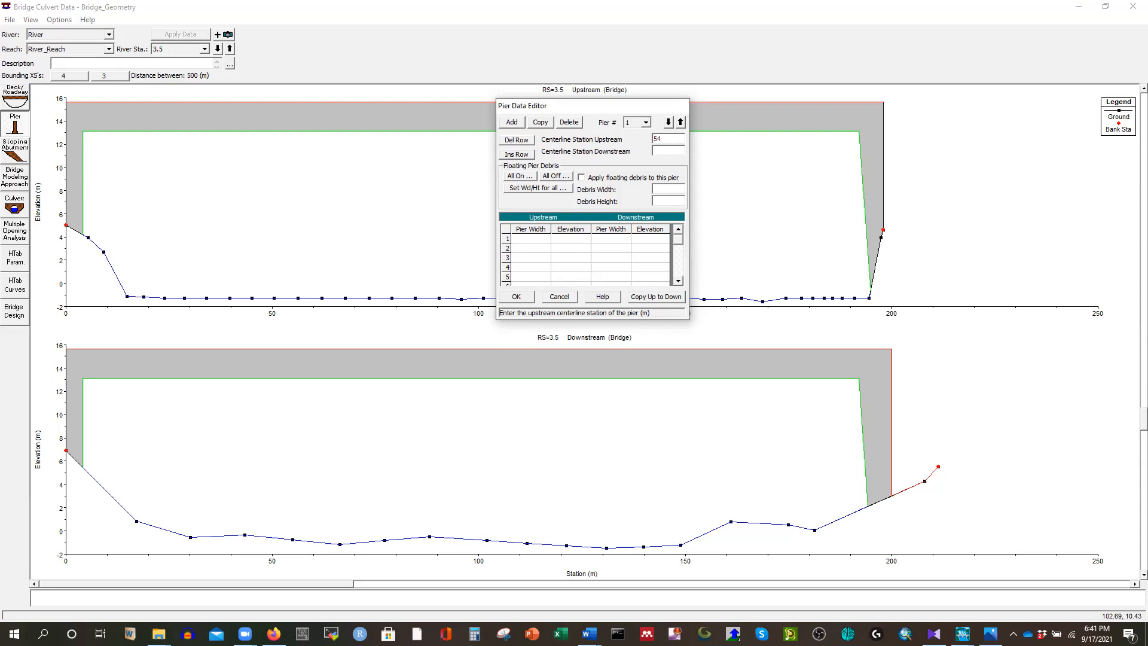
{"action": "left_click", "coordinate": [672, 152]}
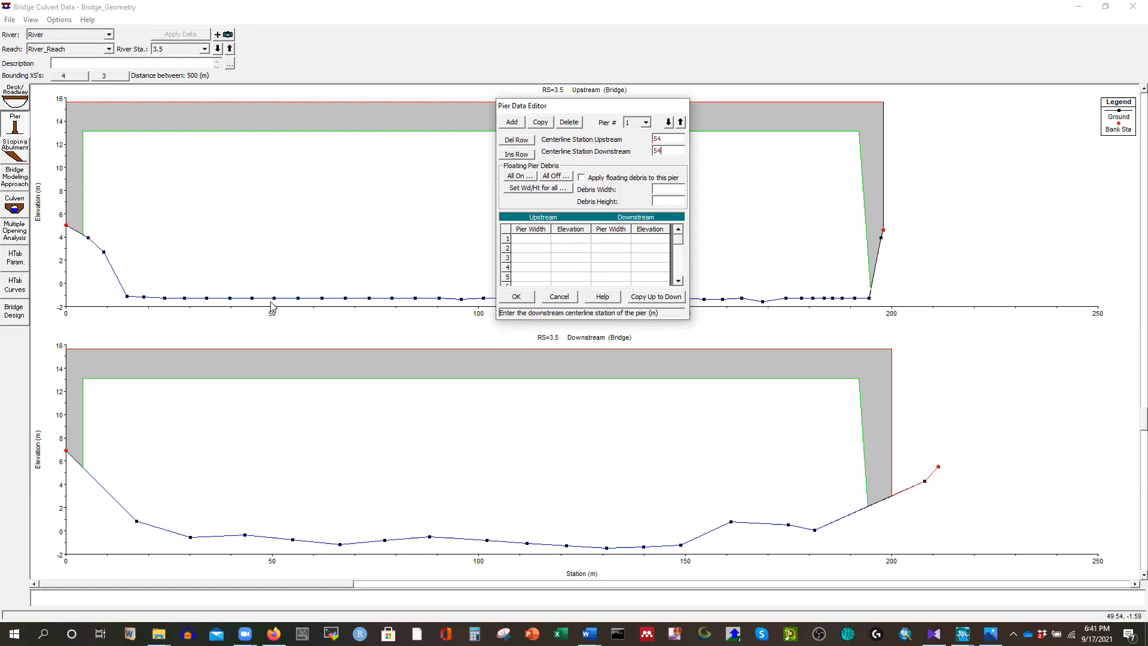
- Give the first pier a 1.5 m width from elevation -10 to 13.12, copy the upstream data downstream and accept
{"action": "left_click", "coordinate": [535, 239]}
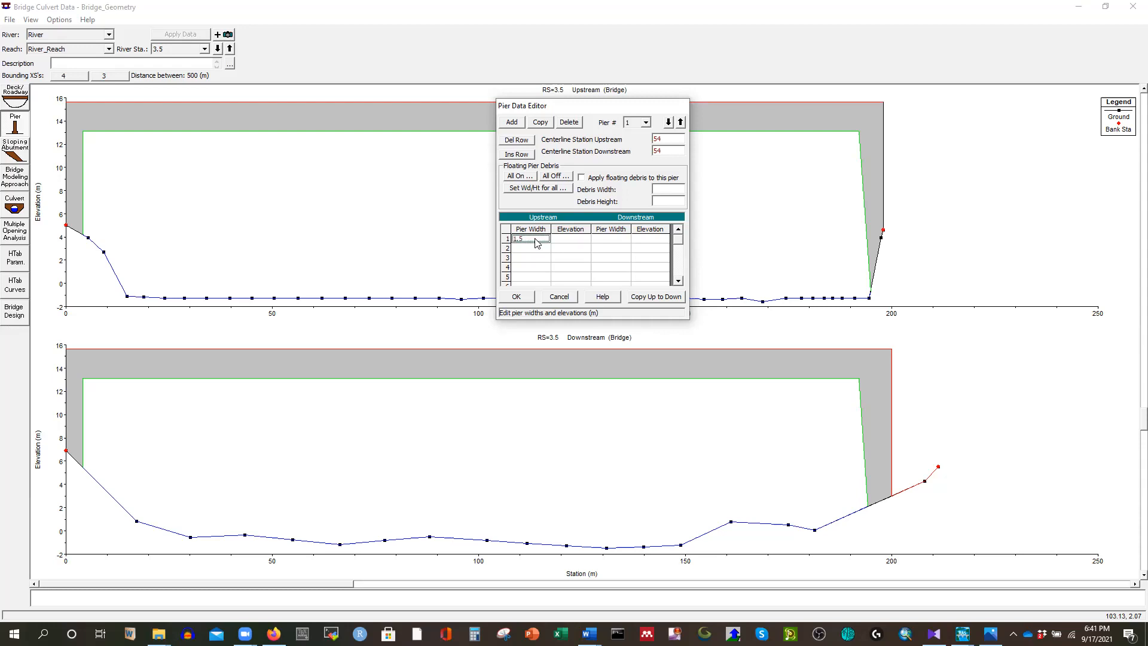
{"action": "left_click", "coordinate": [574, 239]}
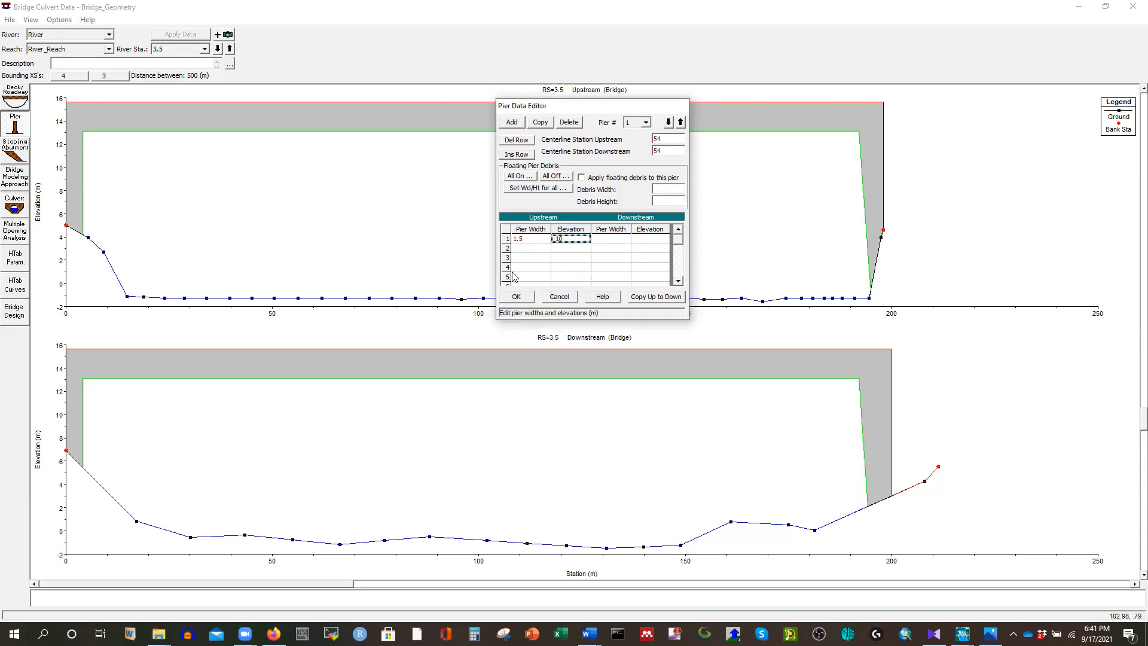
{"action": "left_click", "coordinate": [531, 248]}
{"action": "left_click", "coordinate": [570, 249]}
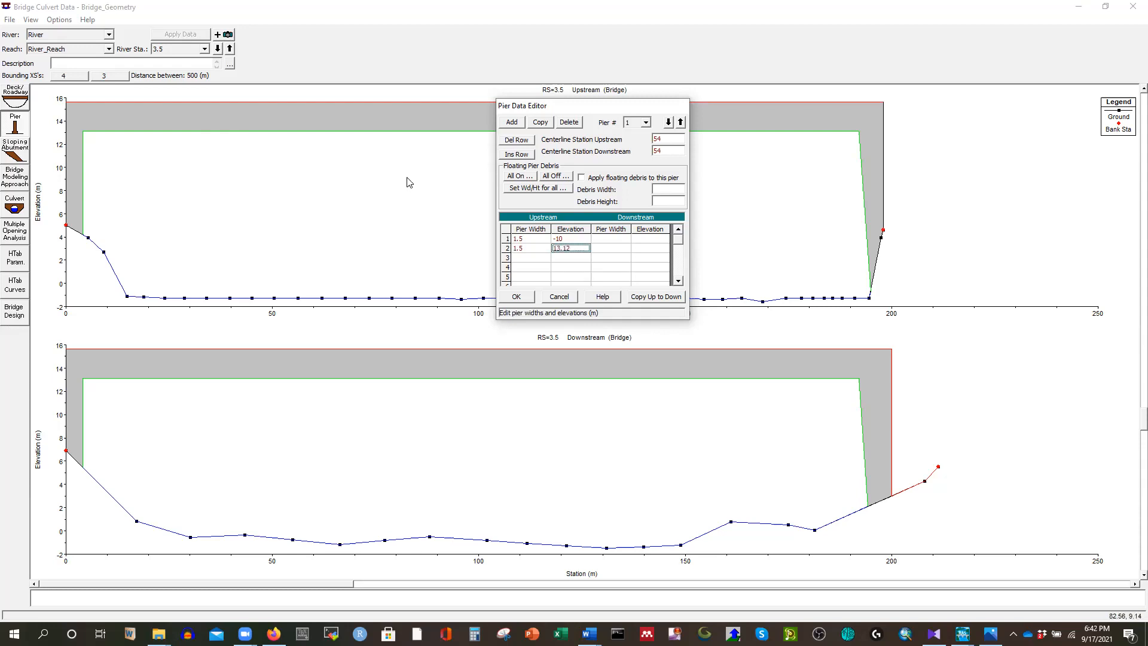
{"action": "left_click", "coordinate": [648, 297]}
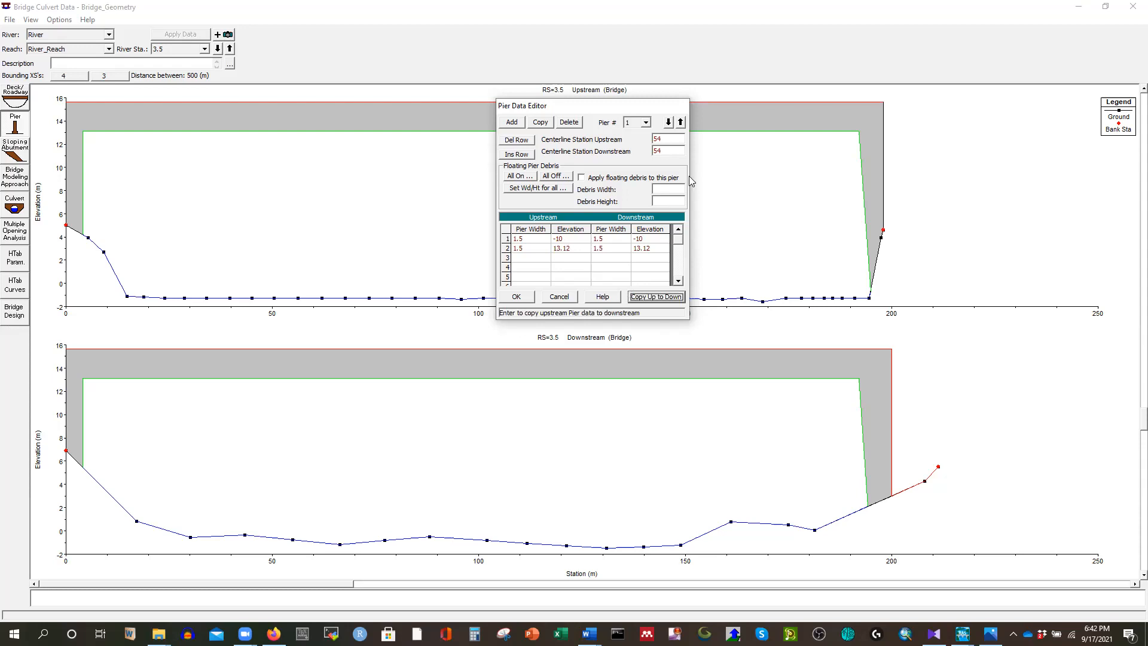
{"action": "left_click", "coordinate": [515, 297]}
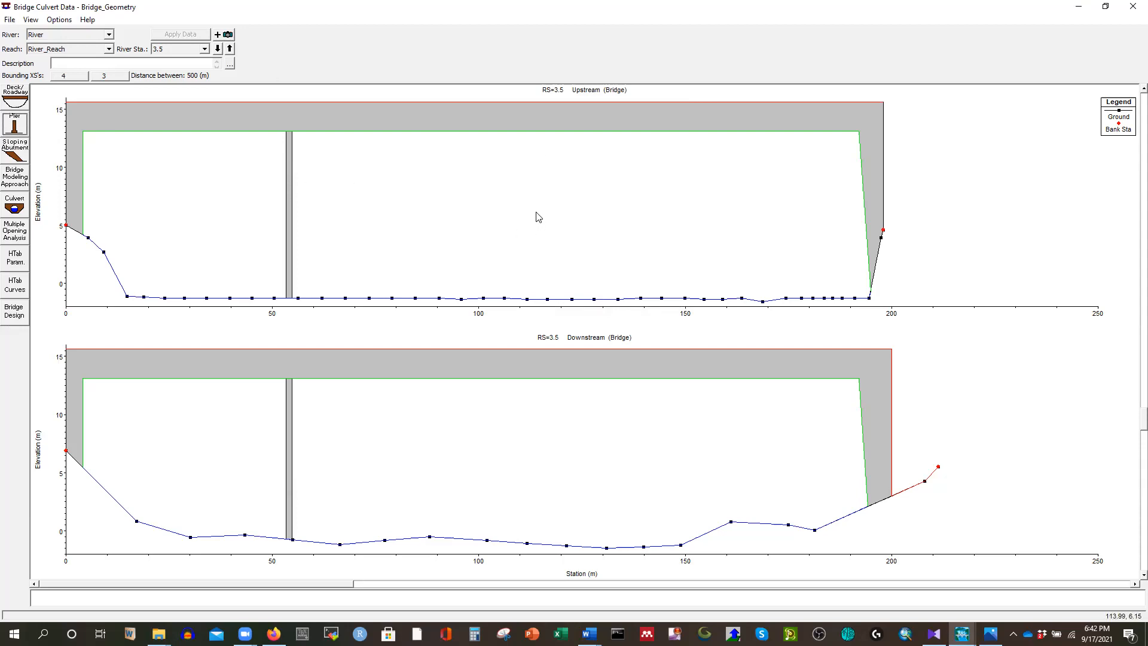
- Copy the first pier as a second one with upstream and downstream centerline stations at 104, and accept
{"action": "left_click", "coordinate": [15, 124]}
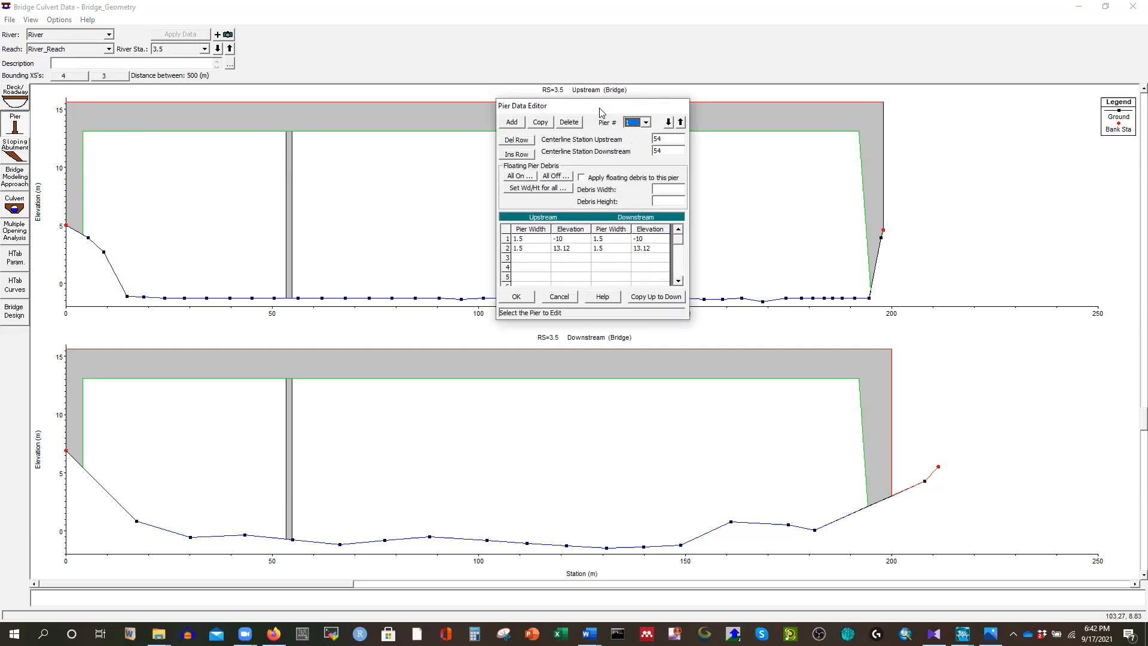
{"action": "left_click_drag", "start_coordinate": [594, 107], "coordinate": [659, 83]}
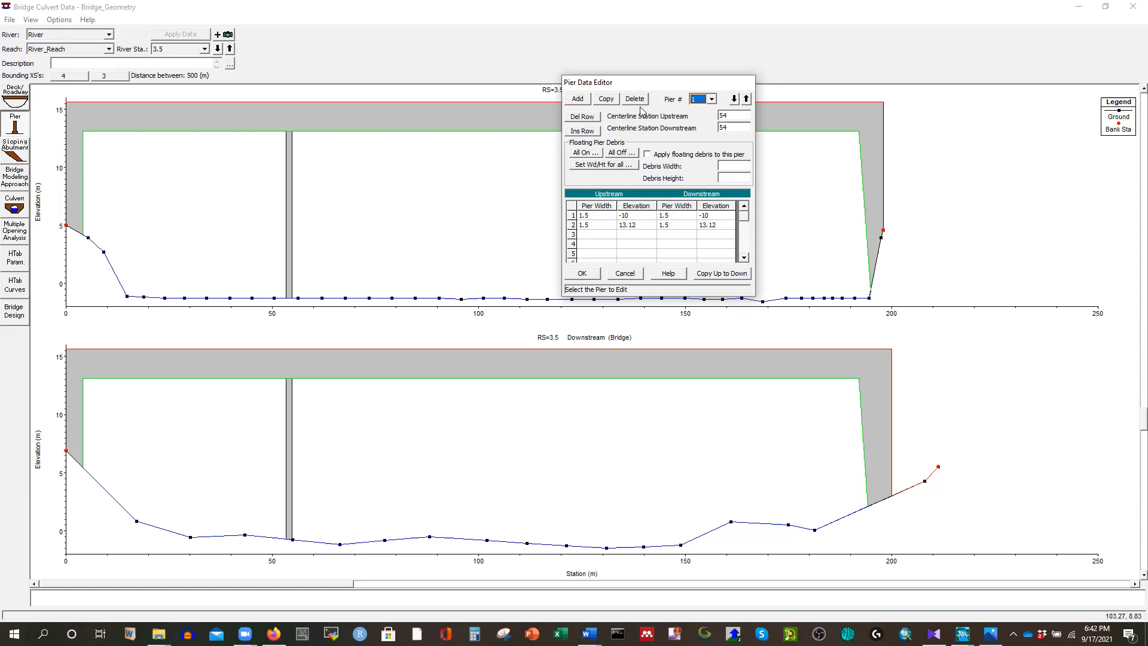
{"action": "left_click", "coordinate": [603, 101]}
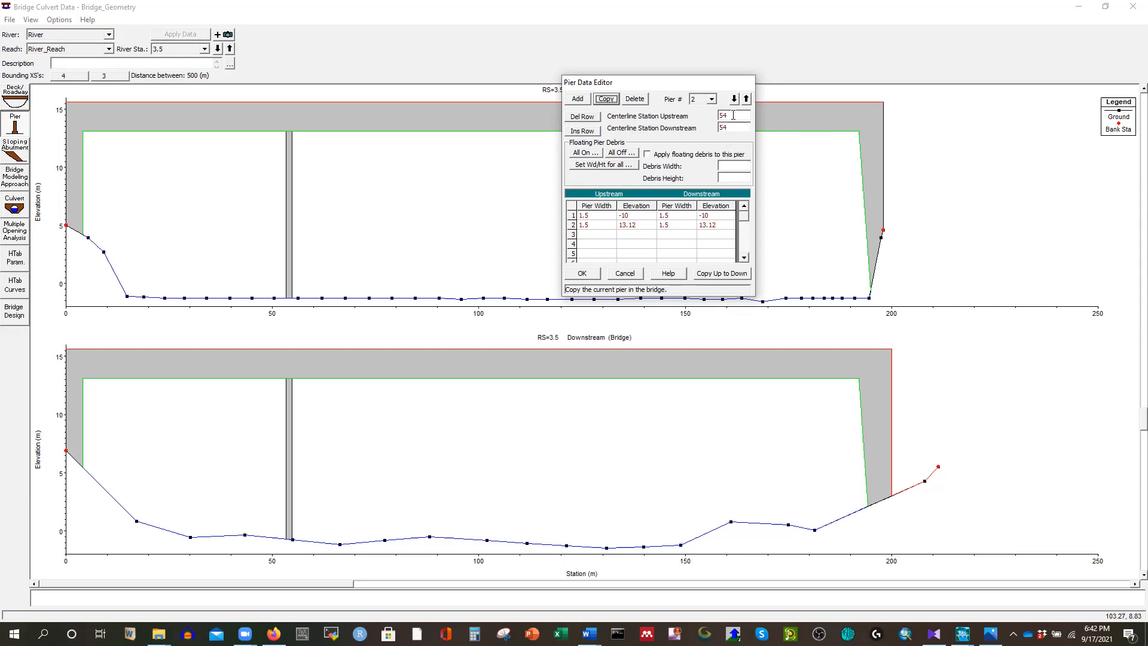
{"action": "left_click", "coordinate": [733, 115]}
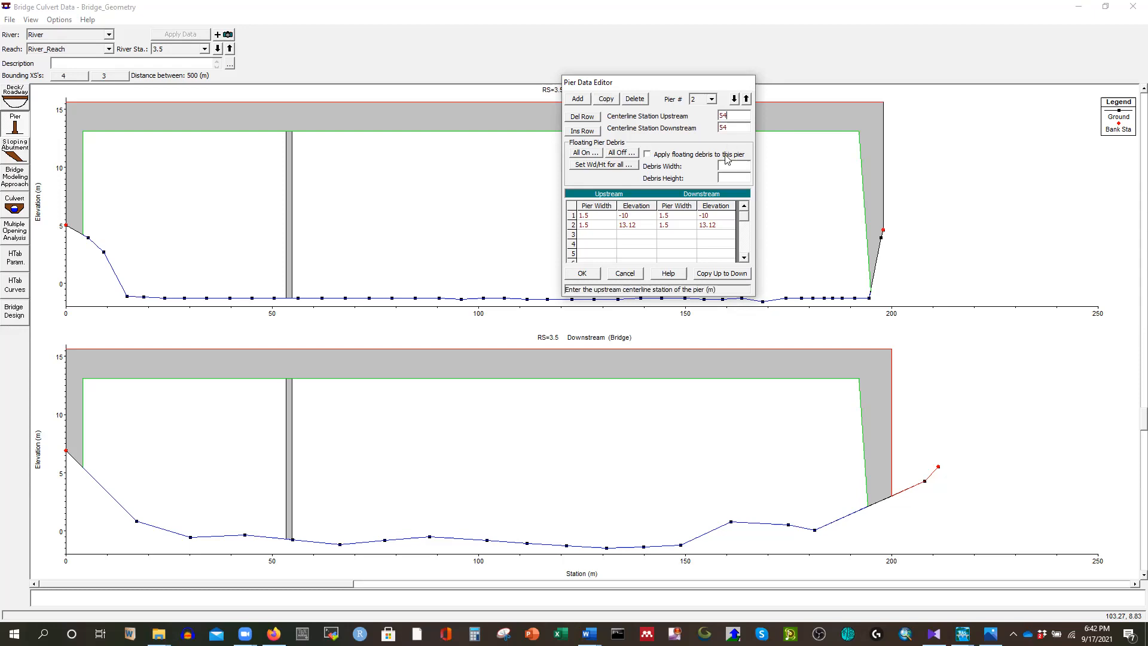
{"action": "key", "text": "BackSpace"}
{"action": "key", "text": "Tab"}
{"action": "type", "text": "10"}
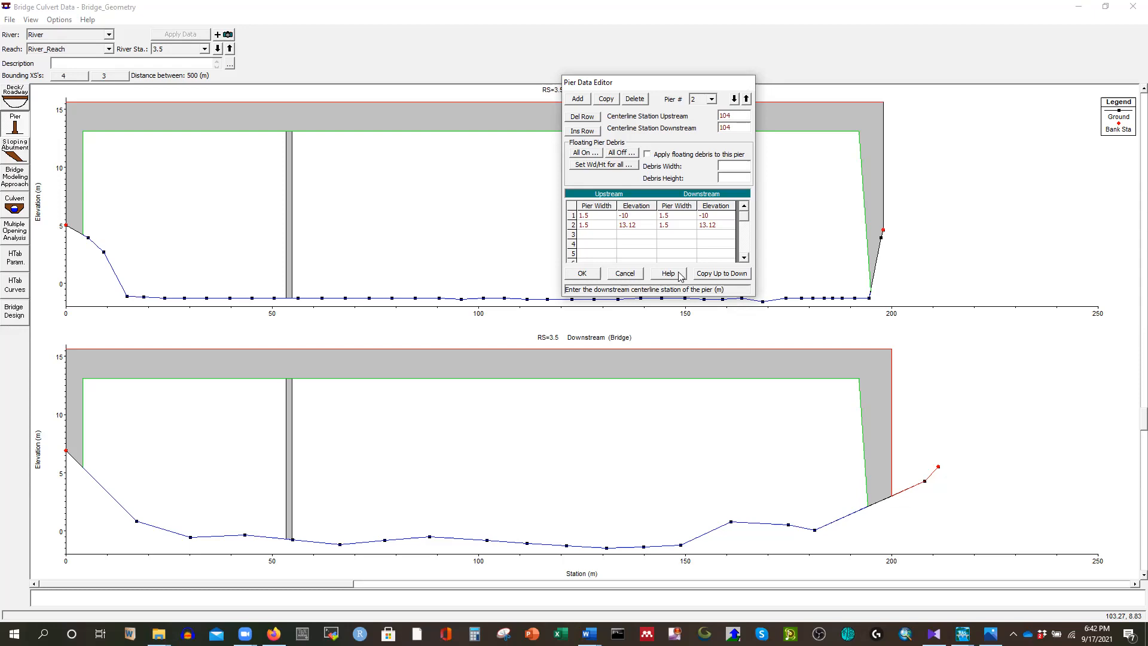
{"action": "left_click", "coordinate": [582, 274]}
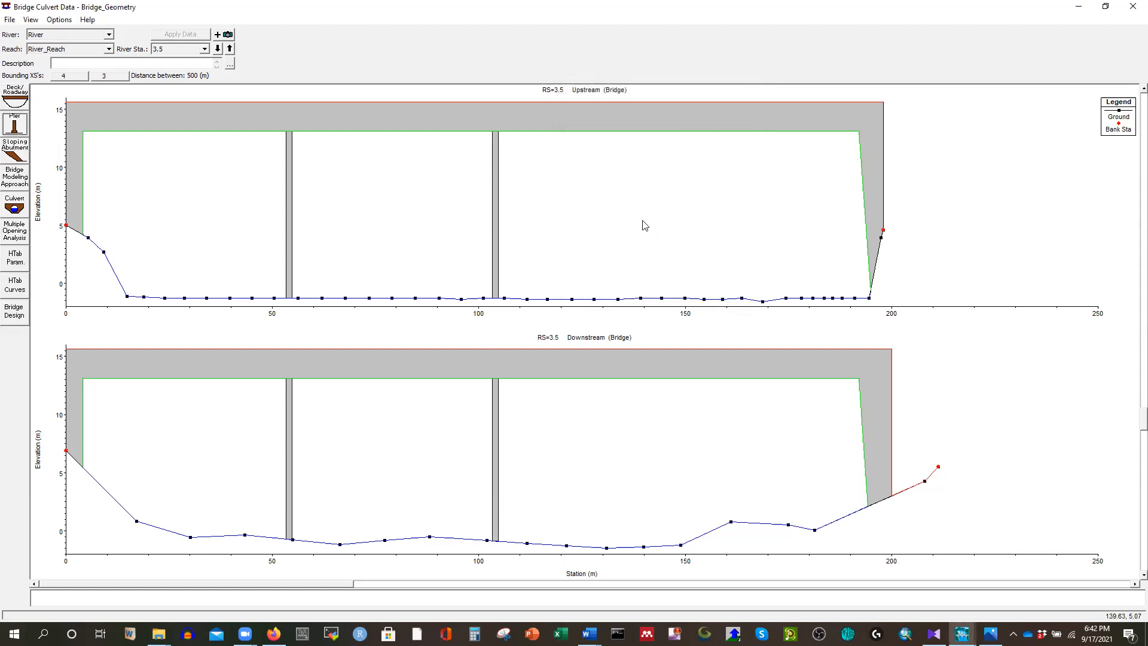
- Copy the first pier as a third one with upstream and downstream centerline stations at 154, and accept
{"action": "left_click", "coordinate": [15, 124]}
{"action": "left_click", "coordinate": [602, 100]}
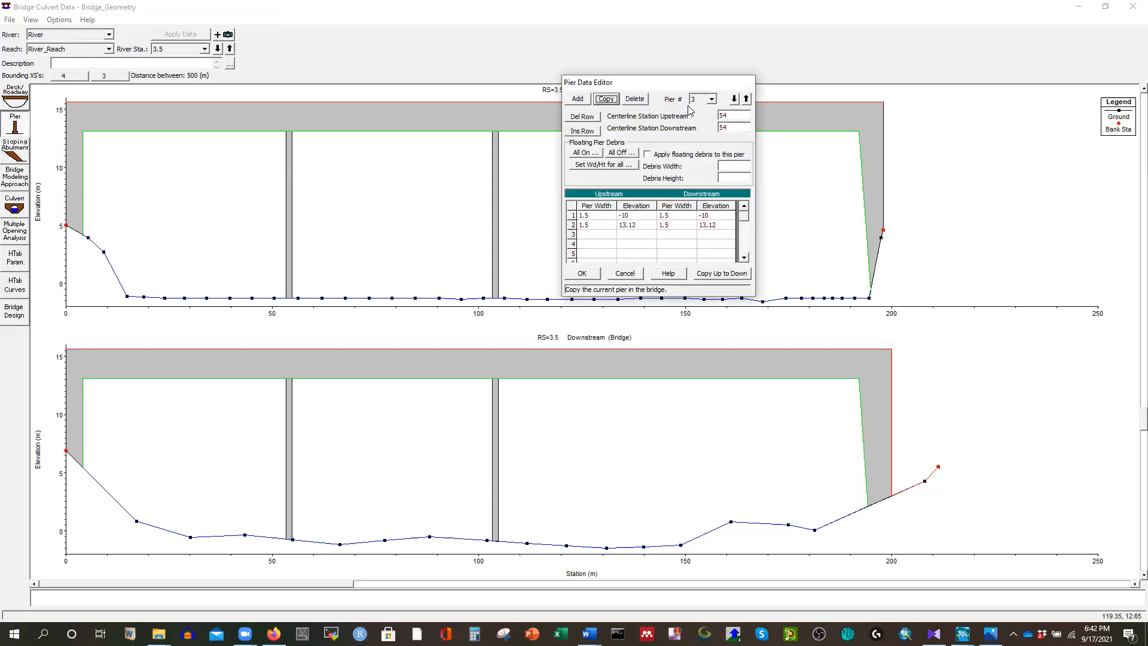
{"action": "left_click", "coordinate": [733, 115]}
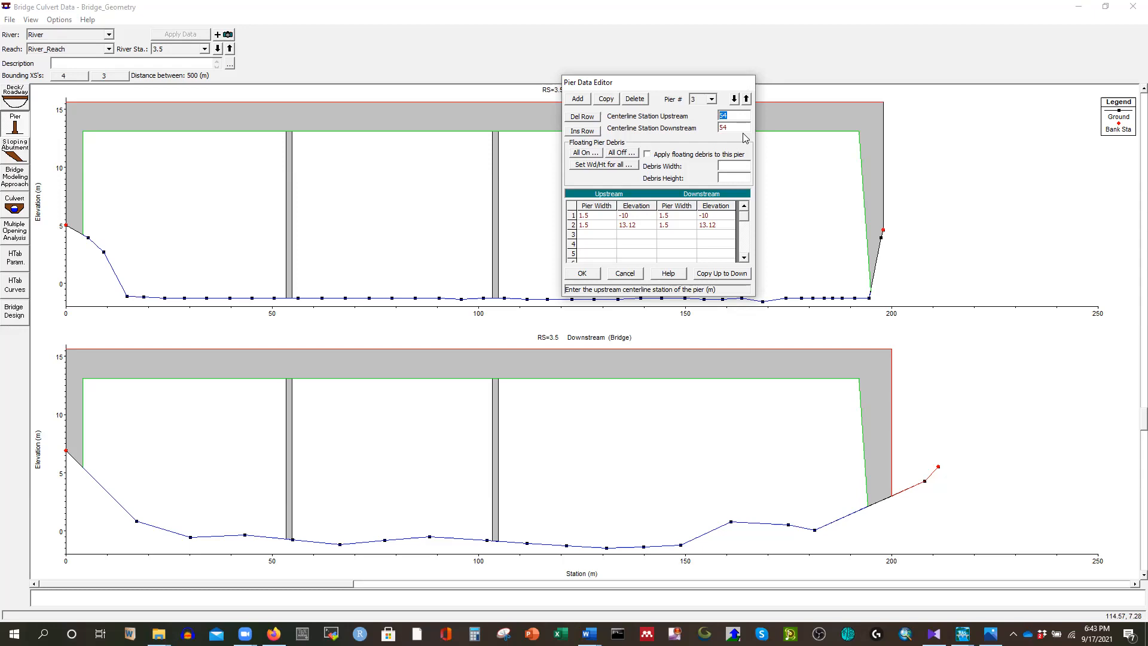
{"action": "type", "text": "15"}
{"action": "key", "text": "Tab"}
{"action": "type", "text": "154"}
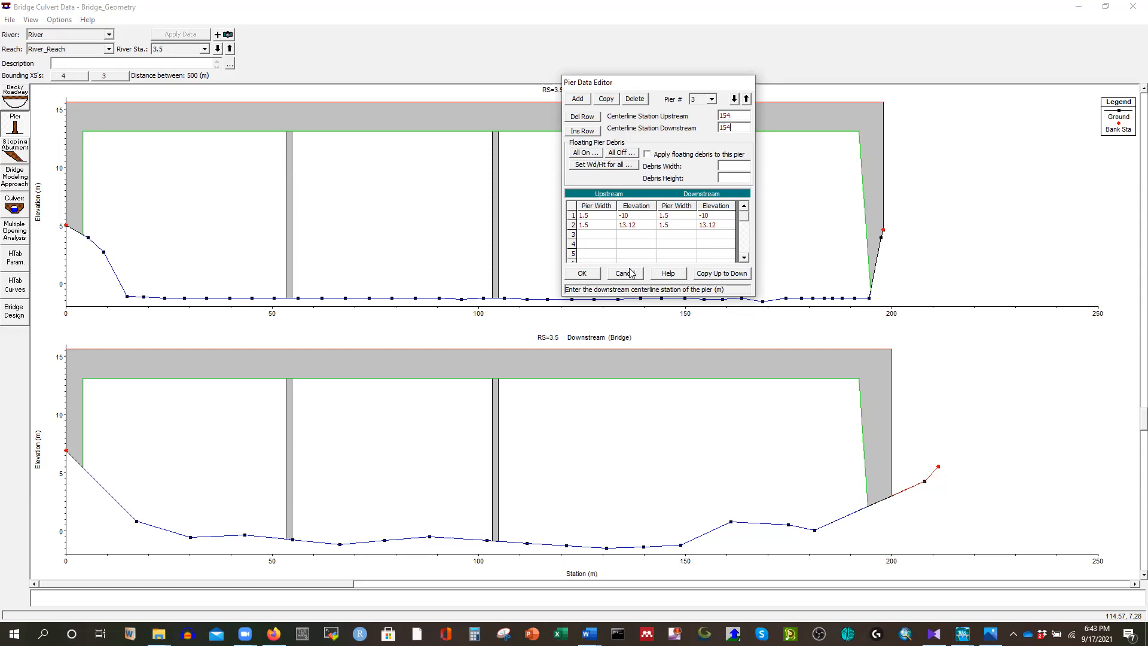
{"action": "left_click", "coordinate": [583, 275]}
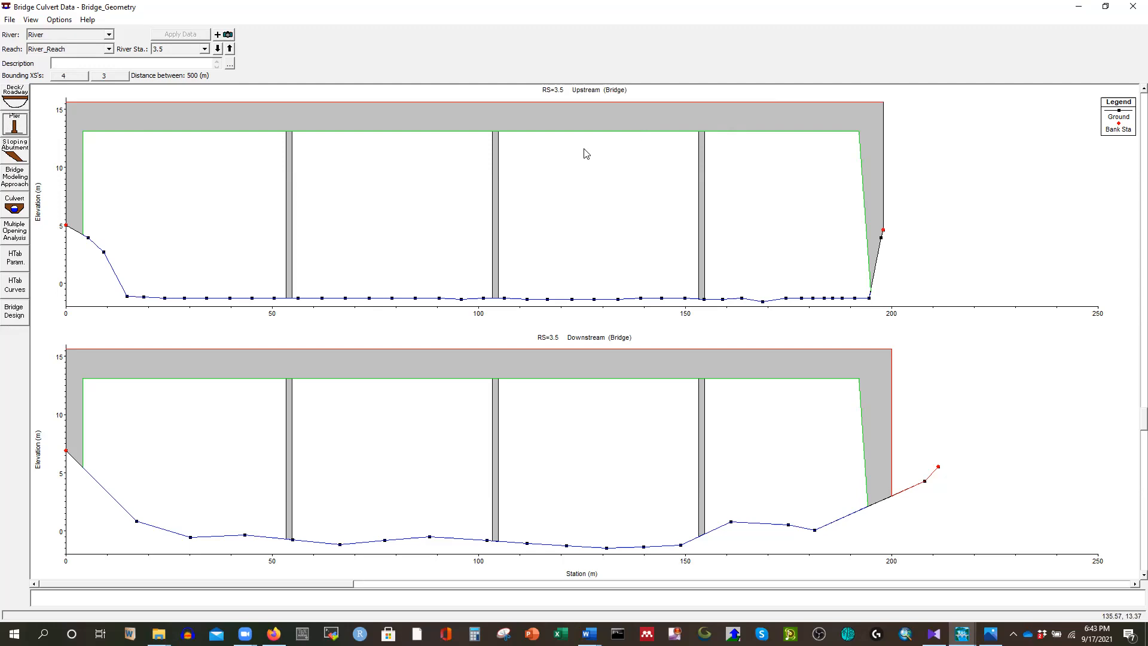
- Close the bridge editor and save the geometry data
{"action": "left_click", "coordinate": [1105, 8]}
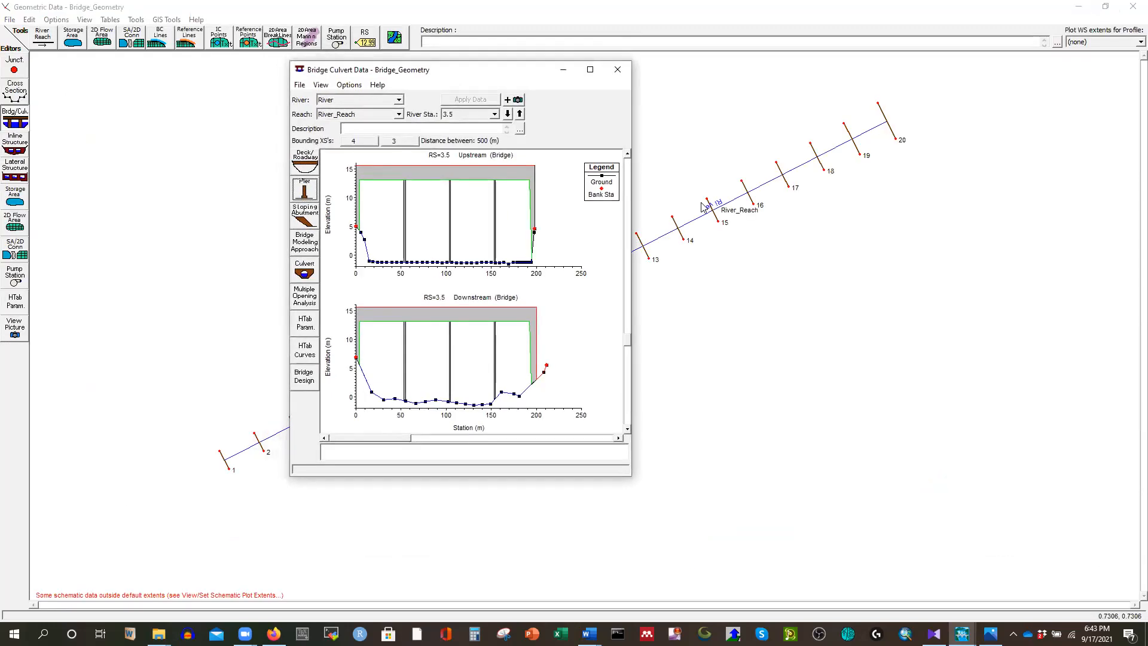
{"action": "left_click", "coordinate": [617, 71]}
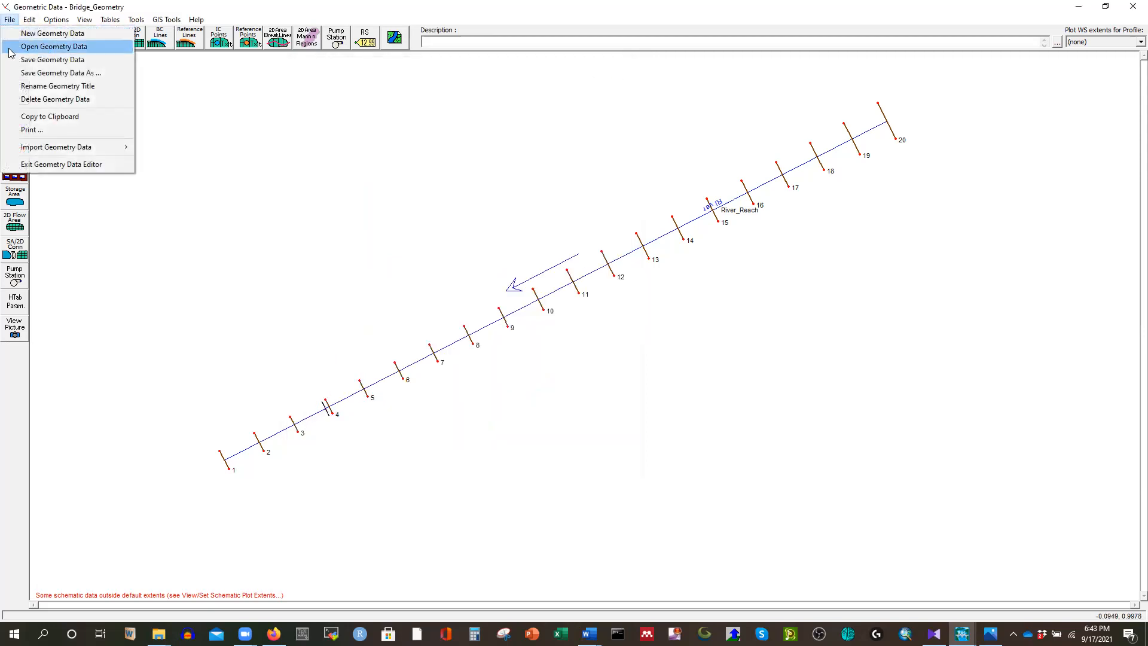
{"action": "left_click", "coordinate": [24, 60]}
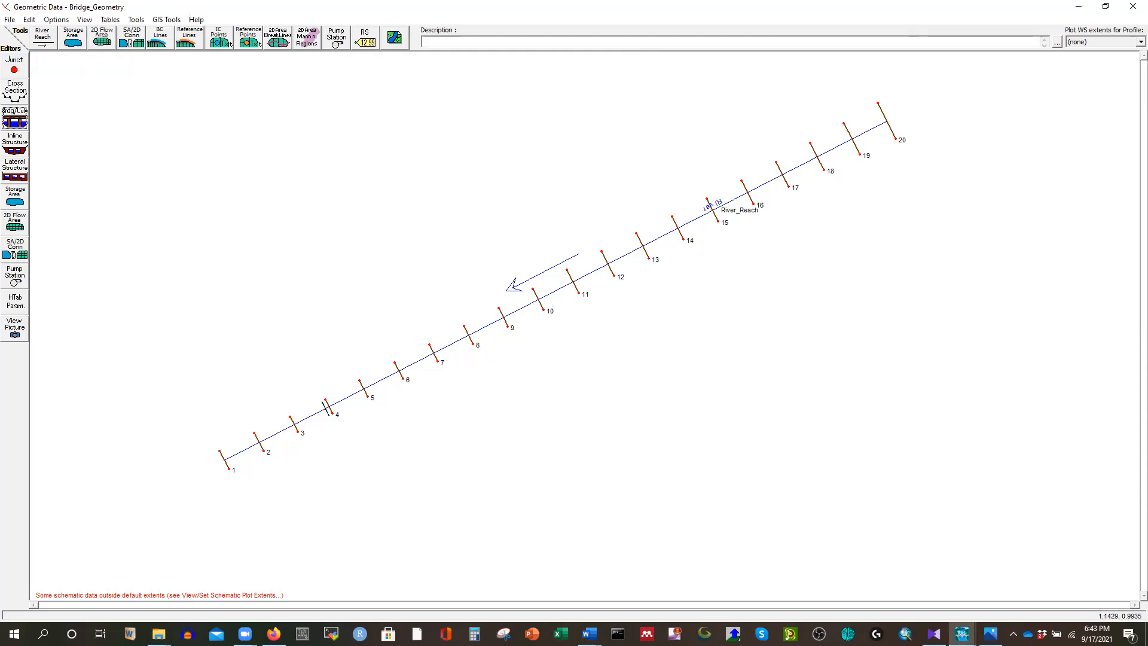
- Switch to the main HEC-RAS window and open the steady flow analysis
{"action": "mouse_move", "coordinate": [962, 634]}
{"action": "left_click", "coordinate": [896, 575]}
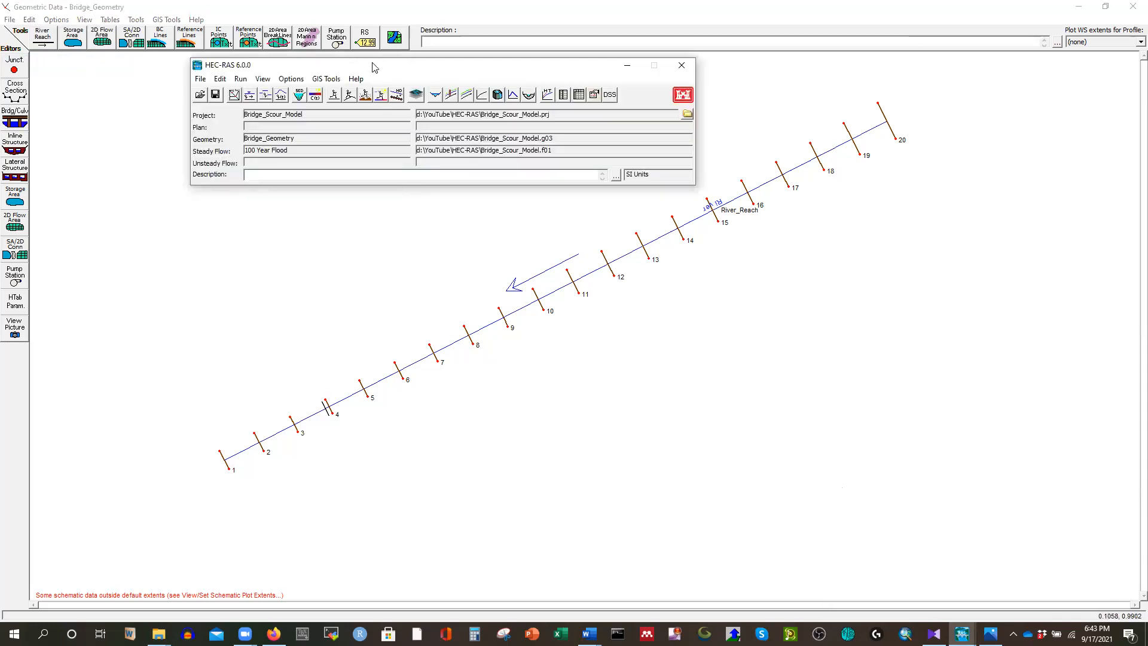
{"action": "left_click_drag", "start_coordinate": [387, 70], "coordinate": [334, 77]}
{"action": "left_click", "coordinate": [187, 84]}
{"action": "left_click", "coordinate": [186, 86]}
{"action": "left_click", "coordinate": [166, 85]}
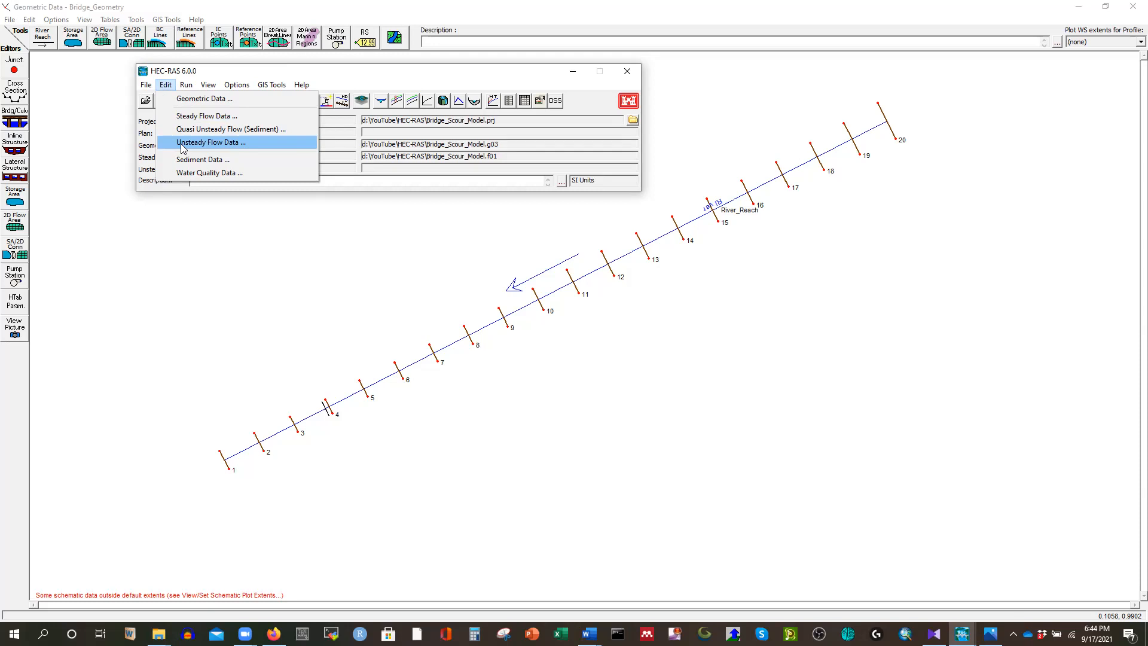
{"action": "mouse_move", "coordinate": [186, 84]}
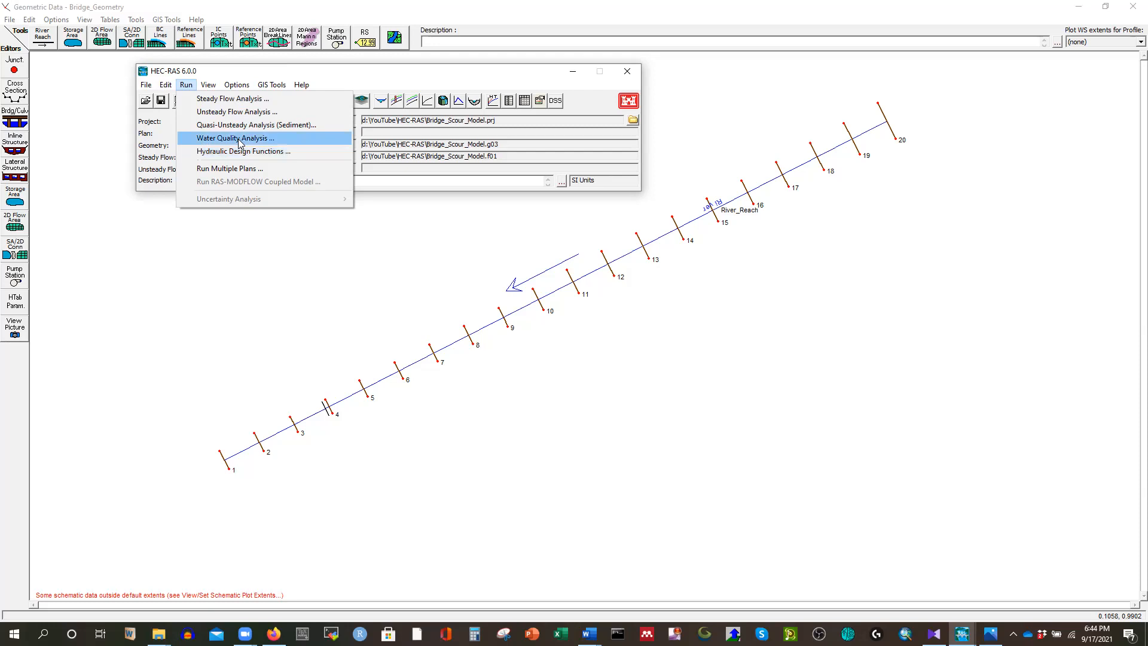
{"action": "left_click", "coordinate": [214, 101]}
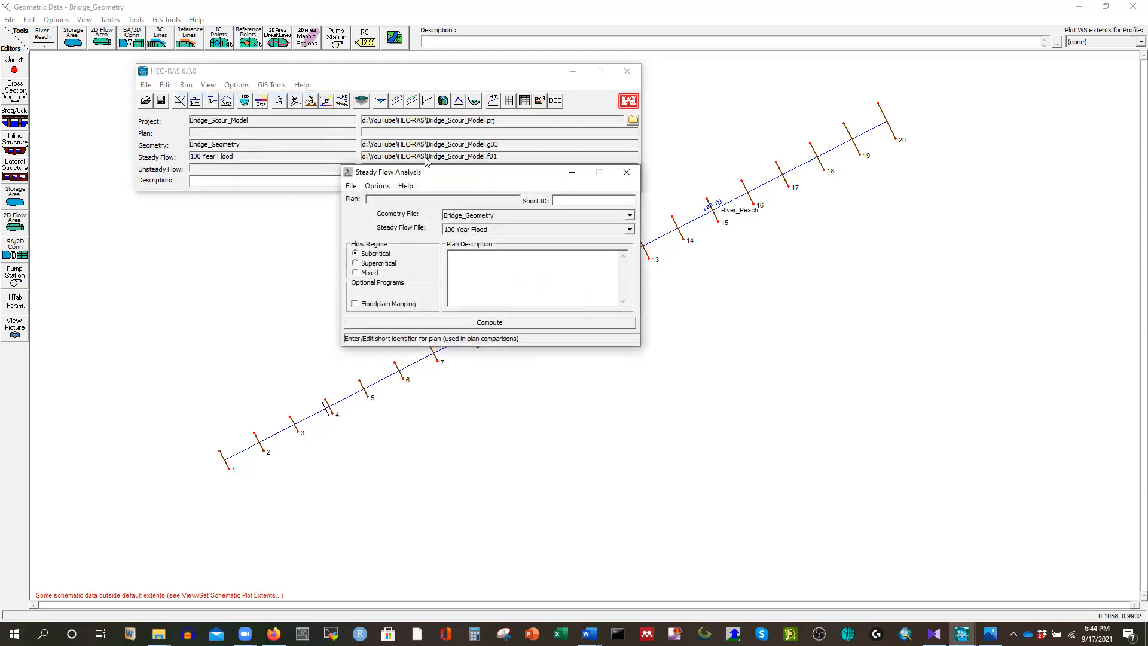
- Select Bridge_Geometry as the geometry file and 100 Year Flood as the steady flow file for the plan
{"action": "left_click", "coordinate": [440, 201]}
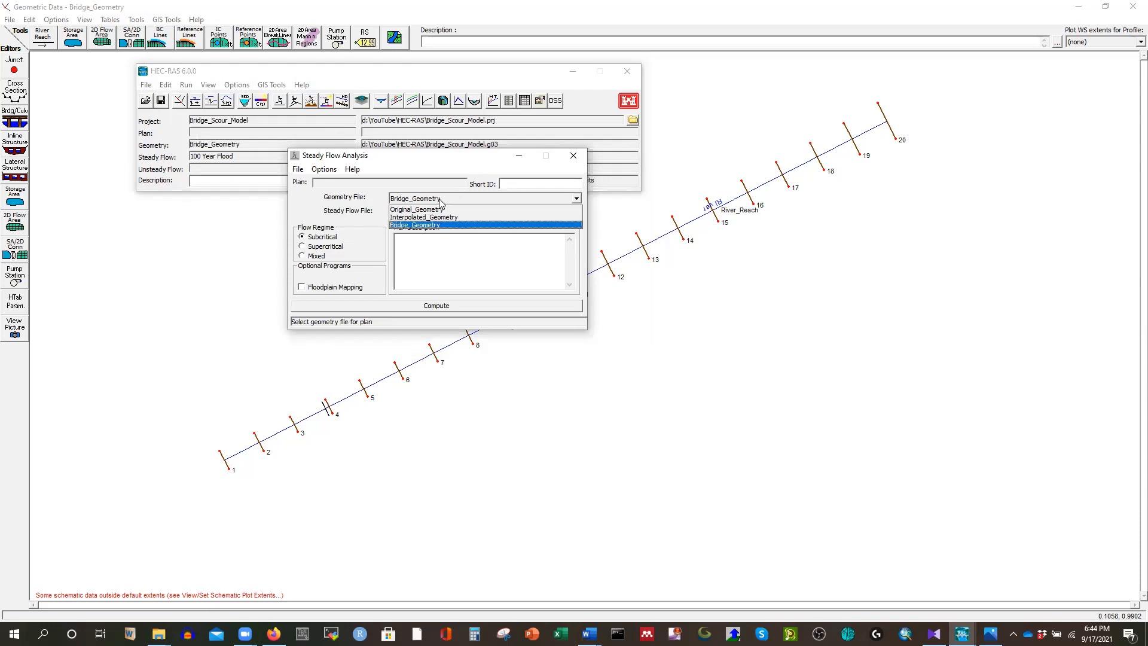
{"action": "left_click", "coordinate": [440, 199]}
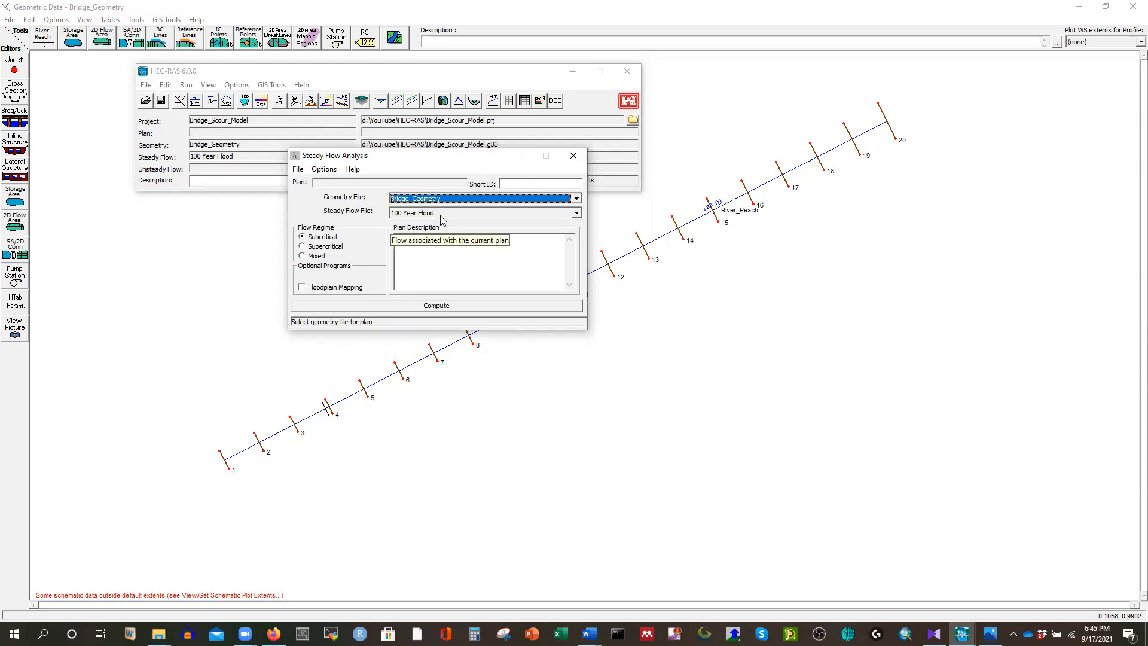
{"action": "left_click", "coordinate": [442, 215]}
{"action": "left_click", "coordinate": [442, 223]}
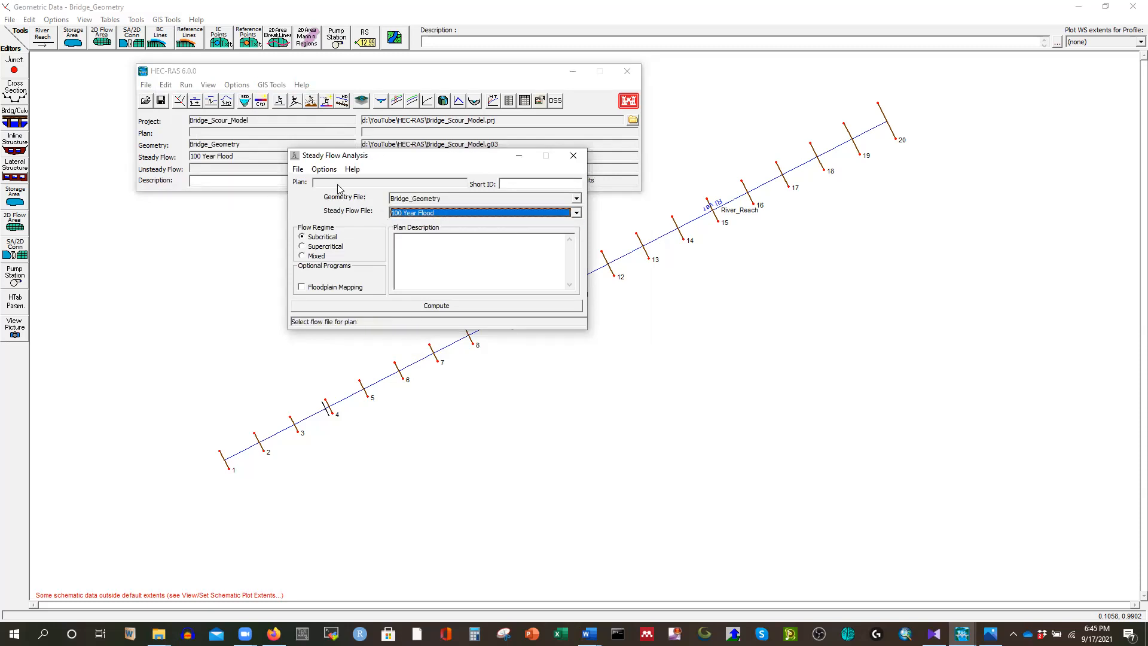
- Save the plan as Bridge_100yr in the HEC-RAS folder with the short identifier Bridge01
{"action": "left_click", "coordinate": [298, 169]}
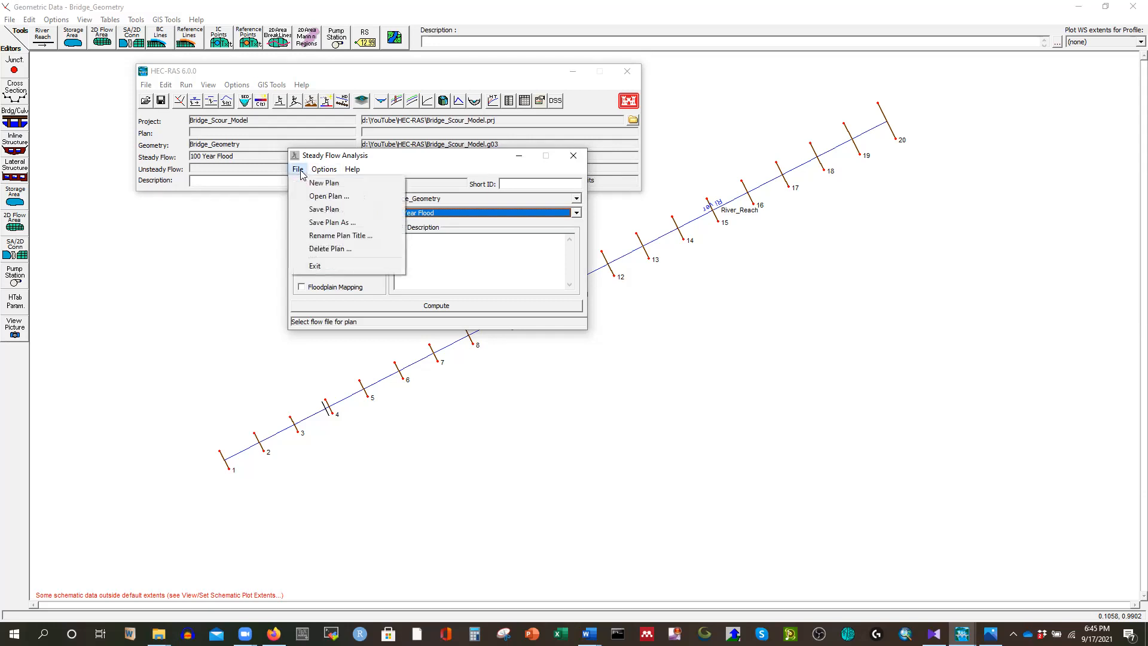
{"action": "left_click", "coordinate": [324, 210]}
{"action": "left_click_drag", "start_coordinate": [555, 216], "coordinate": [545, 207]}
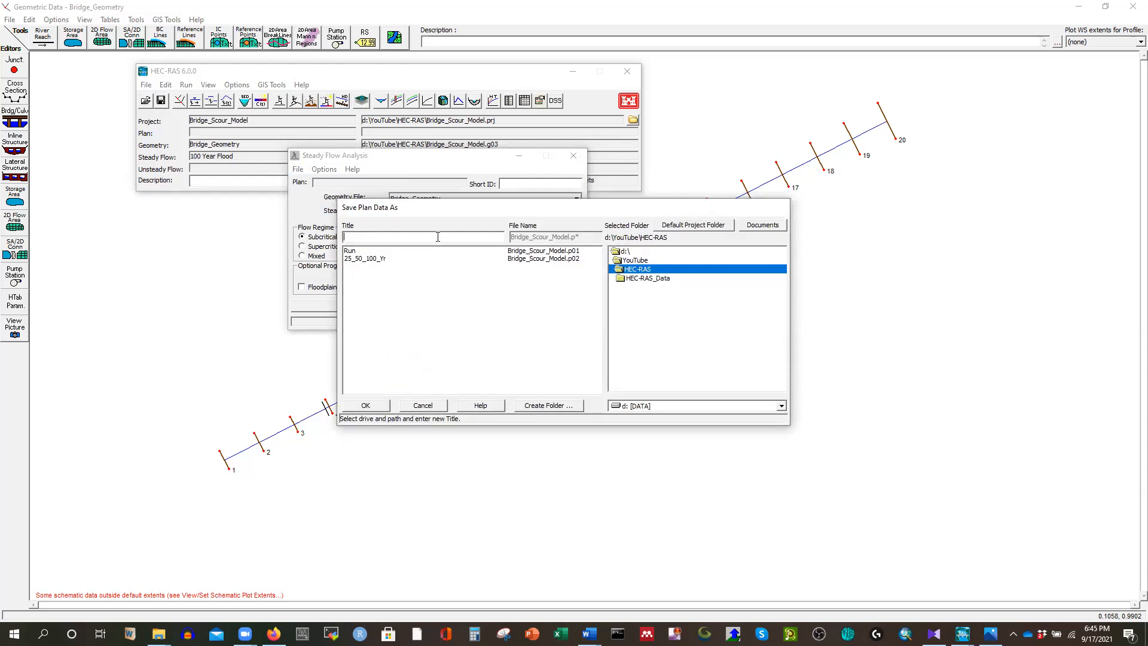
{"action": "type", "text": "Be"}
{"action": "type", "text": "idge"}
{"action": "type", "text": "_100yr"}
{"action": "left_click", "coordinate": [363, 406]}
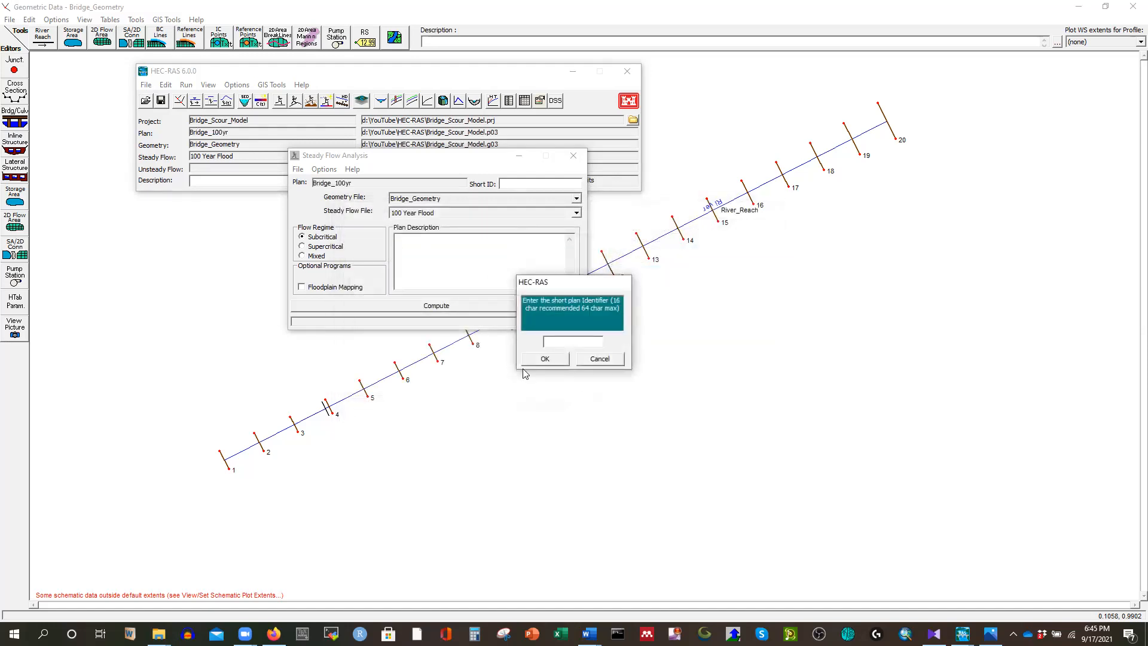
{"action": "type", "text": "Bridge01"}
{"action": "left_click", "coordinate": [545, 359]}
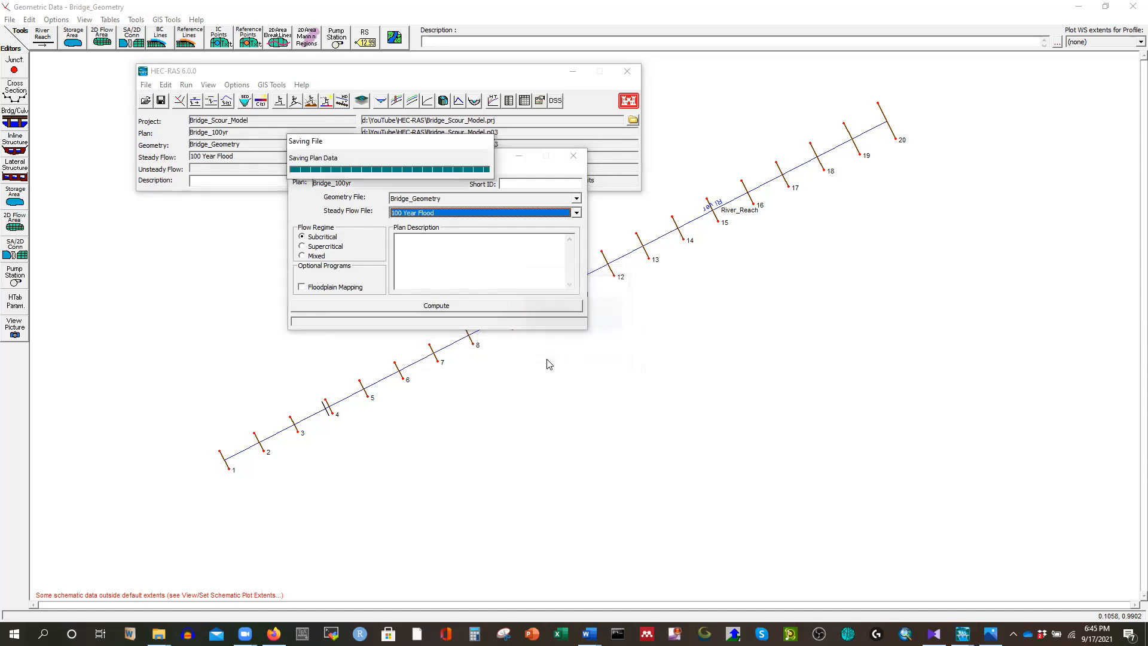
- Check the flow distribution location settings of the plan and leave them without changes
{"action": "left_click", "coordinate": [323, 169]}
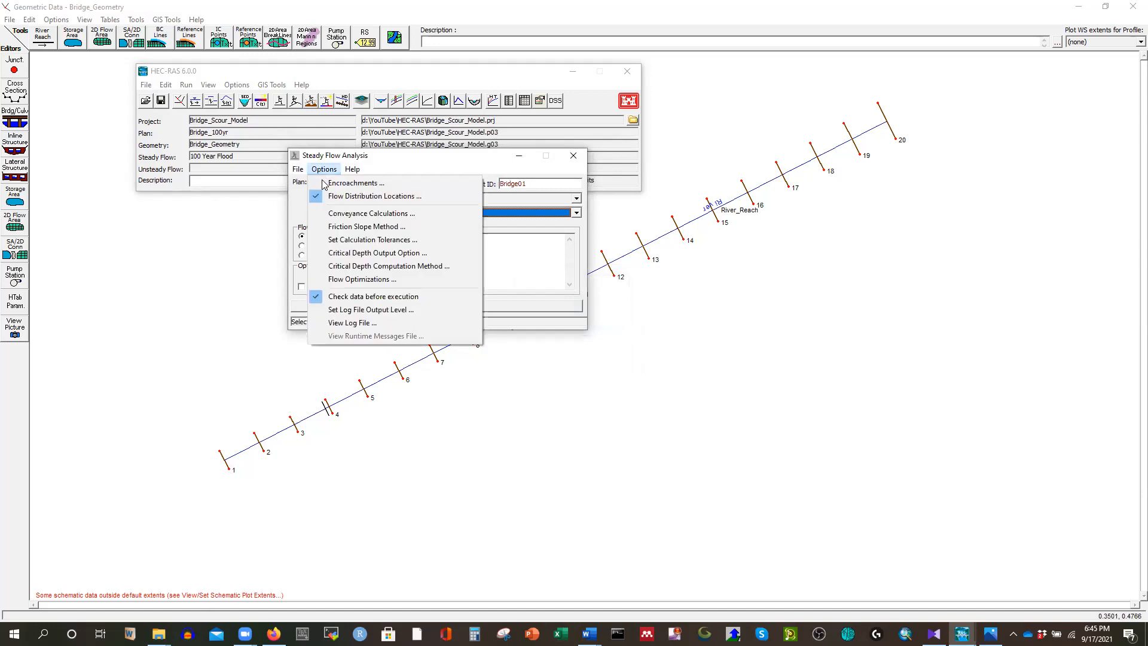
{"action": "left_click", "coordinate": [355, 198]}
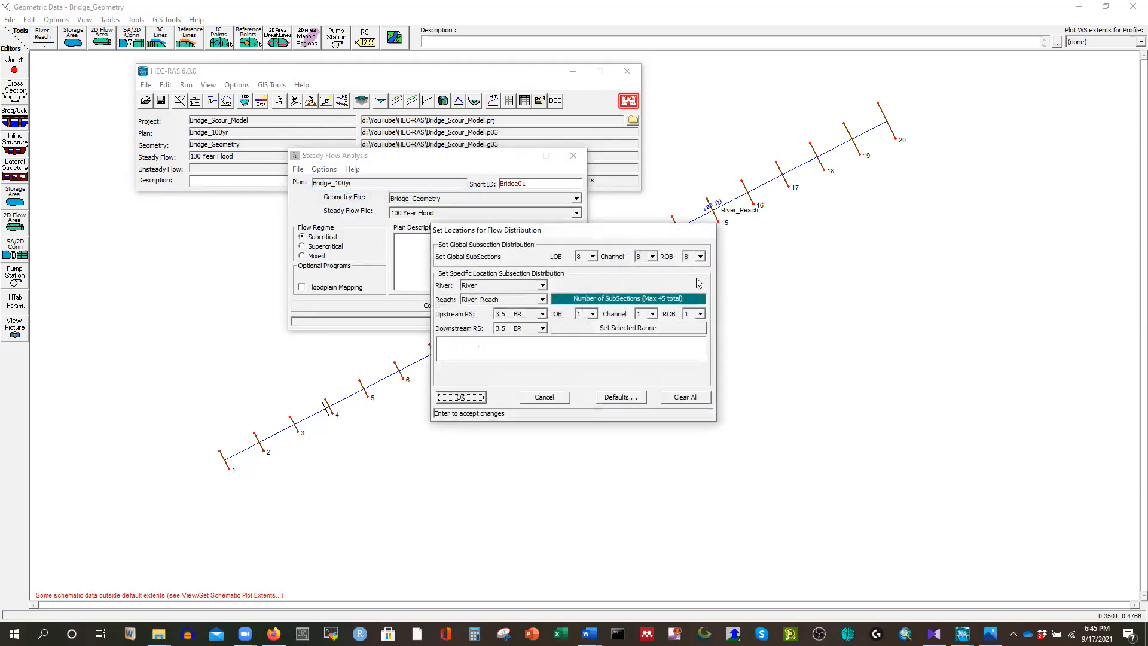
{"action": "left_click", "coordinate": [557, 398]}
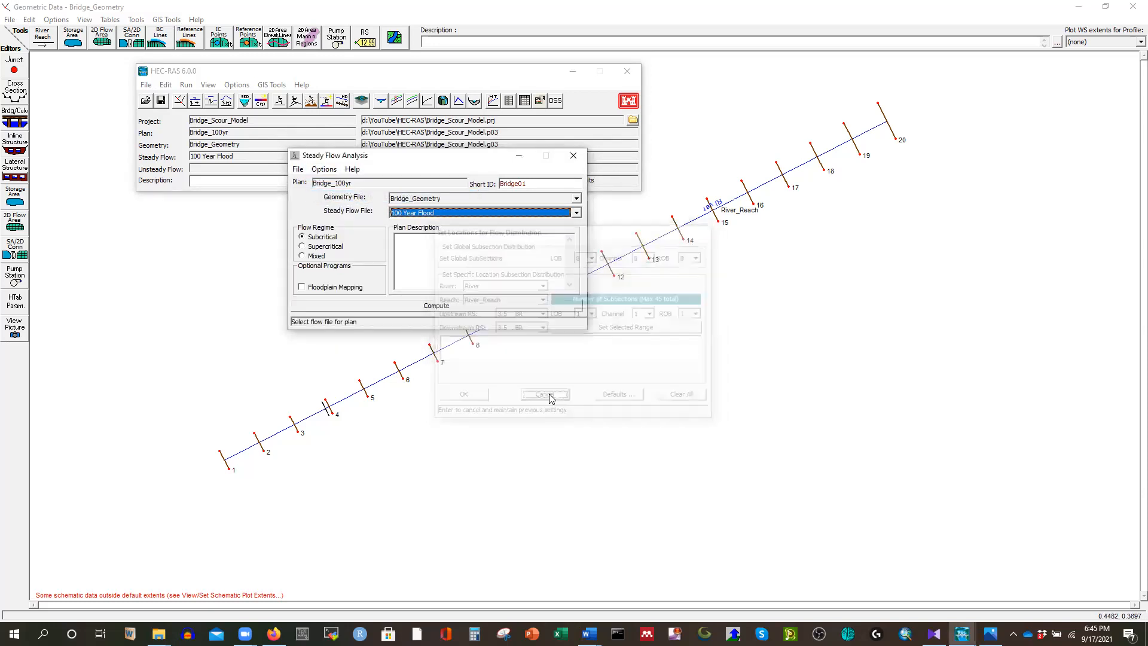
- Compute the steady flow simulation for the Bridge_100yr plan with the subcritical flow regime and close the analysis windows
{"action": "left_click", "coordinate": [323, 170]}
{"action": "left_click", "coordinate": [428, 160]}
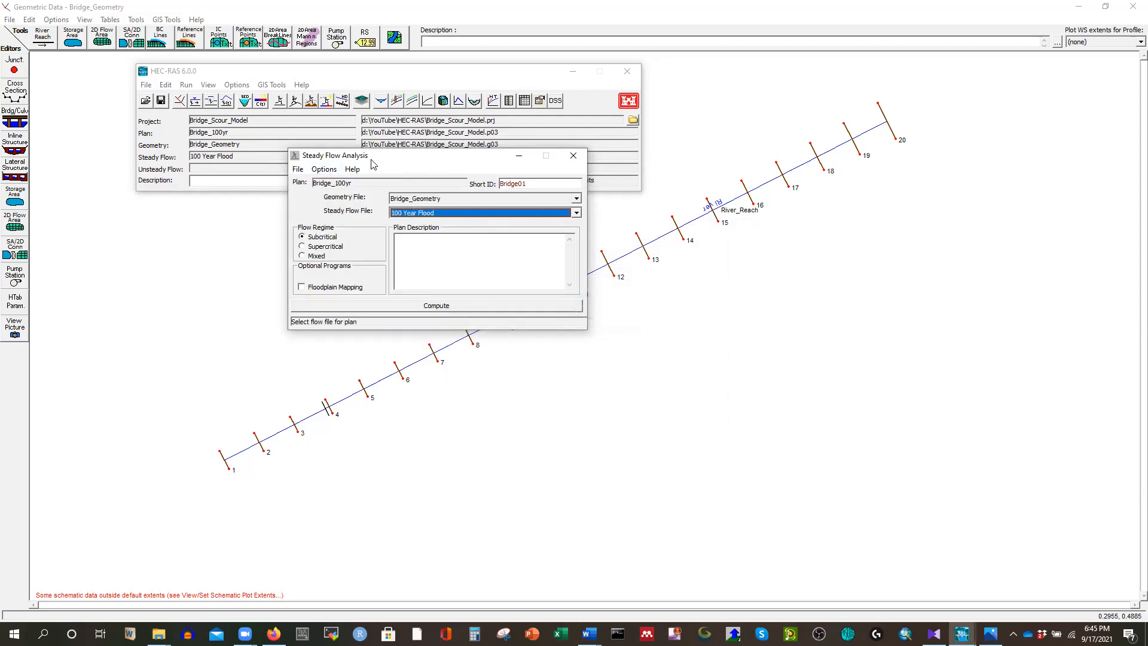
{"action": "left_click", "coordinate": [436, 307]}
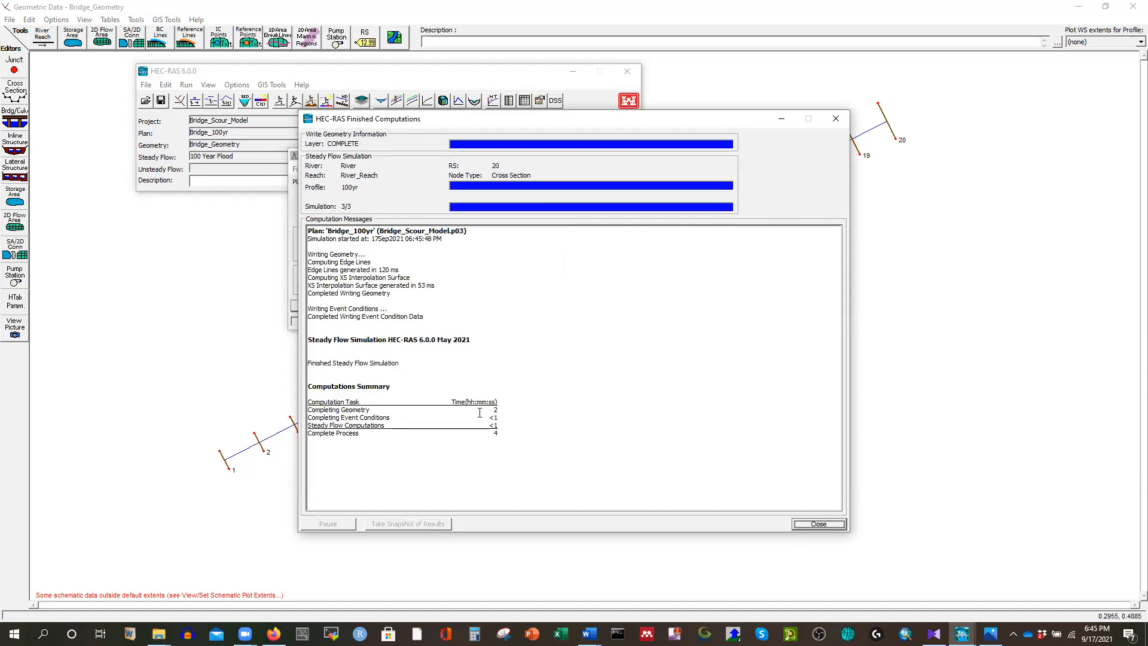
{"action": "left_click", "coordinate": [819, 524]}
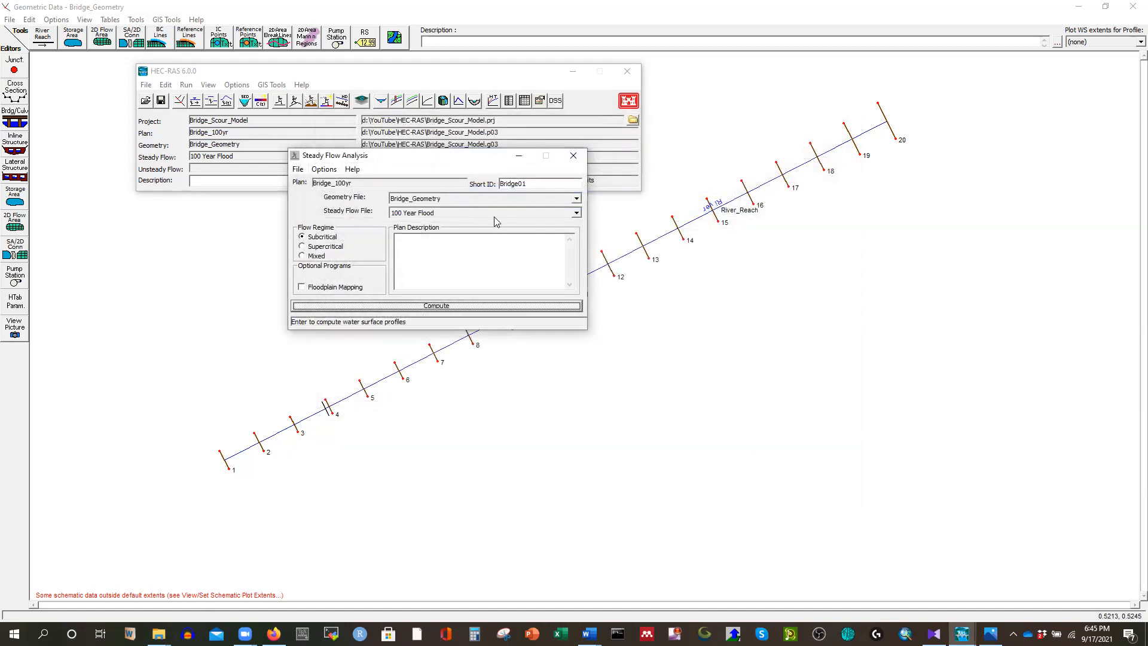
{"action": "left_click", "coordinate": [573, 156]}
- Open the cross section plot at river station 3.5 BR U and highlight the 25yr, 50yr and 100yr water surface lines in turn
{"action": "left_click", "coordinate": [380, 102]}
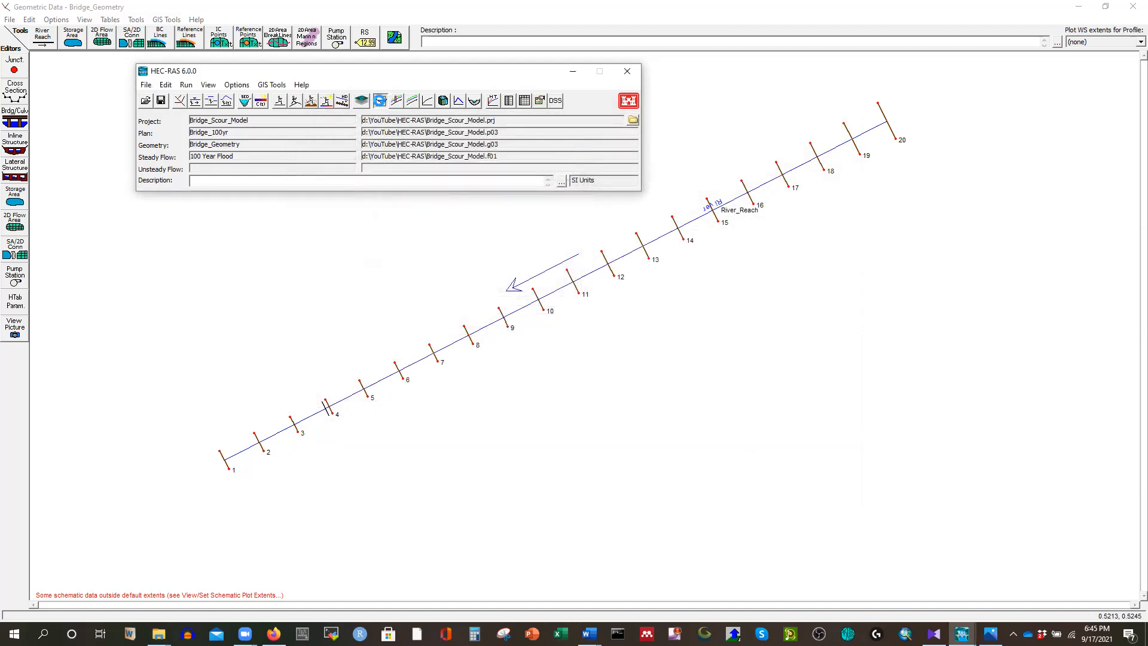
{"action": "left_click_drag", "start_coordinate": [616, 340], "coordinate": [602, 107]}
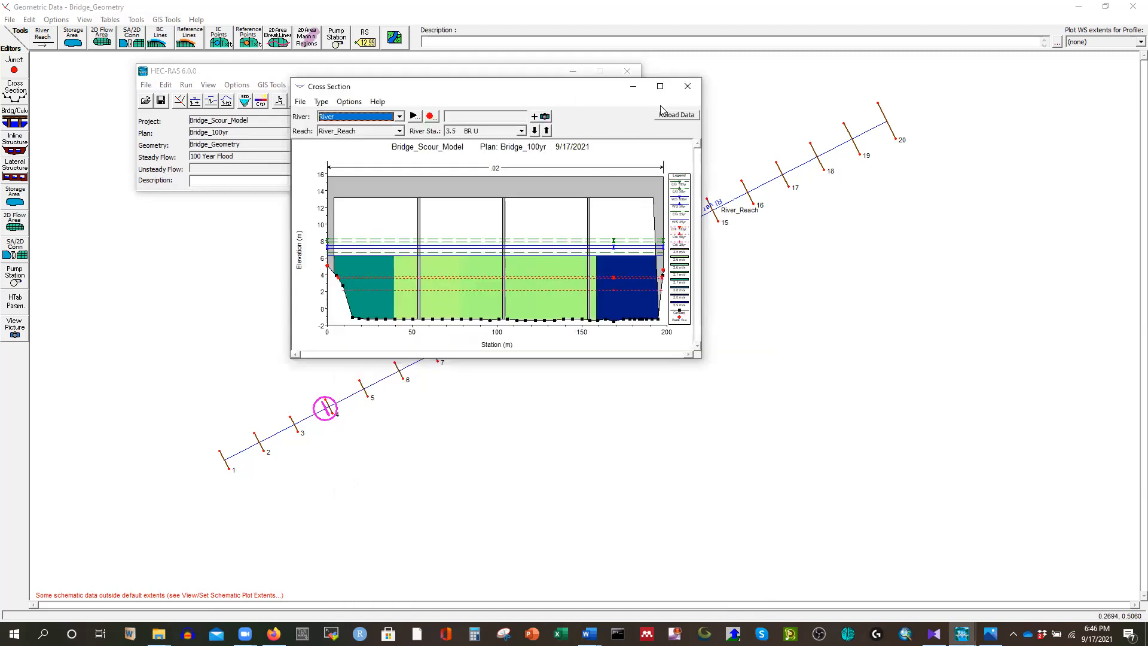
{"action": "double_click", "coordinate": [665, 102]}
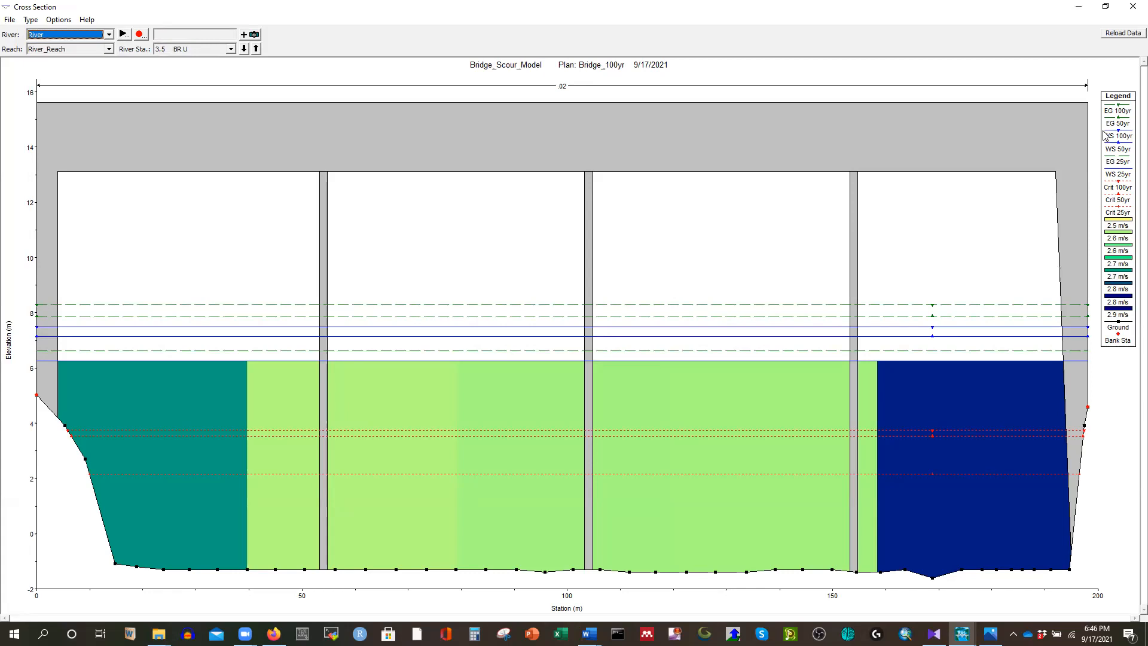
{"action": "left_click", "coordinate": [1118, 175]}
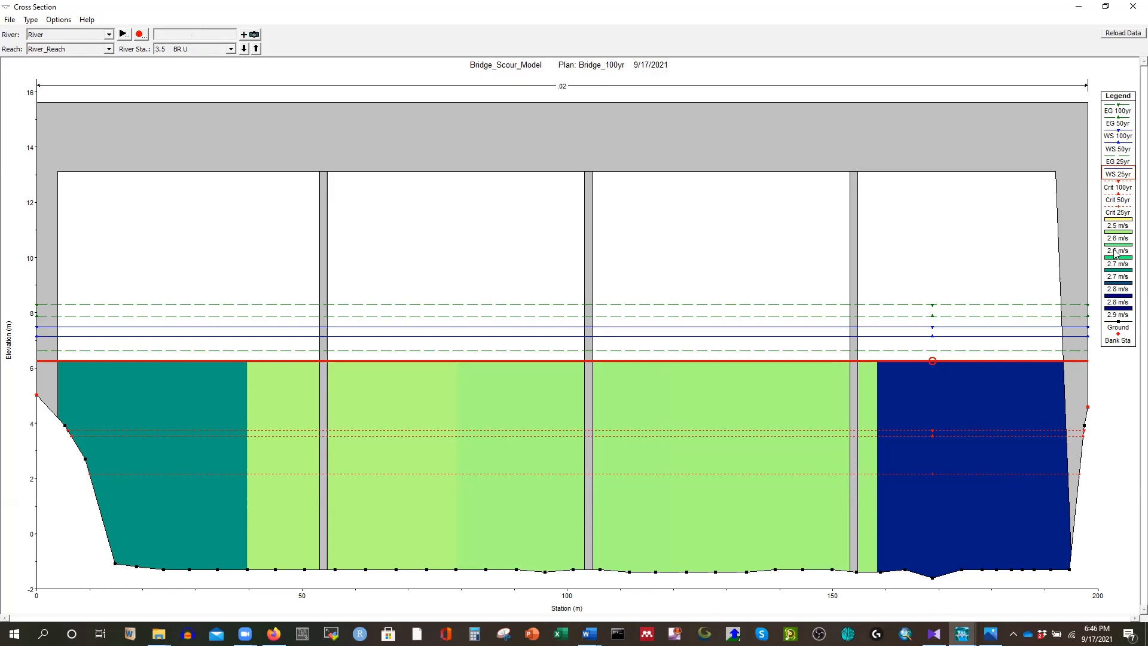
{"action": "left_click", "coordinate": [1116, 150]}
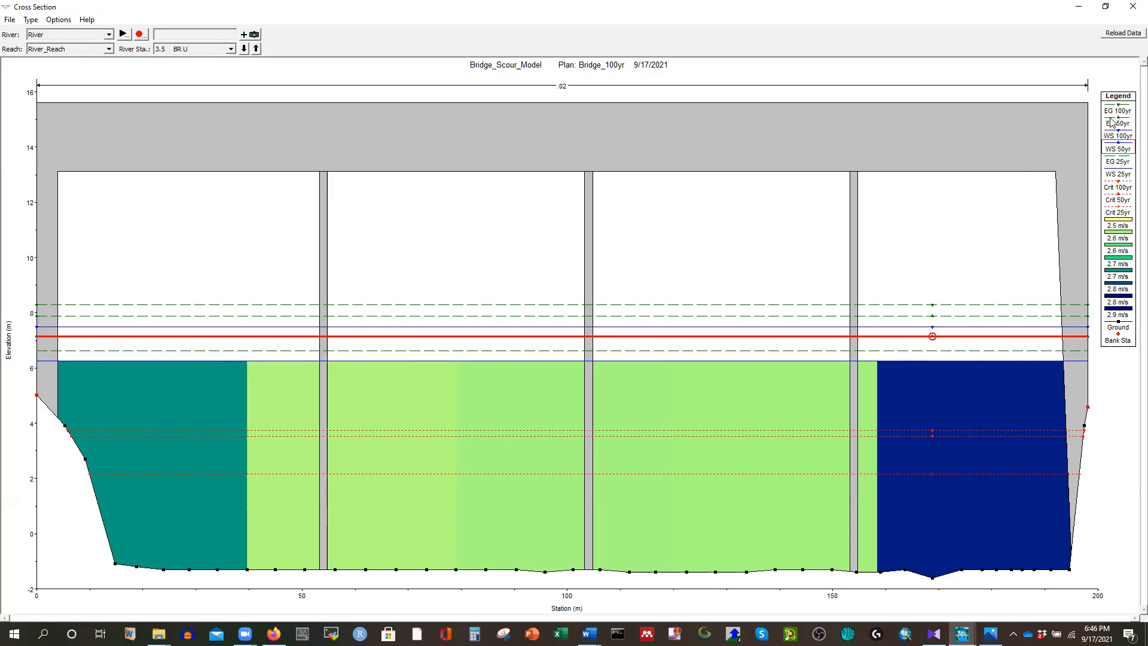
{"action": "scroll", "coordinate": [1114, 127], "scroll_direction": "up", "scroll_amount": 1}
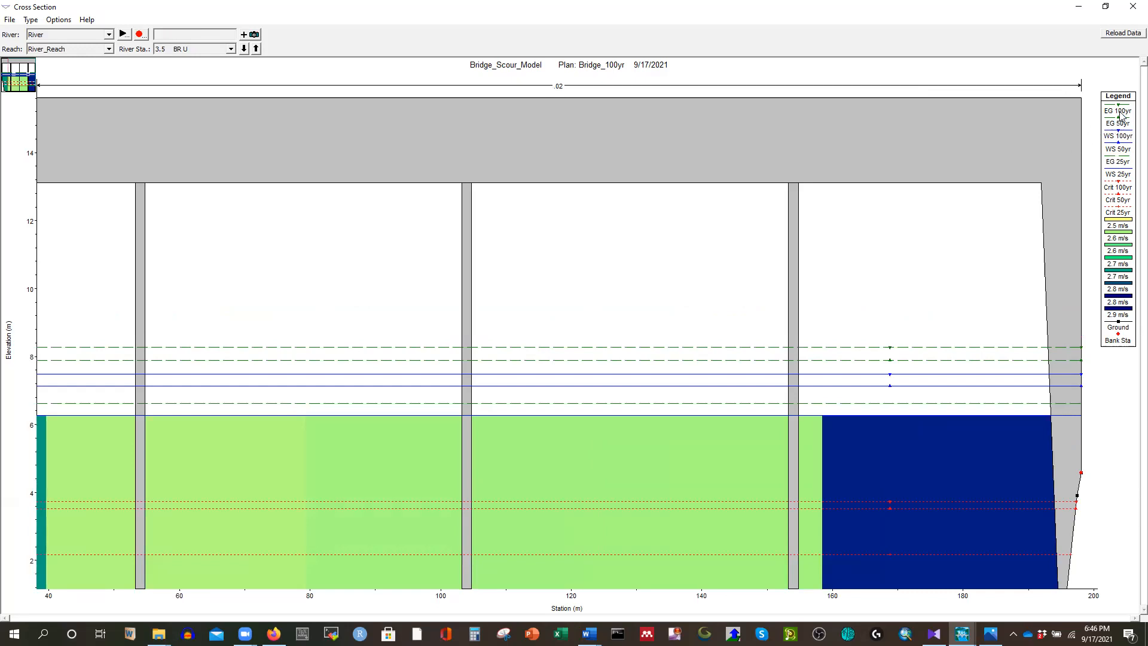
{"action": "left_click", "coordinate": [1114, 140]}
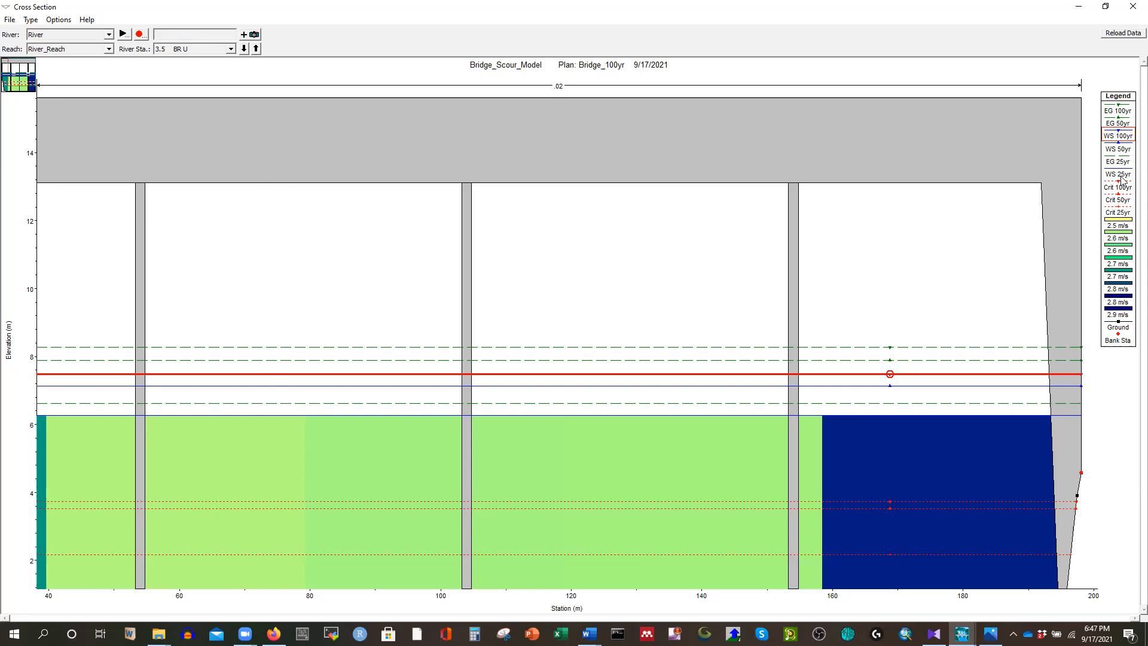
{"action": "left_click", "coordinate": [1118, 174]}
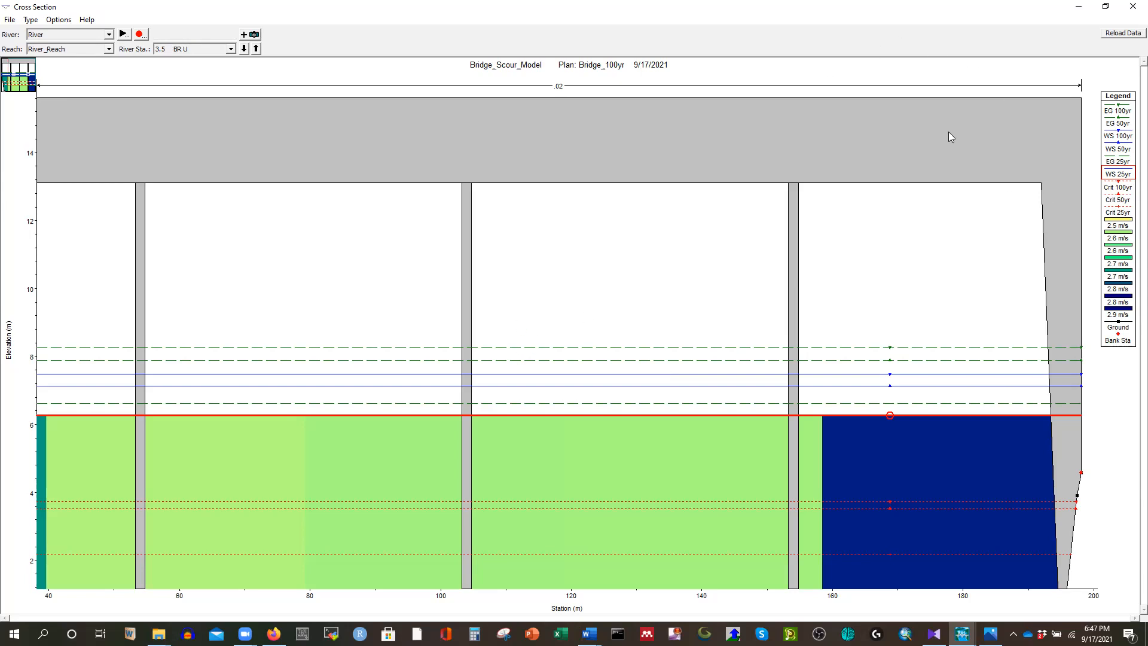
- Examine the full upstream bridge section at river station 3.5, including its piers, water levels and velocity distribution
{"action": "scroll", "coordinate": [683, 190], "scroll_direction": "down", "scroll_amount": 3}
{"action": "scroll", "coordinate": [492, 293], "scroll_direction": "down", "scroll_amount": 1}
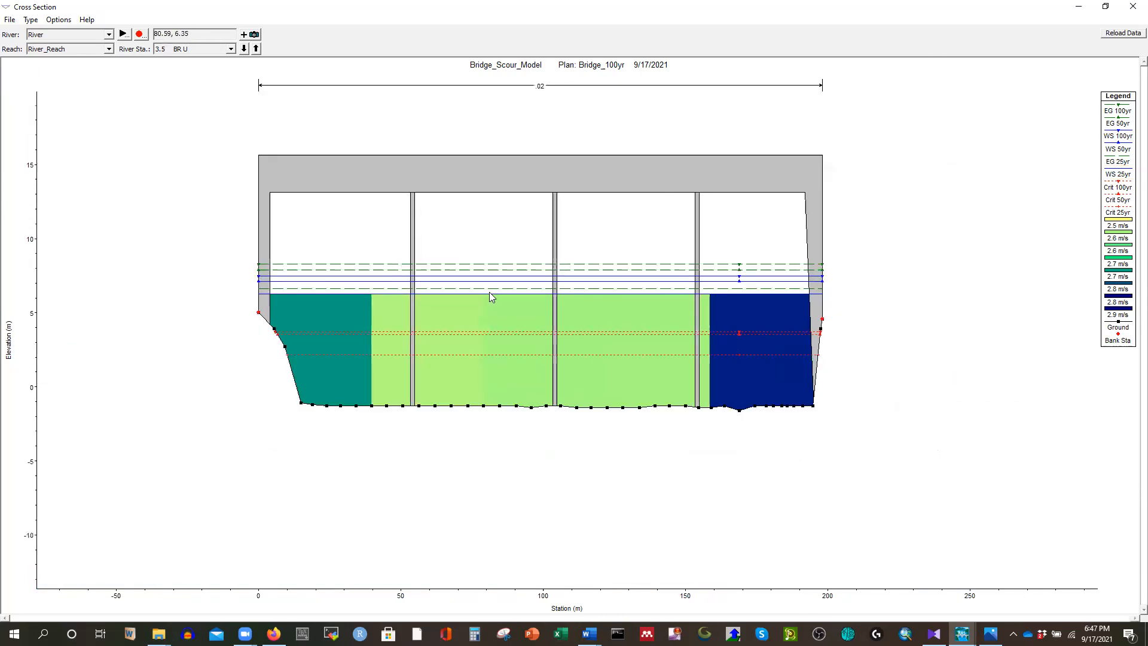
{"action": "scroll", "coordinate": [502, 281], "scroll_direction": "up", "scroll_amount": 2}
{"action": "scroll", "coordinate": [506, 267], "scroll_direction": "down", "scroll_amount": 1}
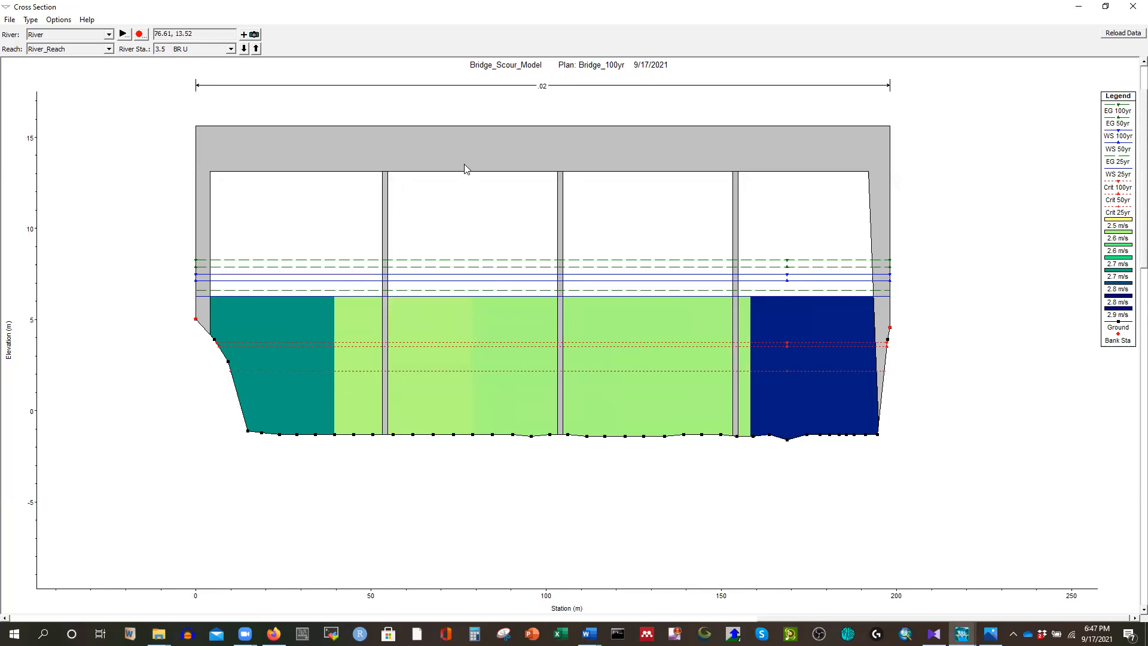
{"action": "scroll", "coordinate": [466, 173], "scroll_direction": "up", "scroll_amount": 1}
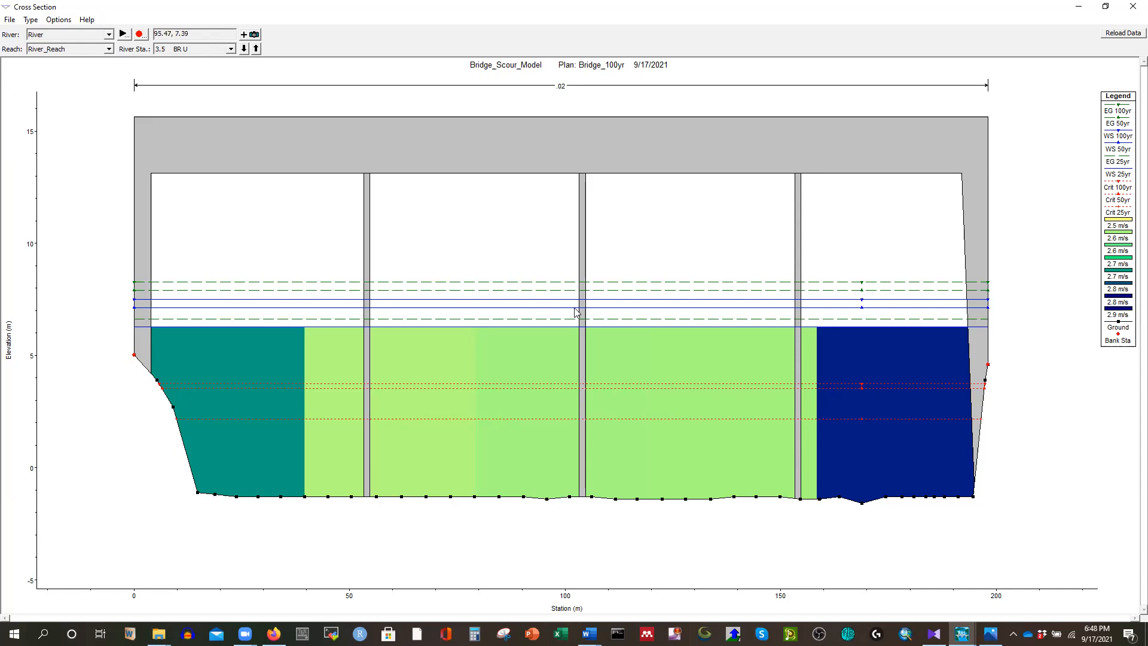
{"action": "left_click", "coordinate": [1104, 6]}
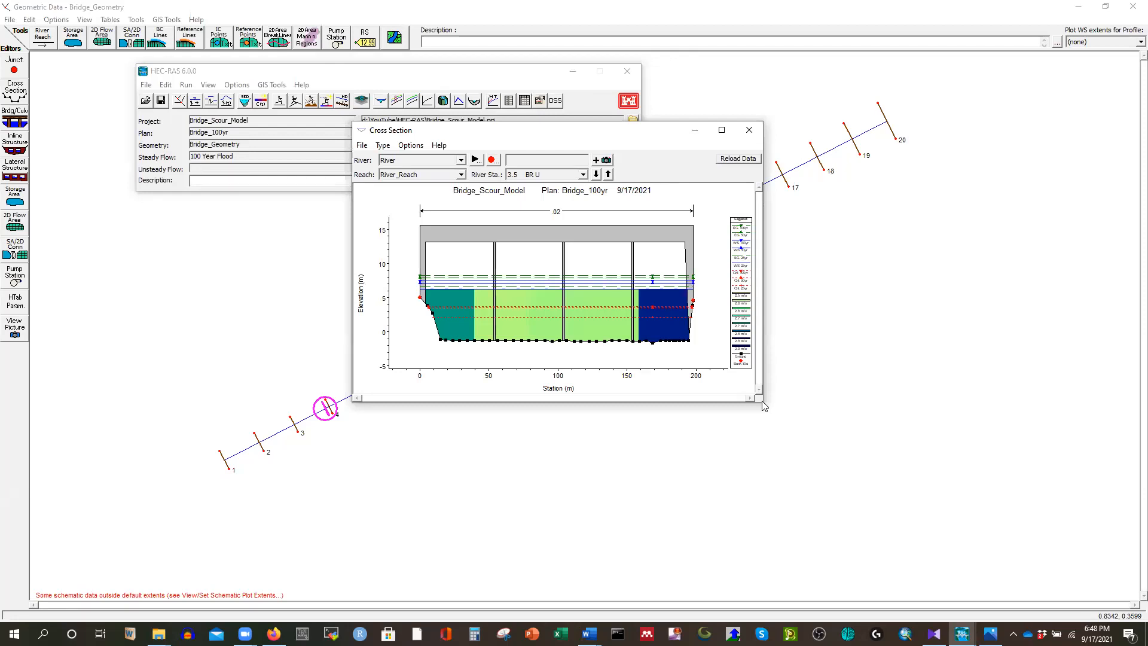
{"action": "left_click", "coordinate": [720, 130]}
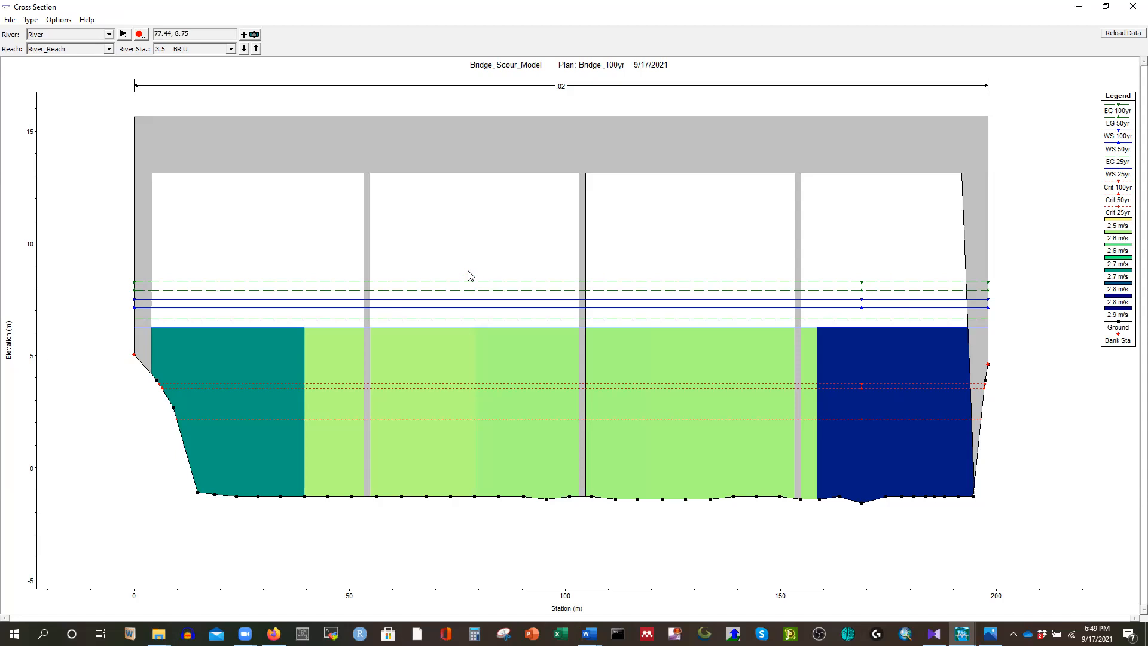
{"action": "left_click", "coordinate": [1105, 8]}
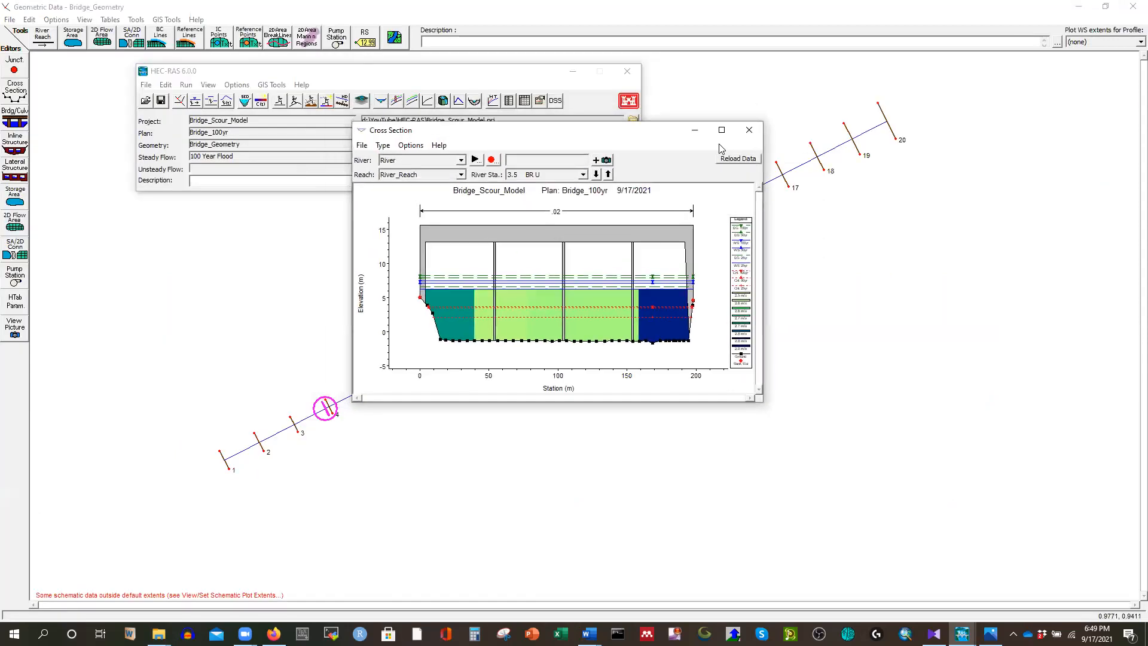
{"action": "double_click", "coordinate": [720, 128]}
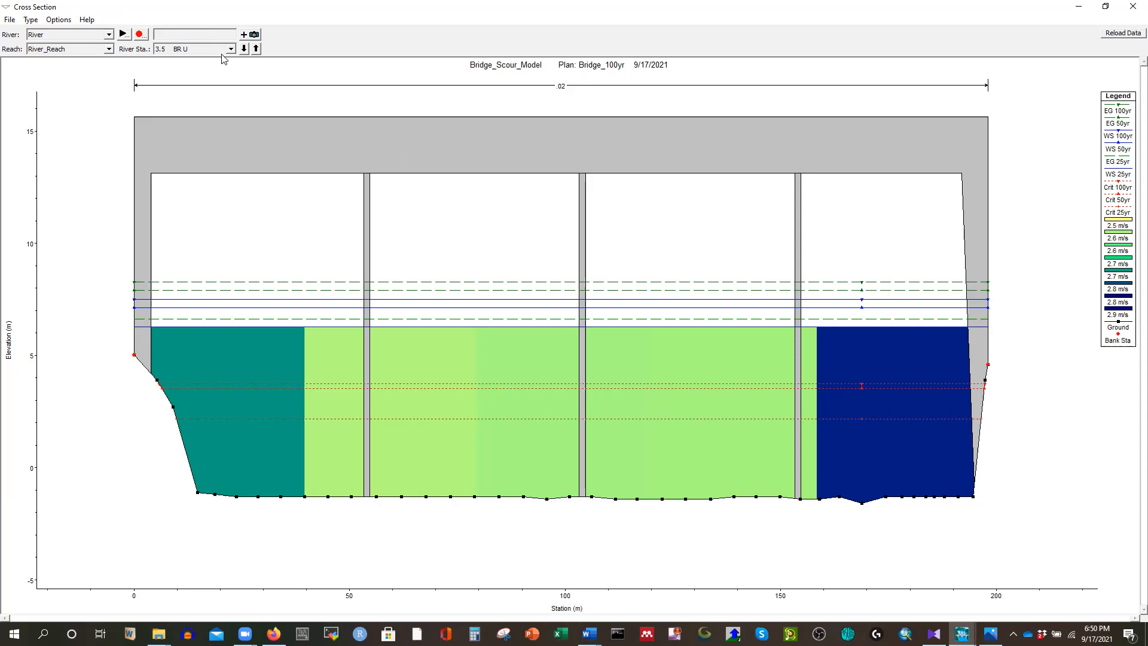
- Compare the upstream and downstream bridge sections at river station 3.5, ending on BR D
{"action": "left_click", "coordinate": [244, 48]}
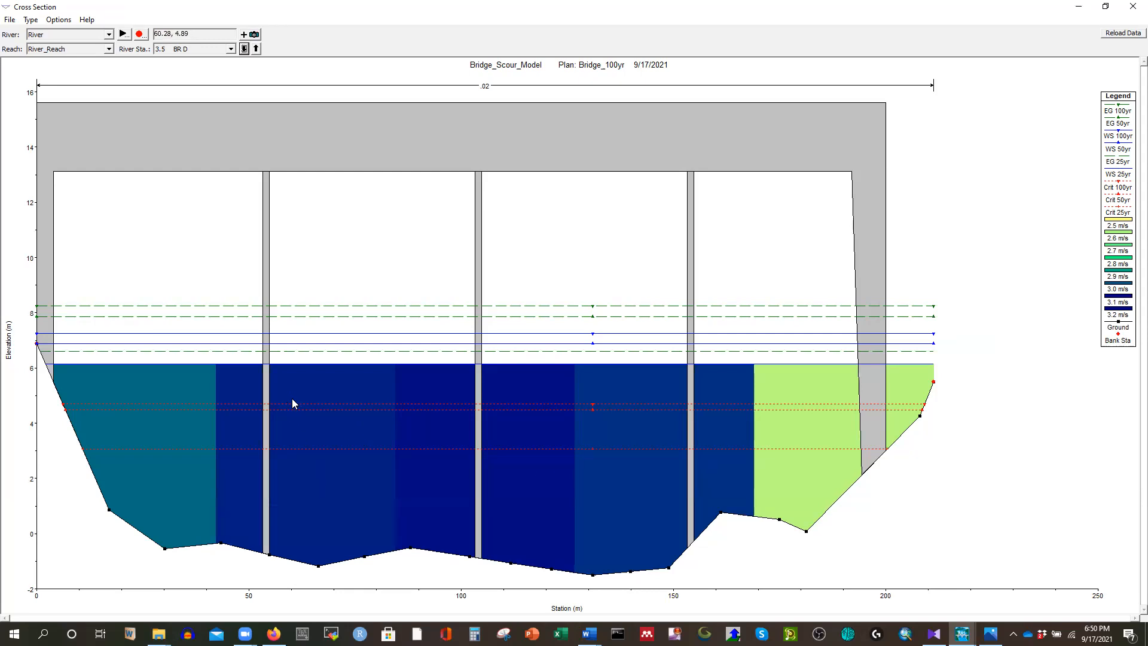
{"action": "left_click", "coordinate": [256, 49]}
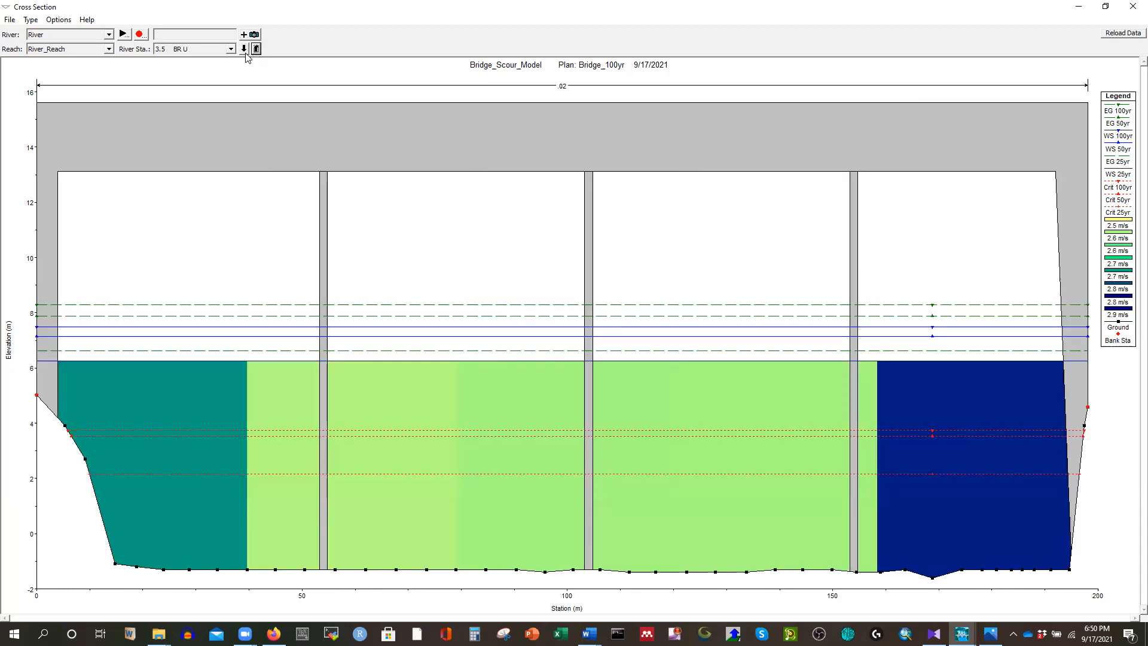
{"action": "left_click", "coordinate": [244, 49]}
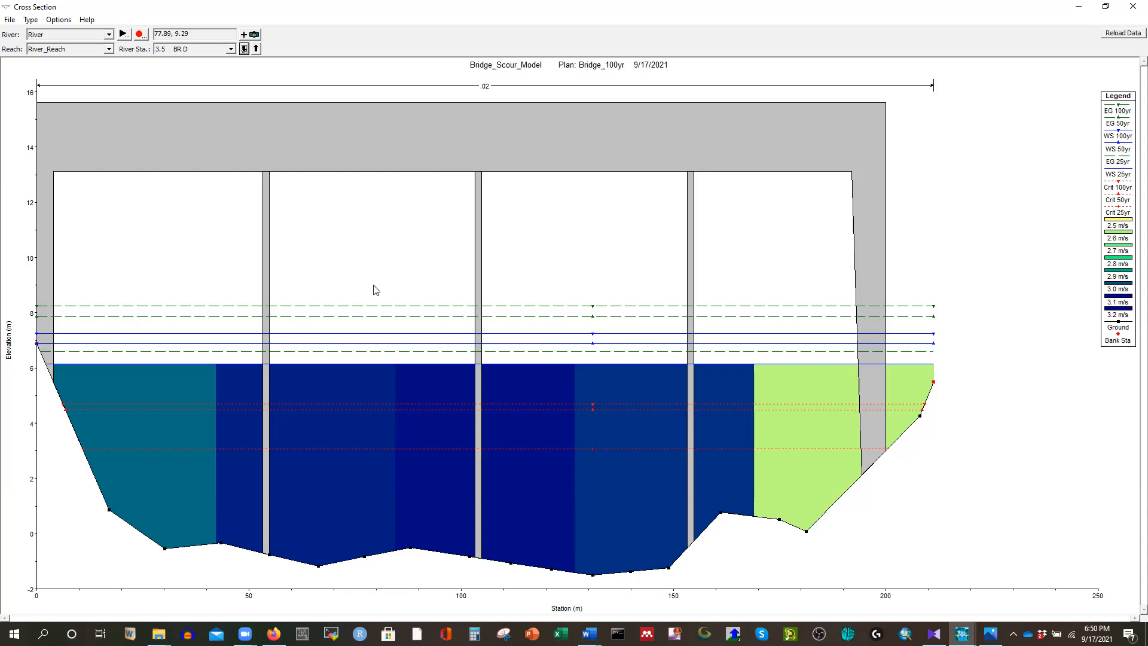
{"action": "left_click", "coordinate": [1105, 7]}
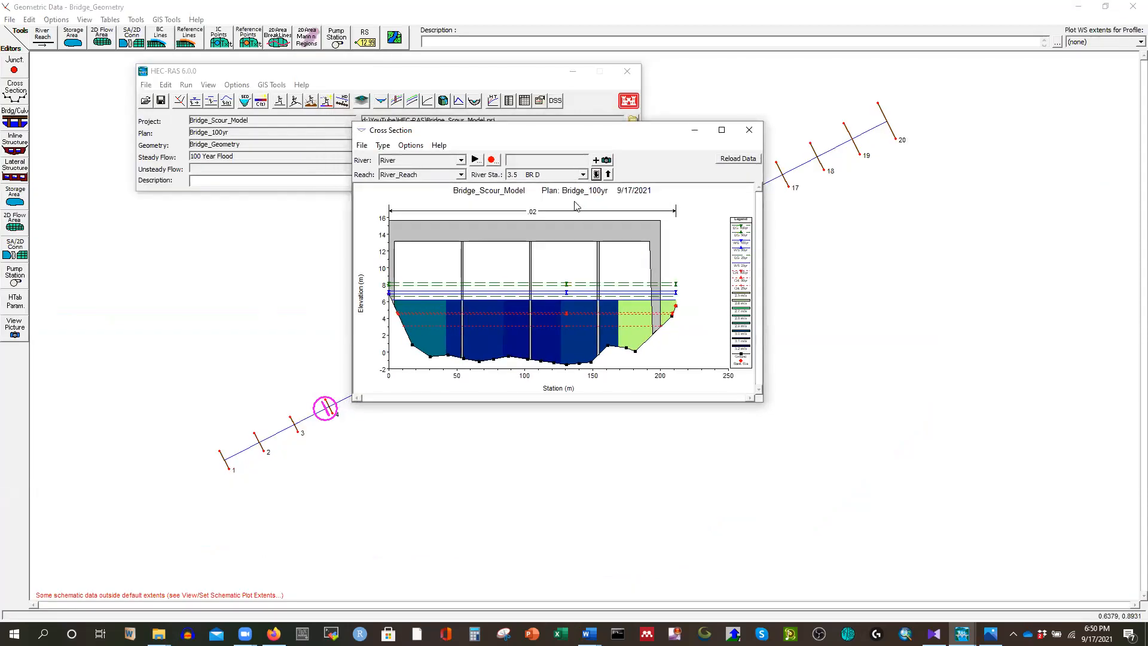
- View the water surface profile plot around the bridge, highlight the WS 100yr line, and close the plot
{"action": "left_click_drag", "start_coordinate": [652, 141], "coordinate": [693, 152]}
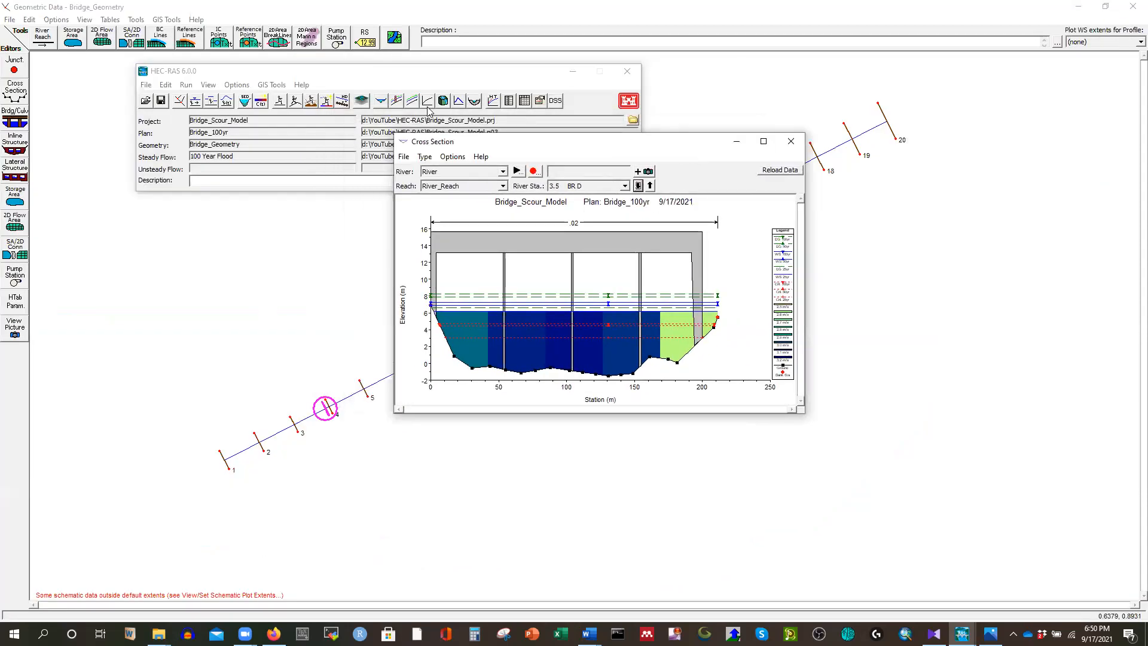
{"action": "left_click", "coordinate": [395, 103]}
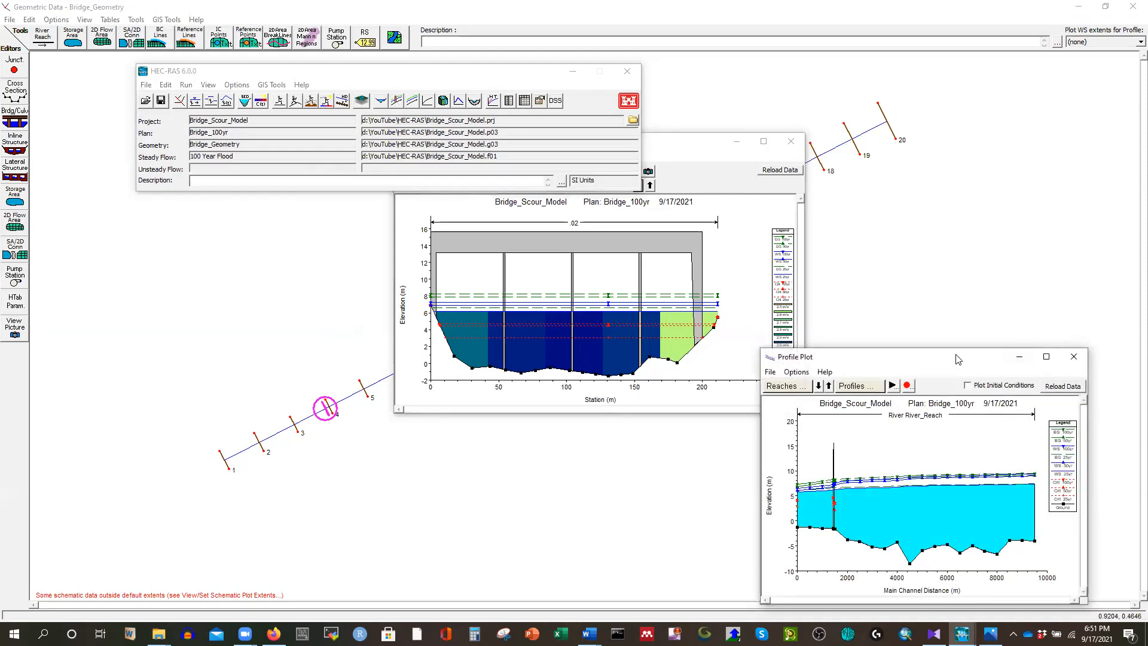
{"action": "left_click", "coordinate": [753, 196]}
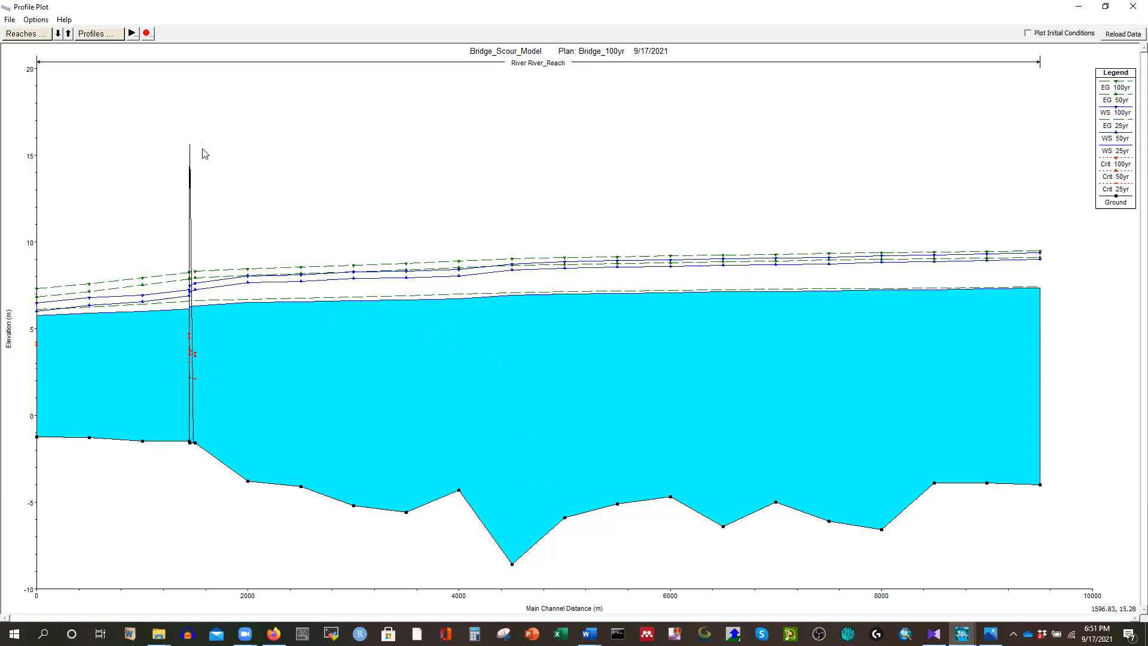
{"action": "scroll", "coordinate": [191, 173], "scroll_direction": "up", "scroll_amount": 2}
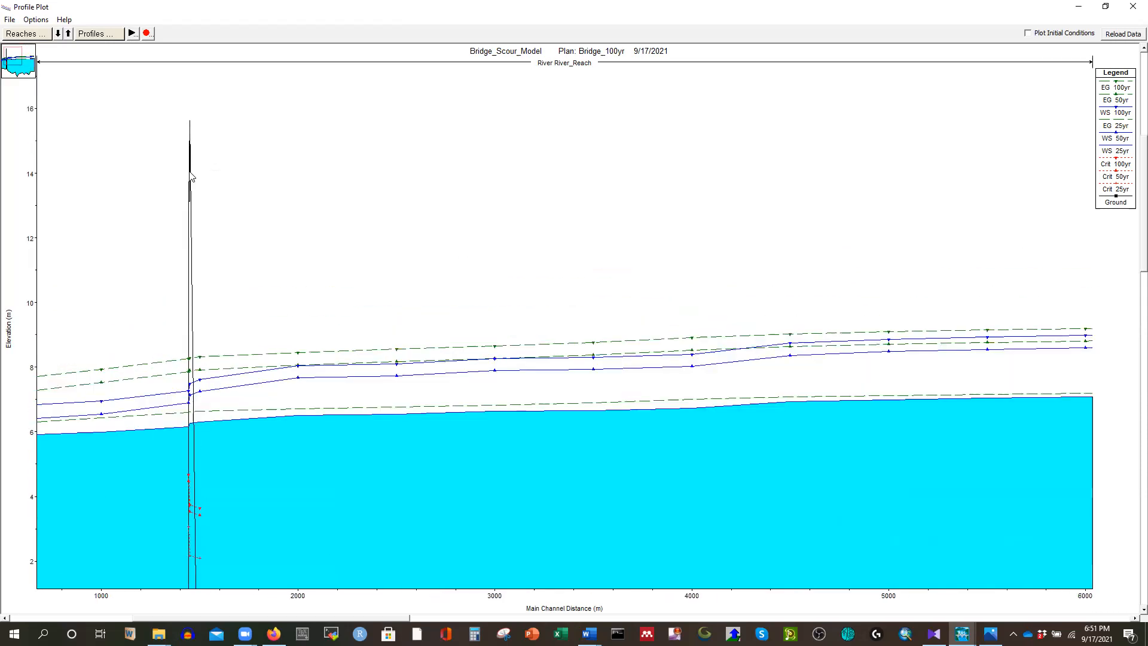
{"action": "scroll", "coordinate": [190, 170], "scroll_direction": "down", "scroll_amount": 1}
{"action": "scroll", "coordinate": [198, 357], "scroll_direction": "down", "scroll_amount": 1}
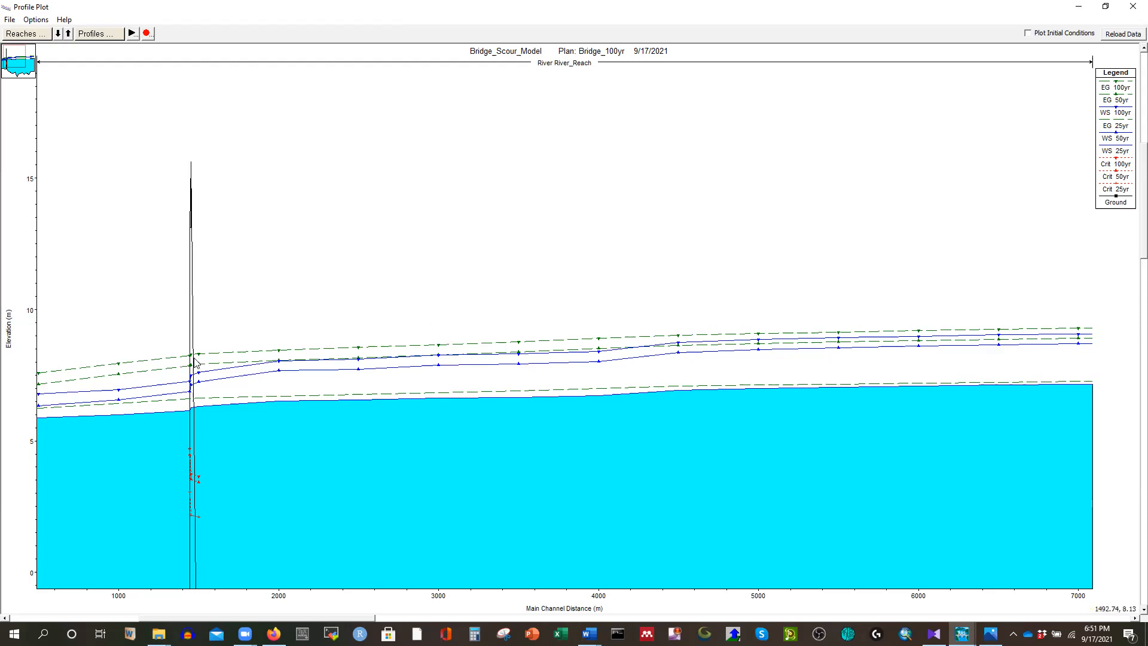
{"action": "left_click", "coordinate": [1114, 114]}
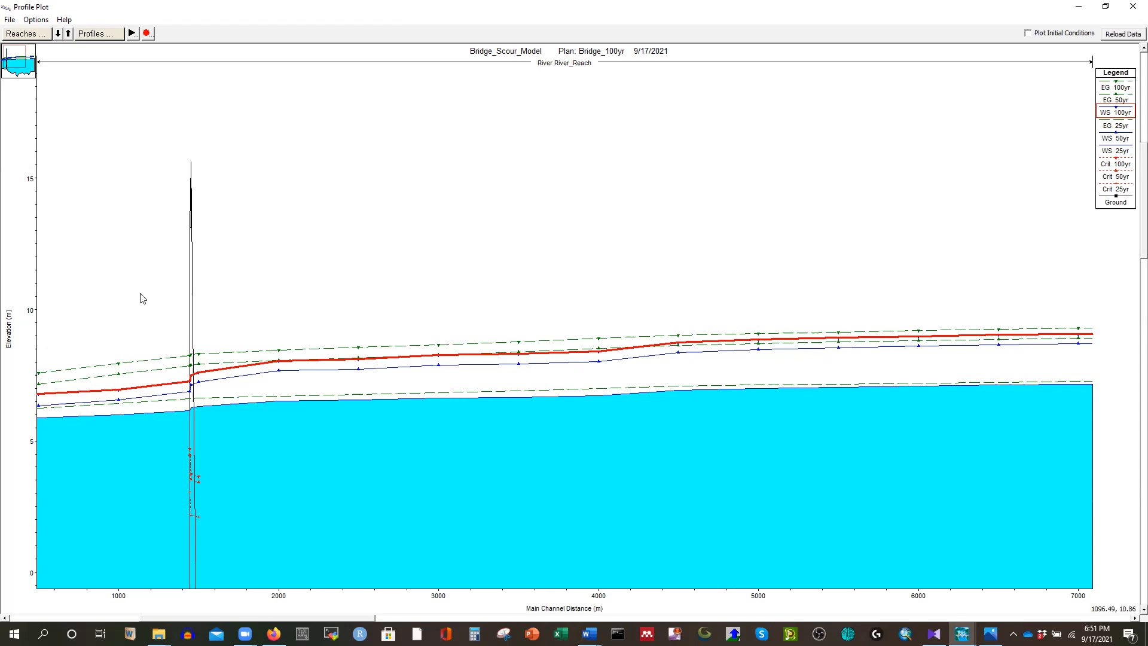
{"action": "left_click", "coordinate": [1131, 8]}
- Open the X-Y-Z perspective plot of the reach and set the rotation angle to 45 and the azimuth angle to 16
{"action": "left_click", "coordinate": [208, 85]}
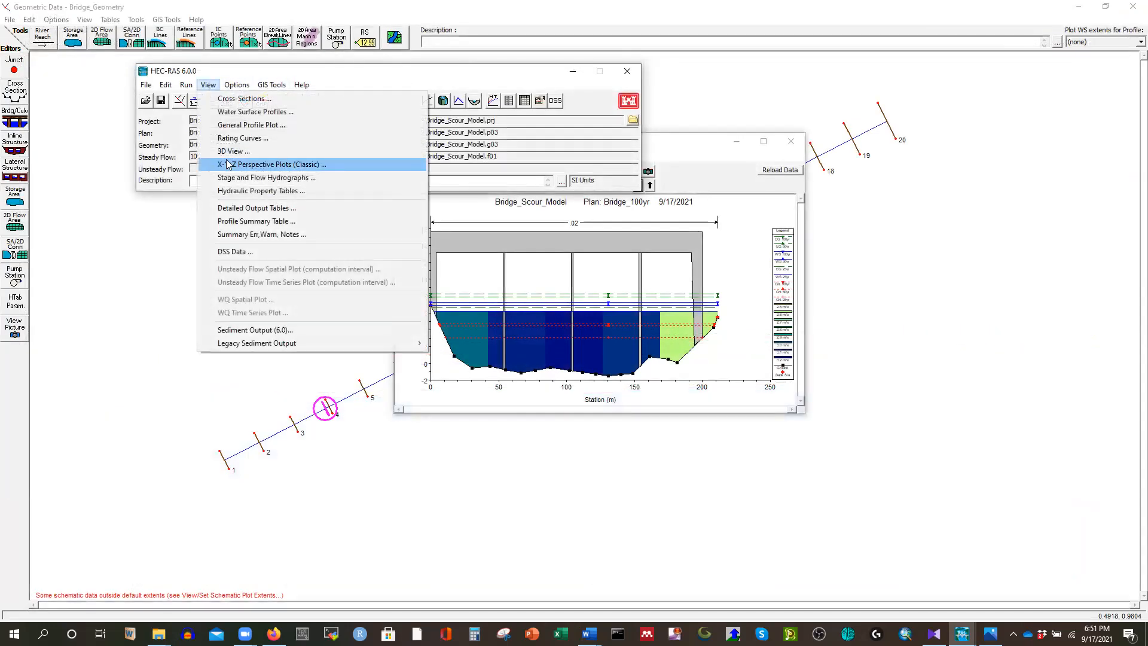
{"action": "left_click", "coordinate": [233, 165]}
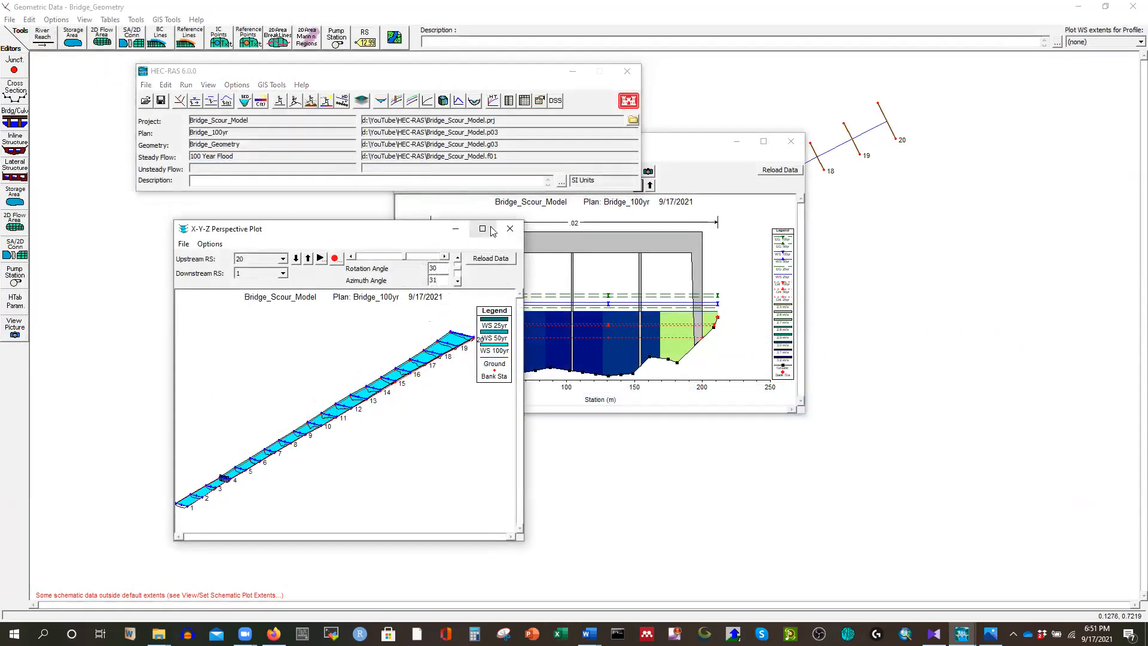
{"action": "left_click", "coordinate": [482, 229]}
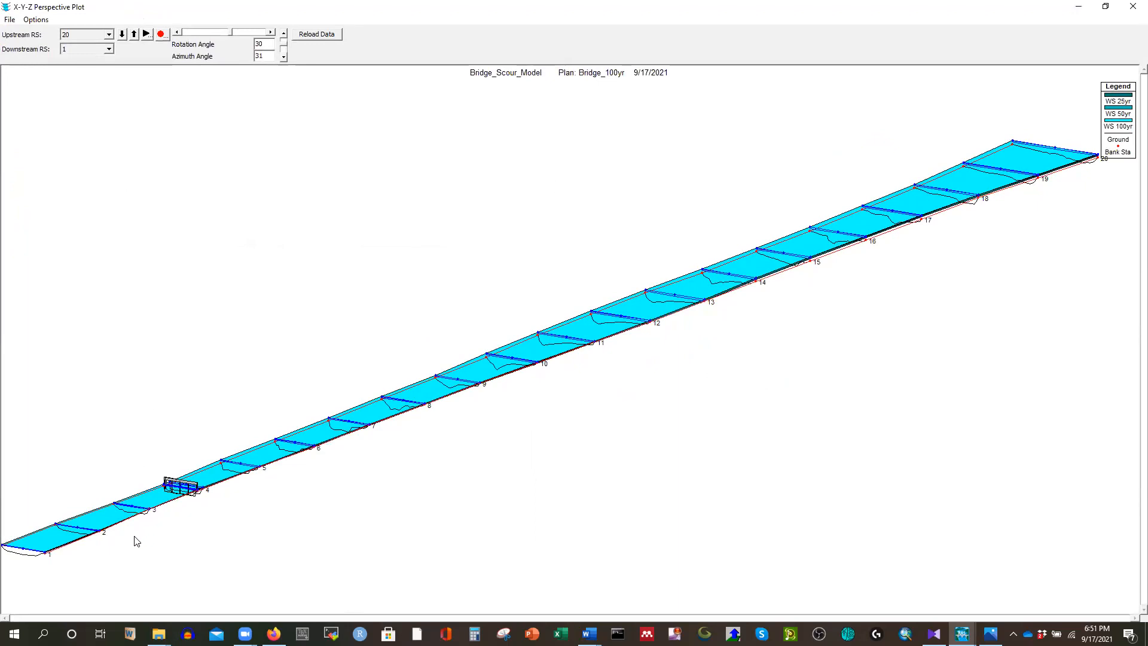
{"action": "left_click", "coordinate": [272, 33]}
{"action": "left_click", "coordinate": [272, 33]}
{"action": "left_click", "coordinate": [272, 34]}
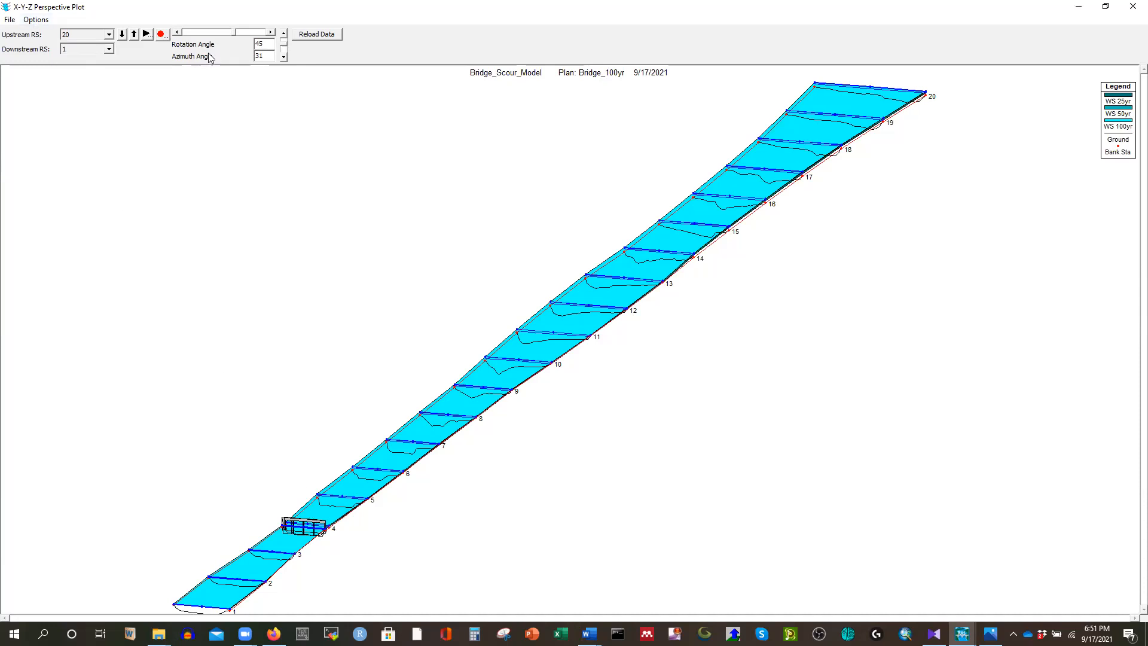
{"action": "left_click", "coordinate": [284, 59]}
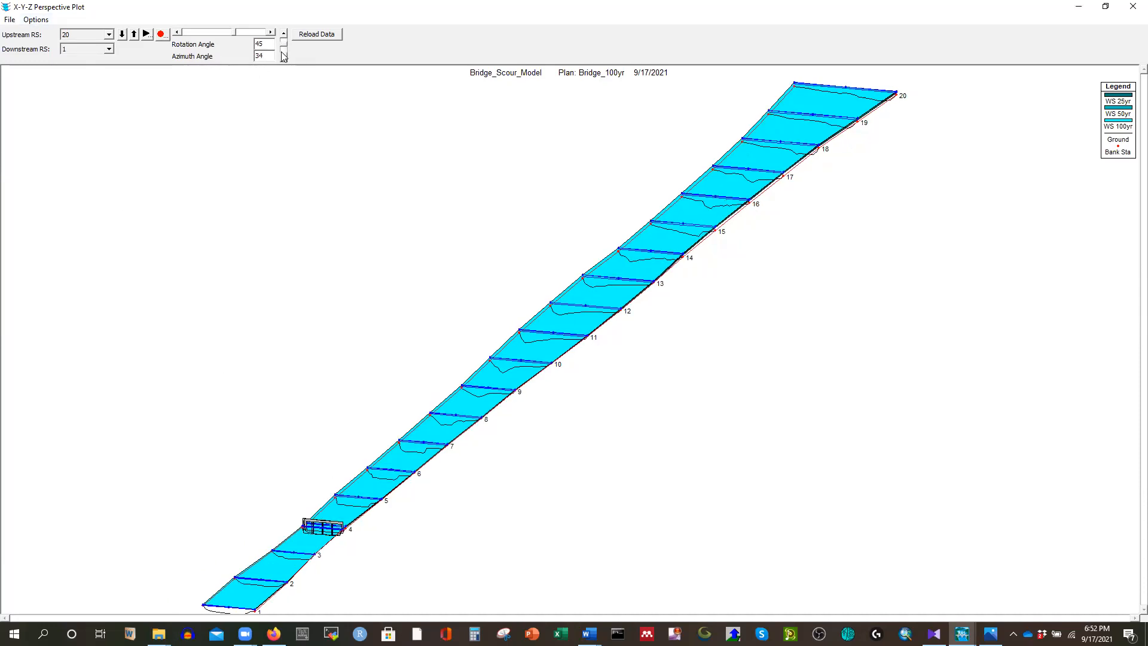
{"action": "left_click", "coordinate": [285, 34]}
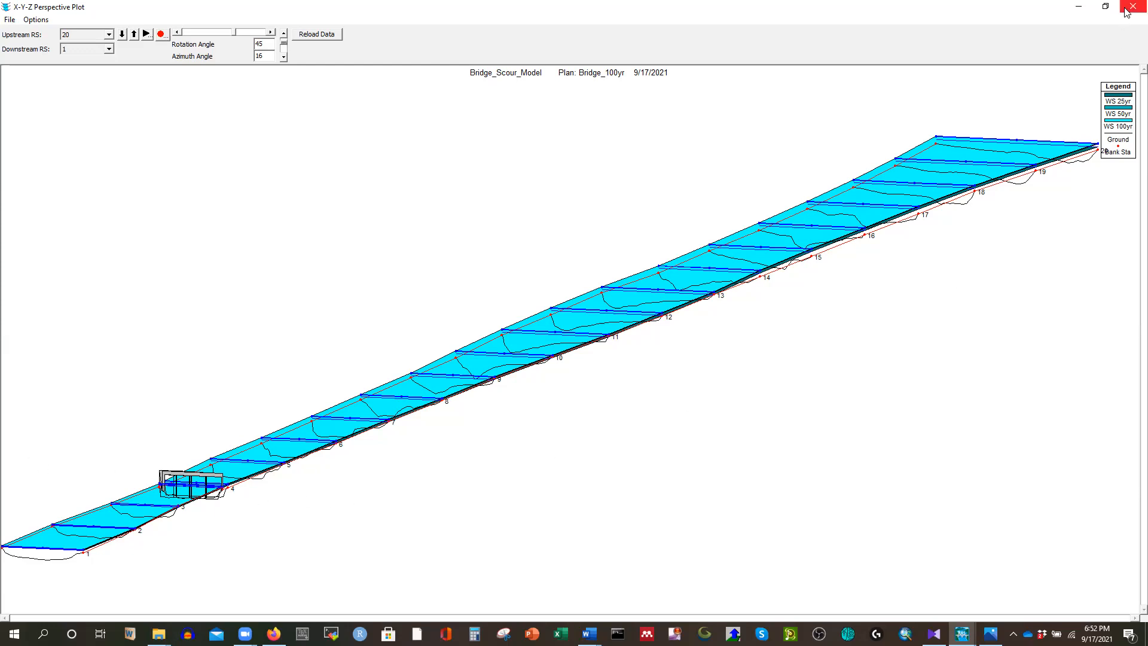
- Arrange the perspective plot and the cross section plot side by side without overlap
{"action": "left_click", "coordinate": [1105, 6]}
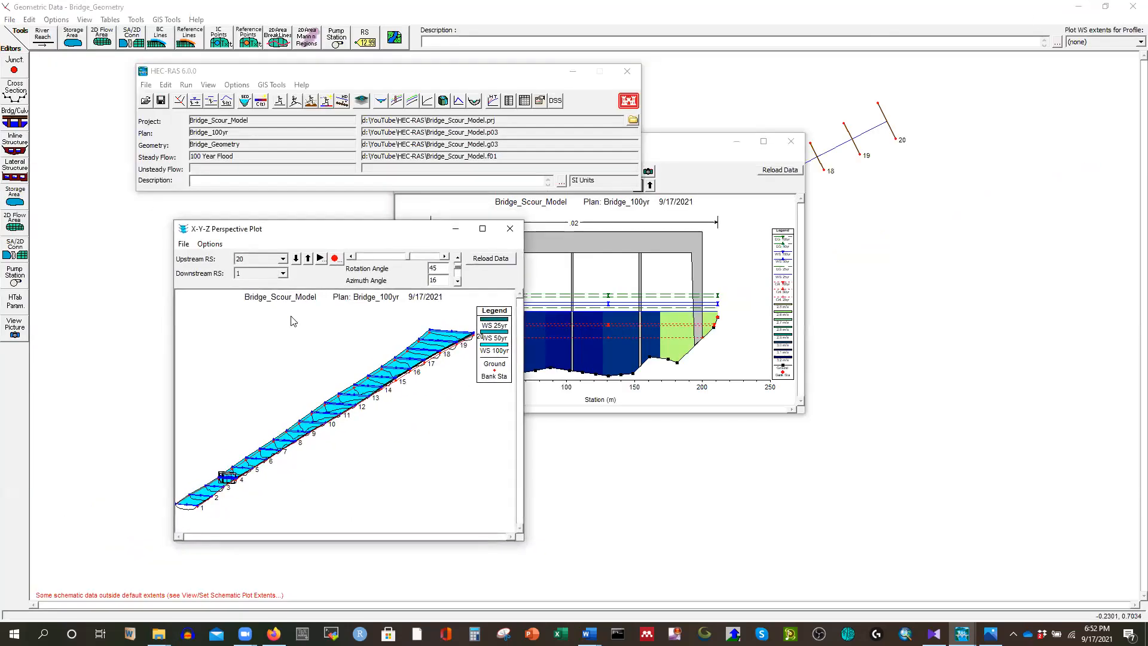
{"action": "left_click_drag", "start_coordinate": [338, 237], "coordinate": [216, 237]}
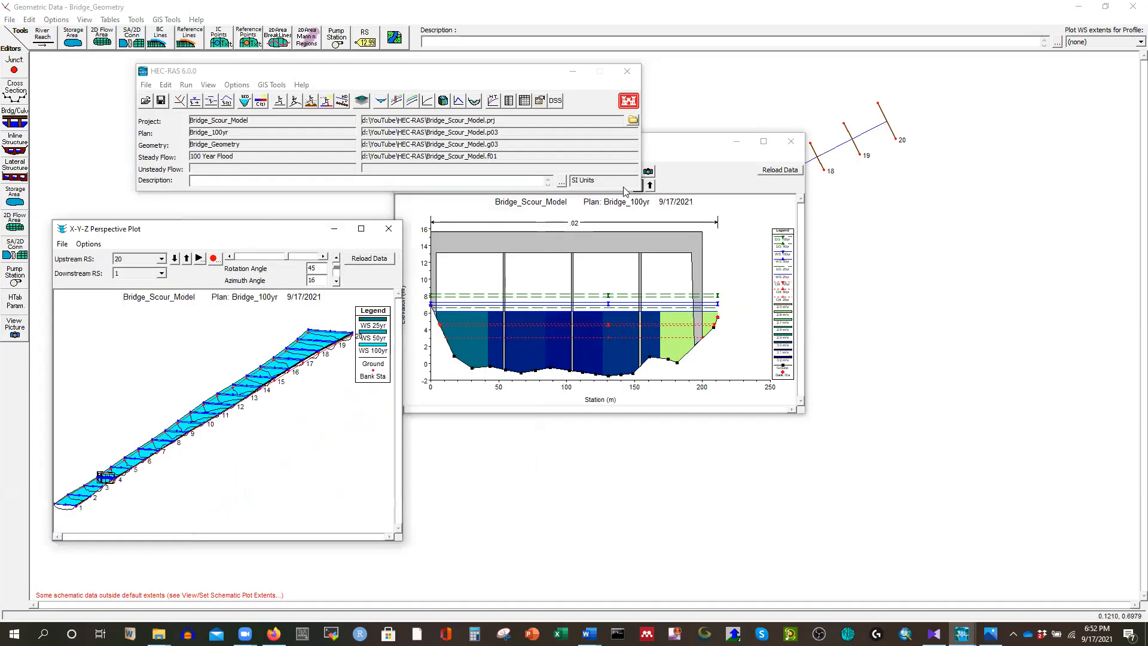
{"action": "left_click", "coordinate": [698, 149]}
{"action": "left_click_drag", "start_coordinate": [699, 149], "coordinate": [798, 208]}
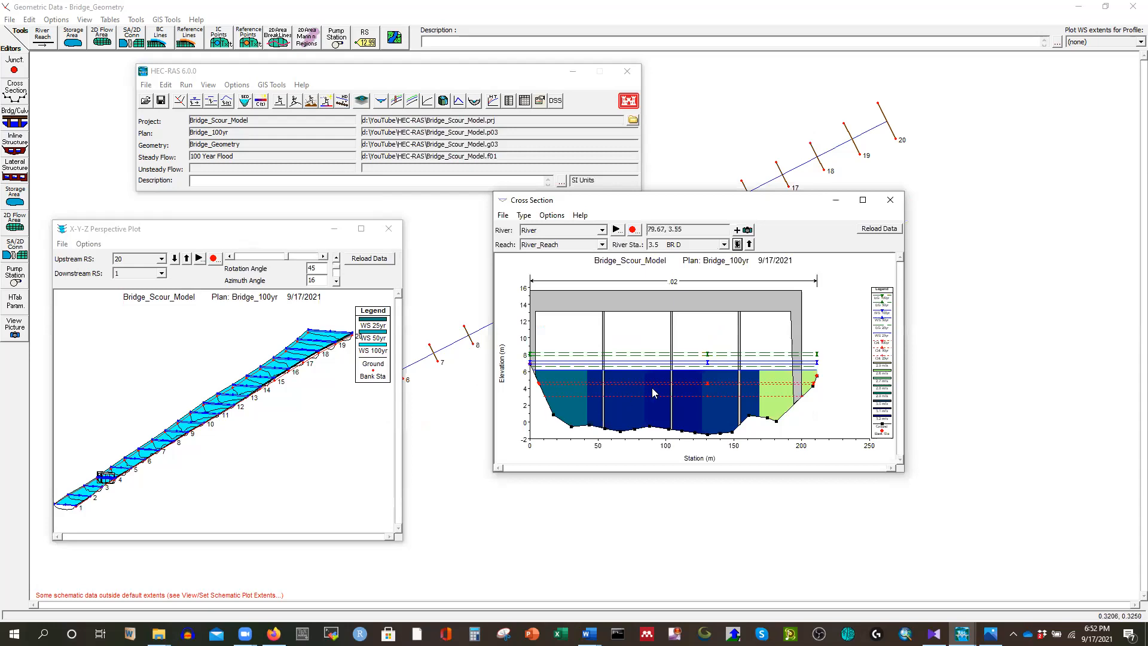